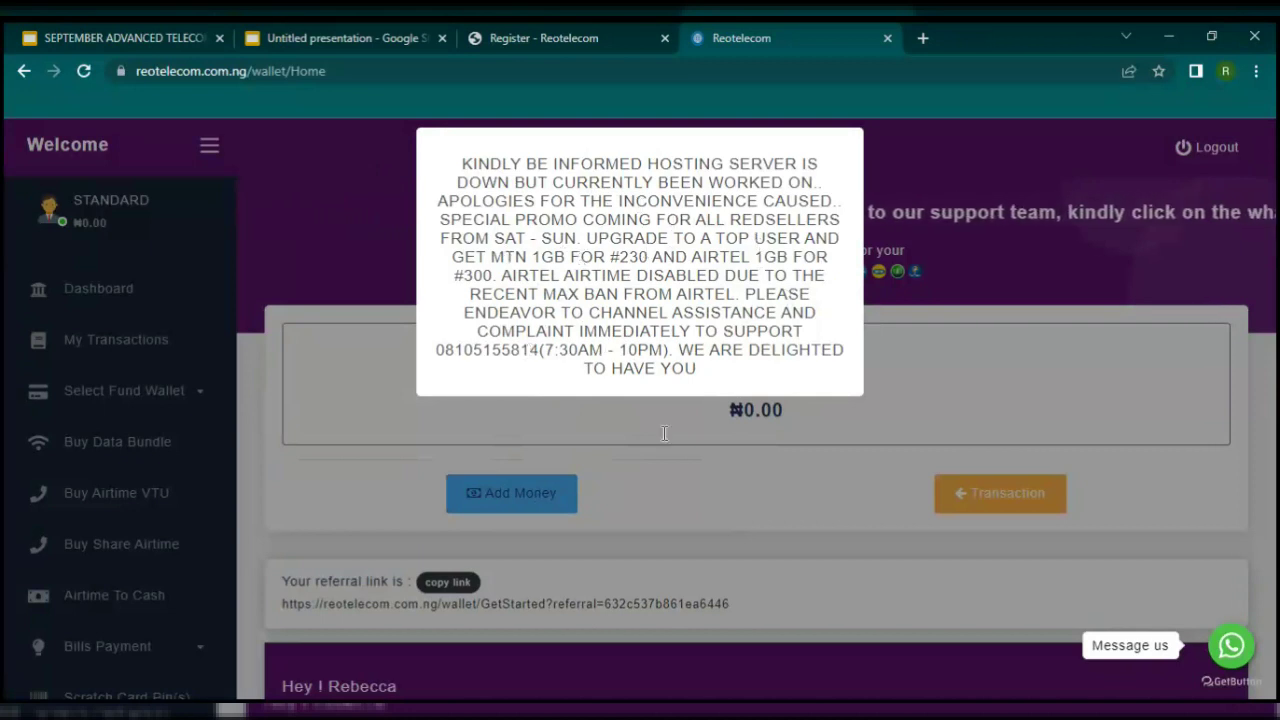
Step: Dismiss the hosting-server announcement on the Reotelecom wallet home page
click(1006, 446)
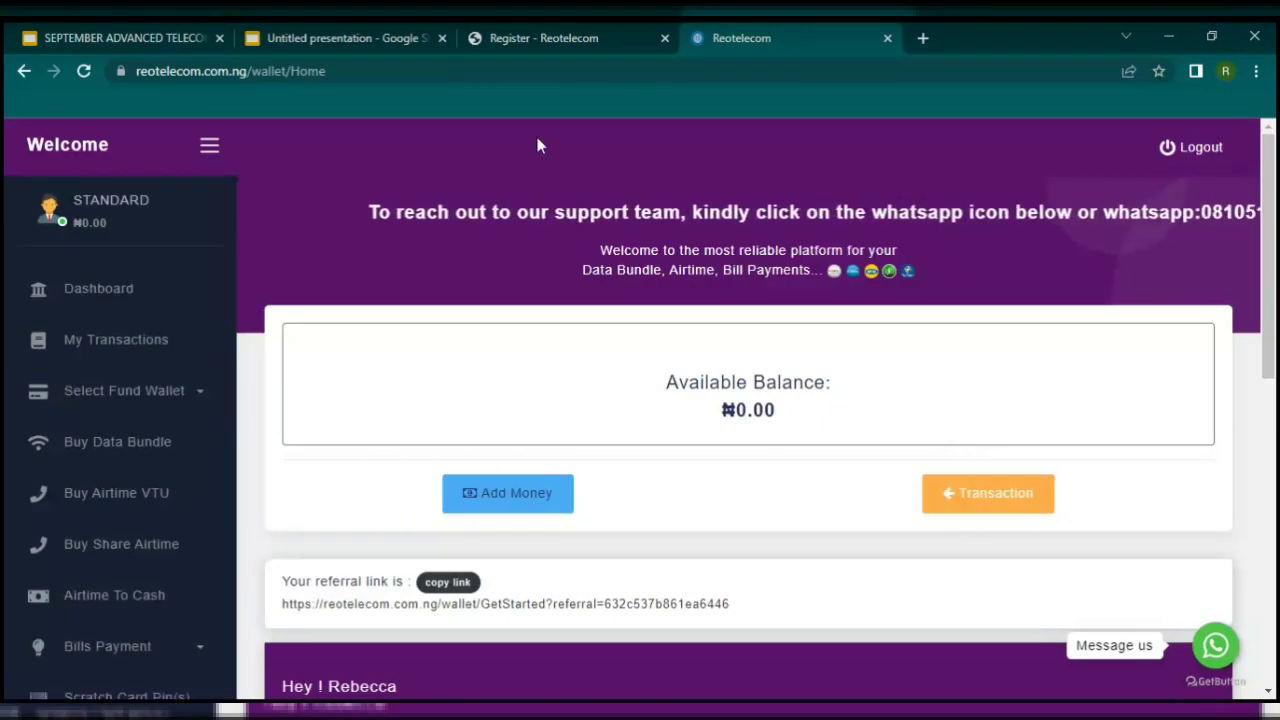
Step: Look over slide 8 in the Google Slides presentation
click(370, 42)
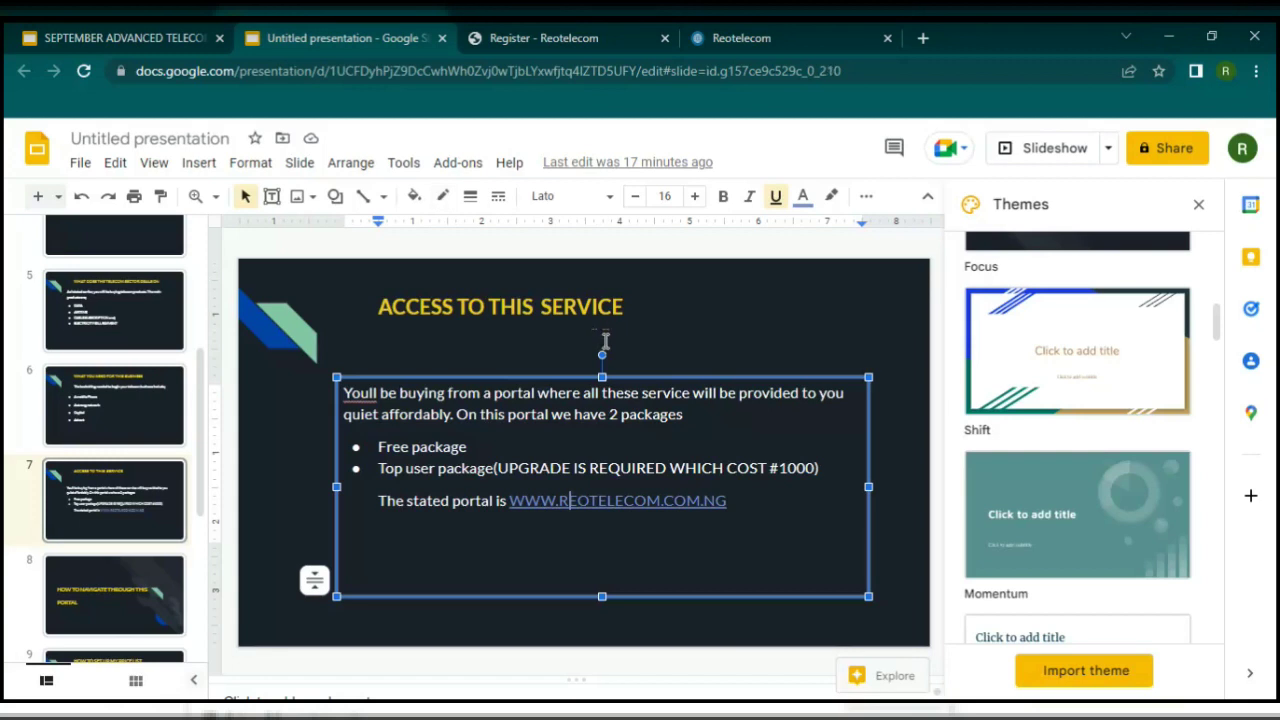
scroll(240, 373, down, 1)
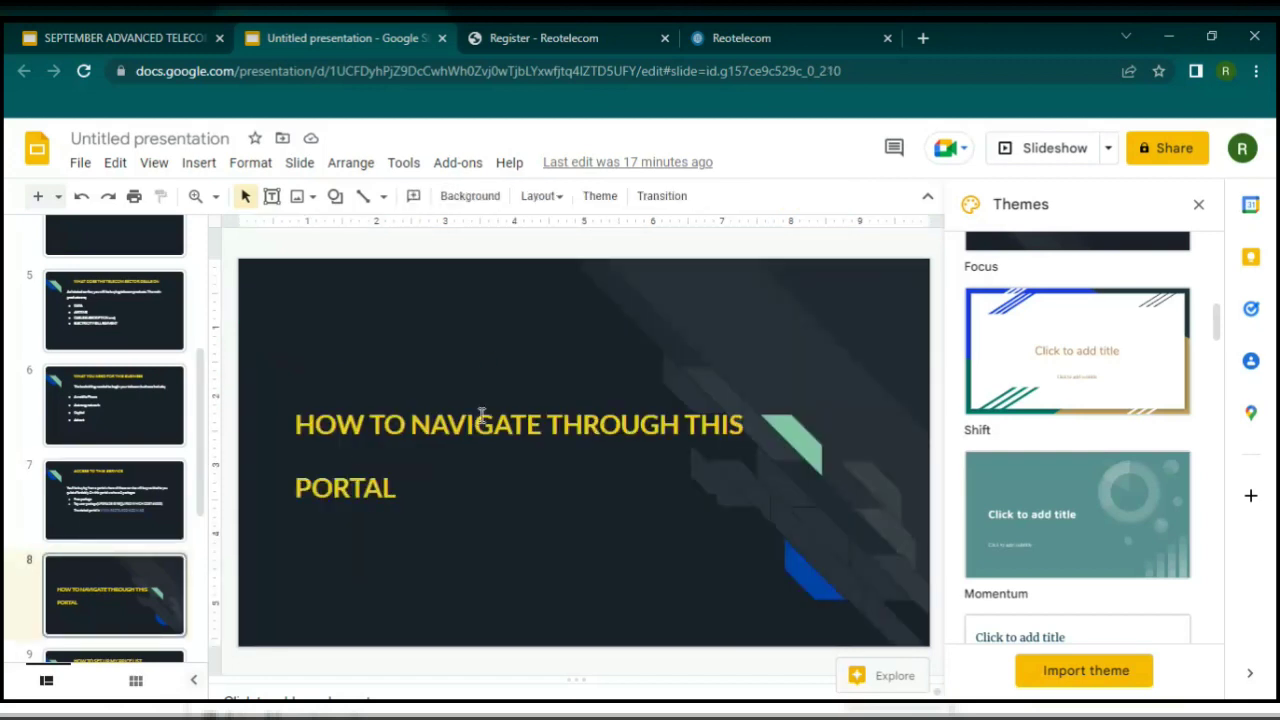
scroll(481, 415, down, 1)
scroll(481, 415, up, 1)
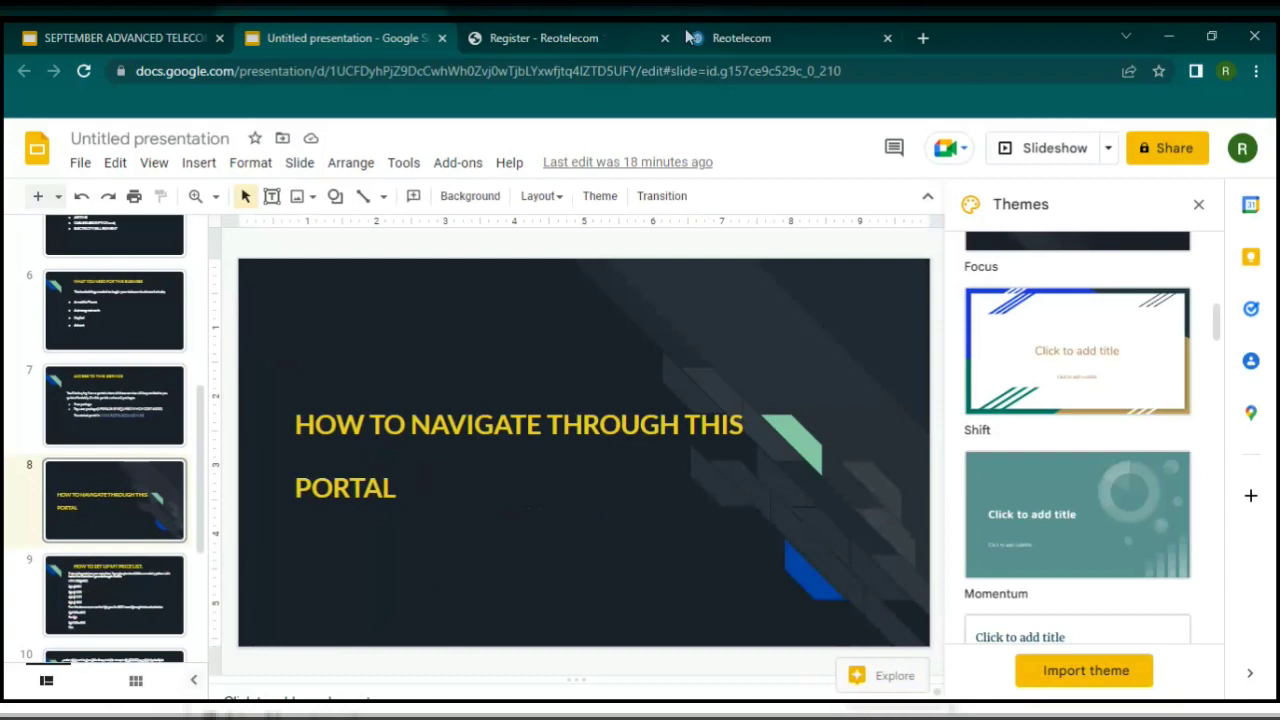
Step: Return to the Reotelecom wallet, close the Register tab and go to wallet funding
click(746, 36)
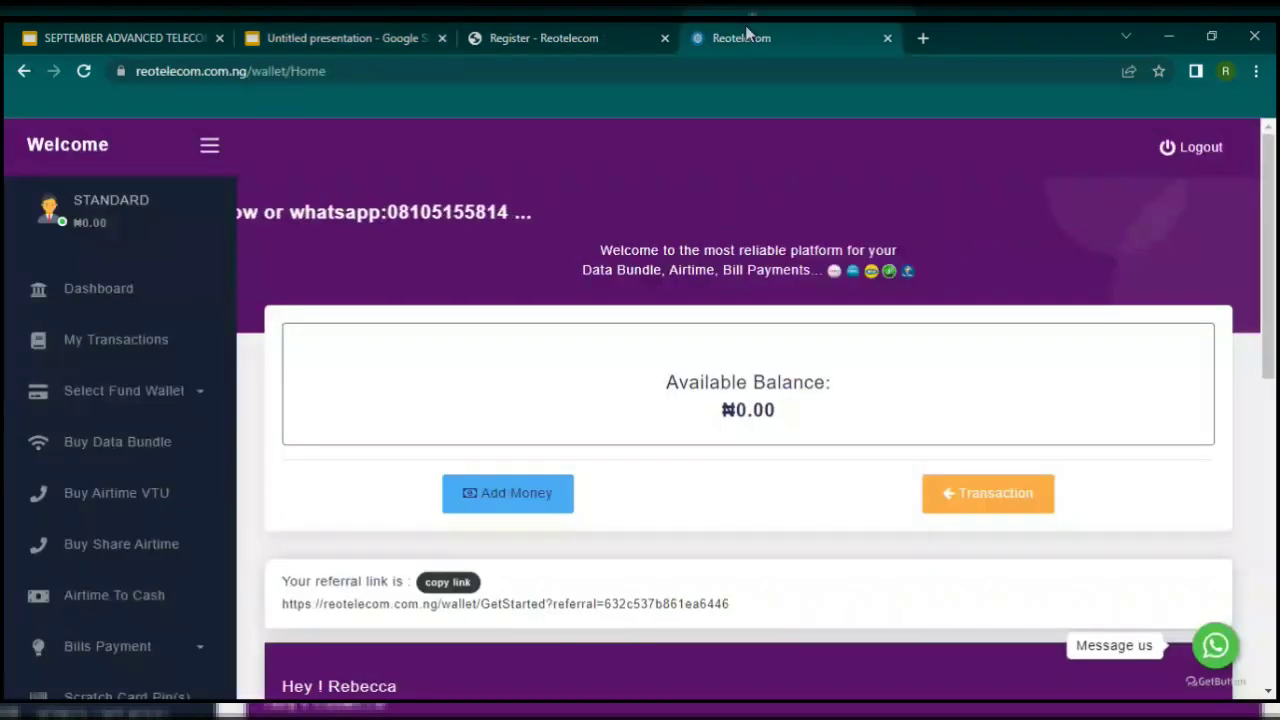
click(665, 38)
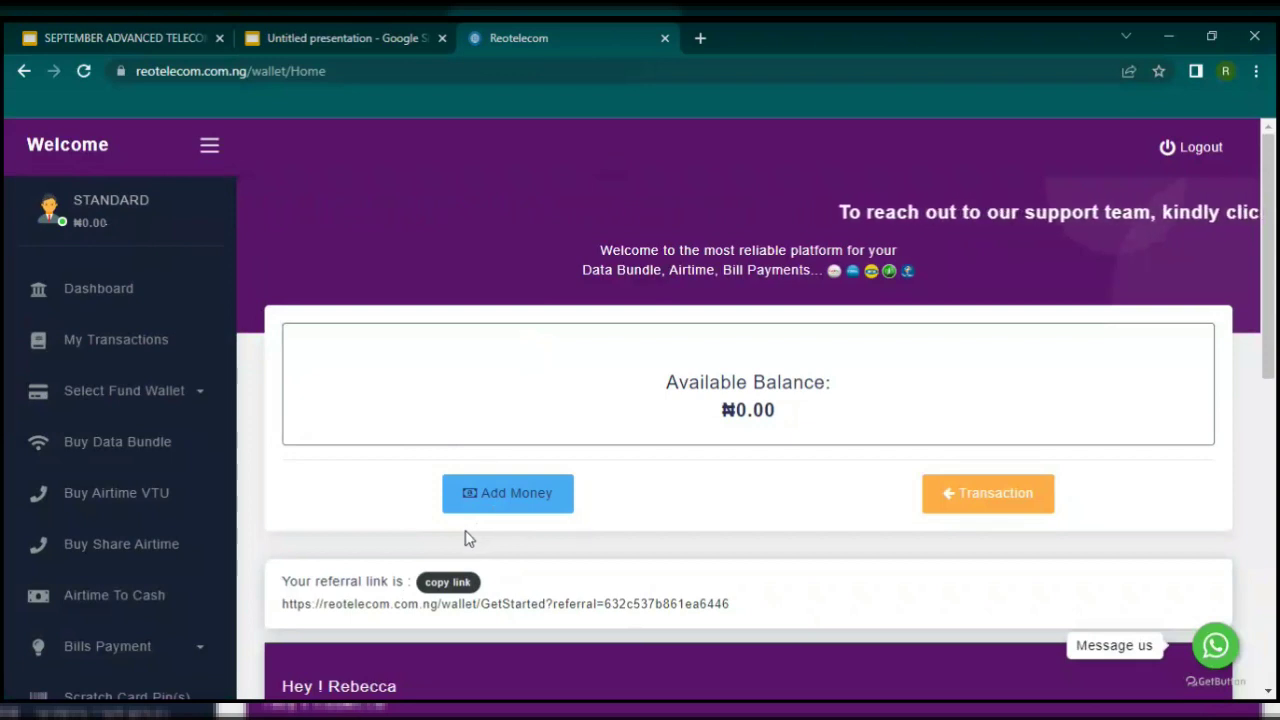
click(508, 500)
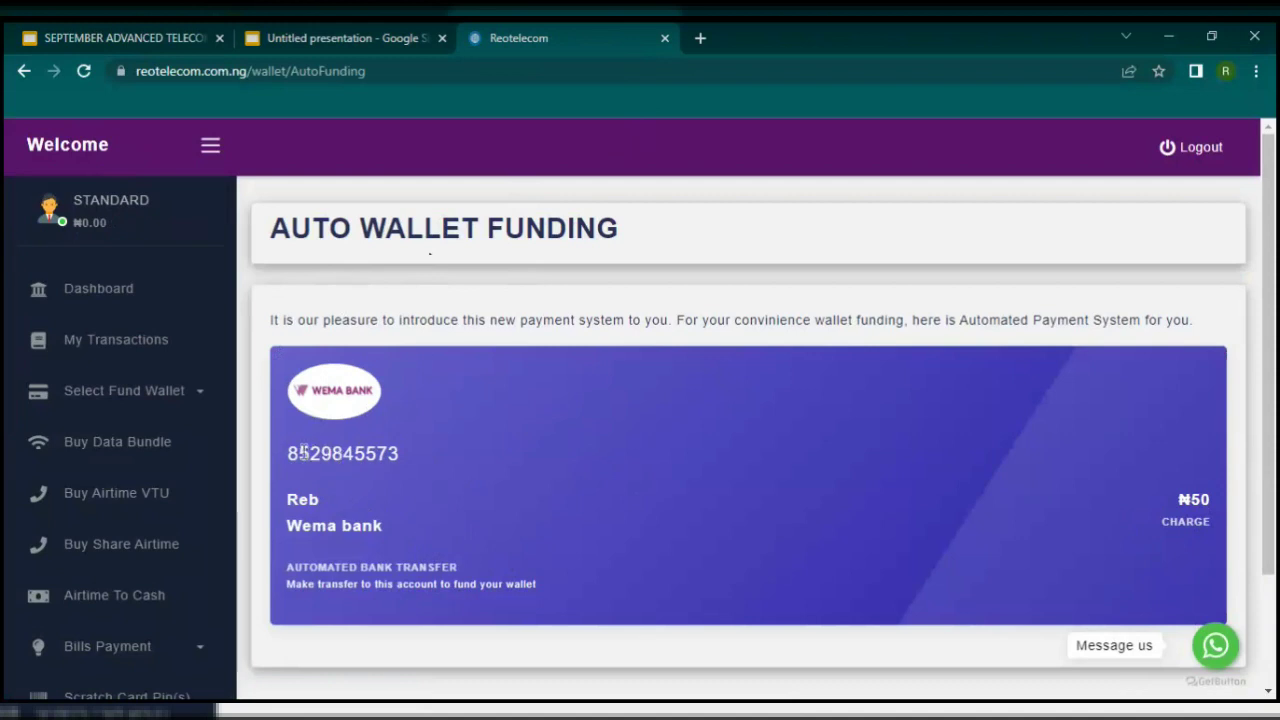
Step: Copy the Wema Bank transfer account number from the Auto Wallet Funding page
right_click(431, 455)
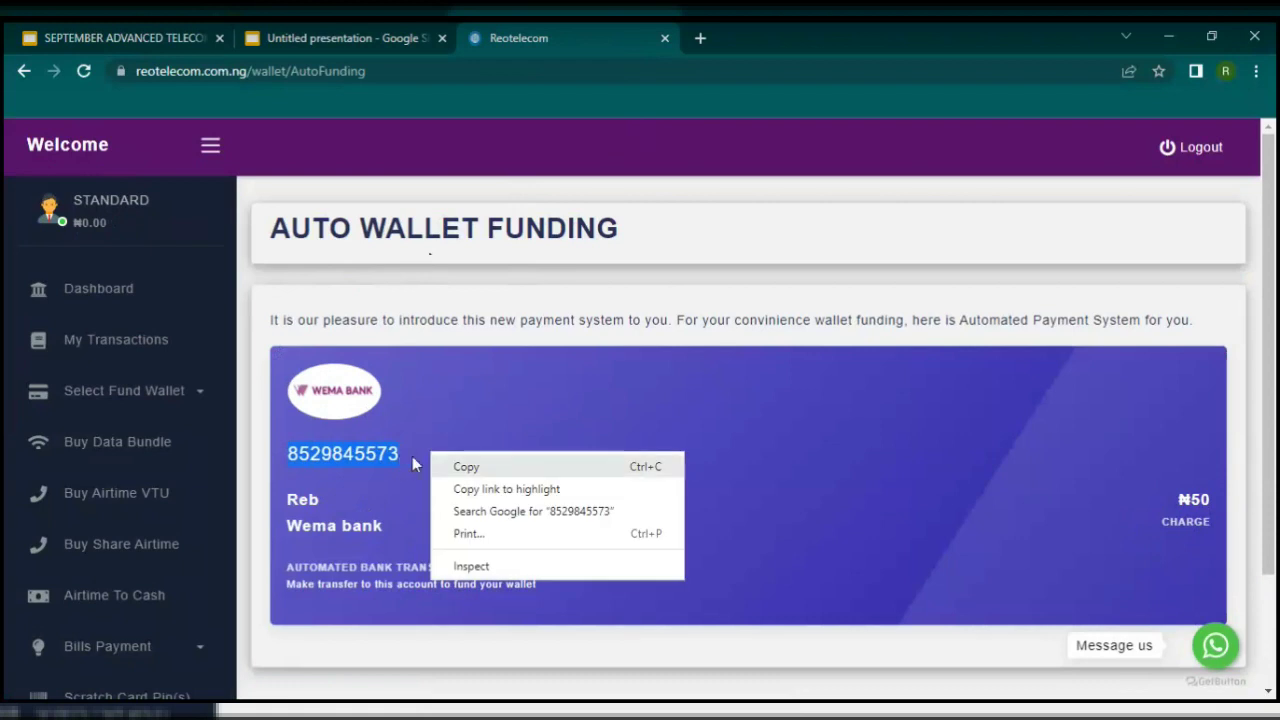
click(478, 466)
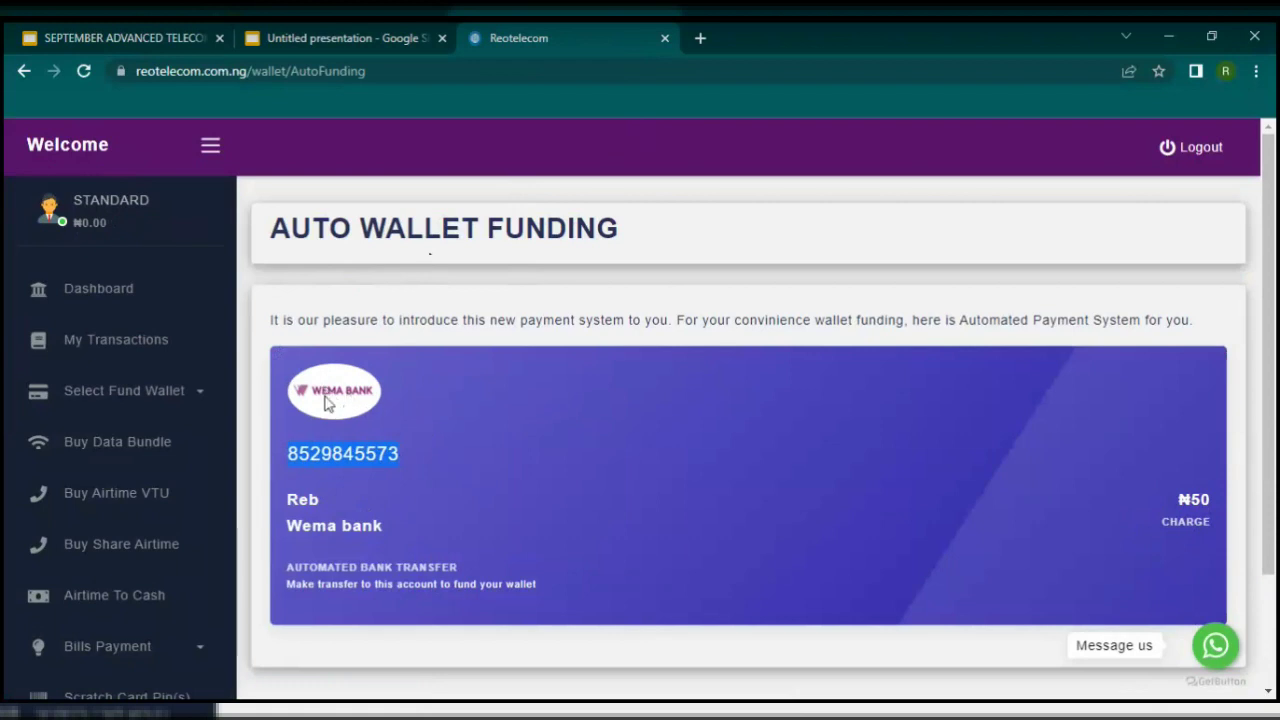
Step: Go back to the dashboard, reload it, and dismiss the server notice each time
click(86, 309)
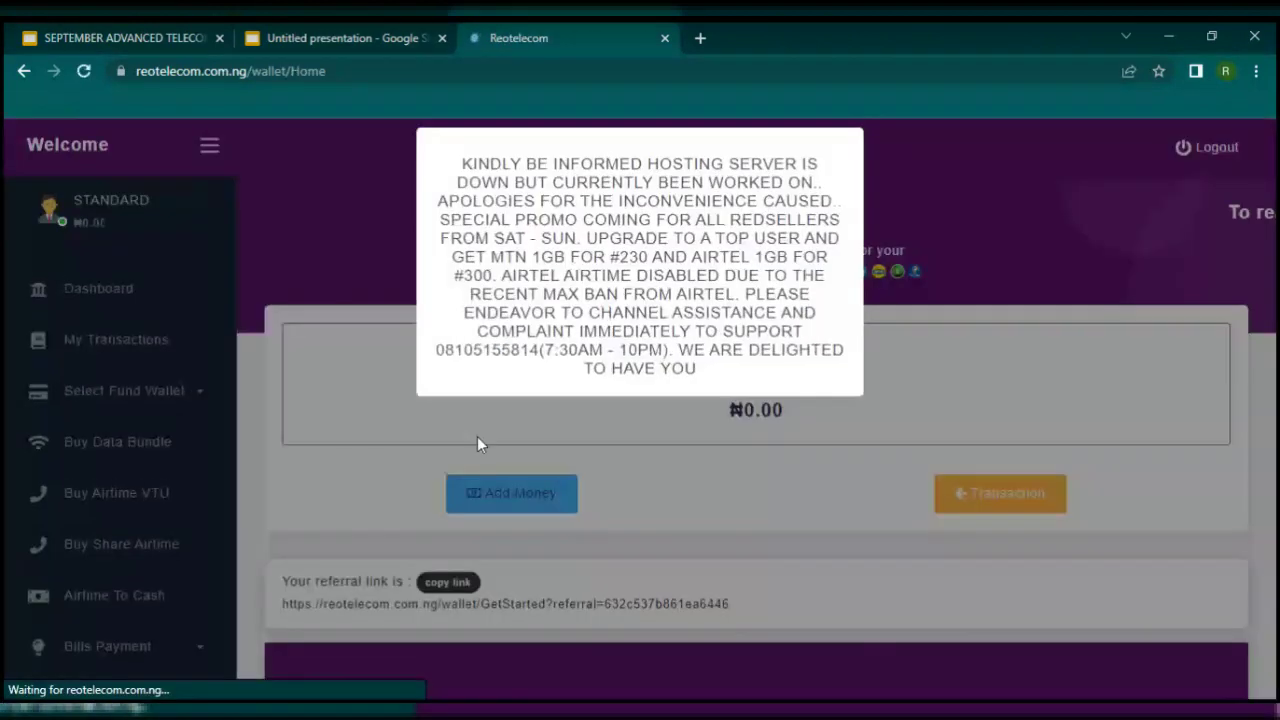
click(537, 449)
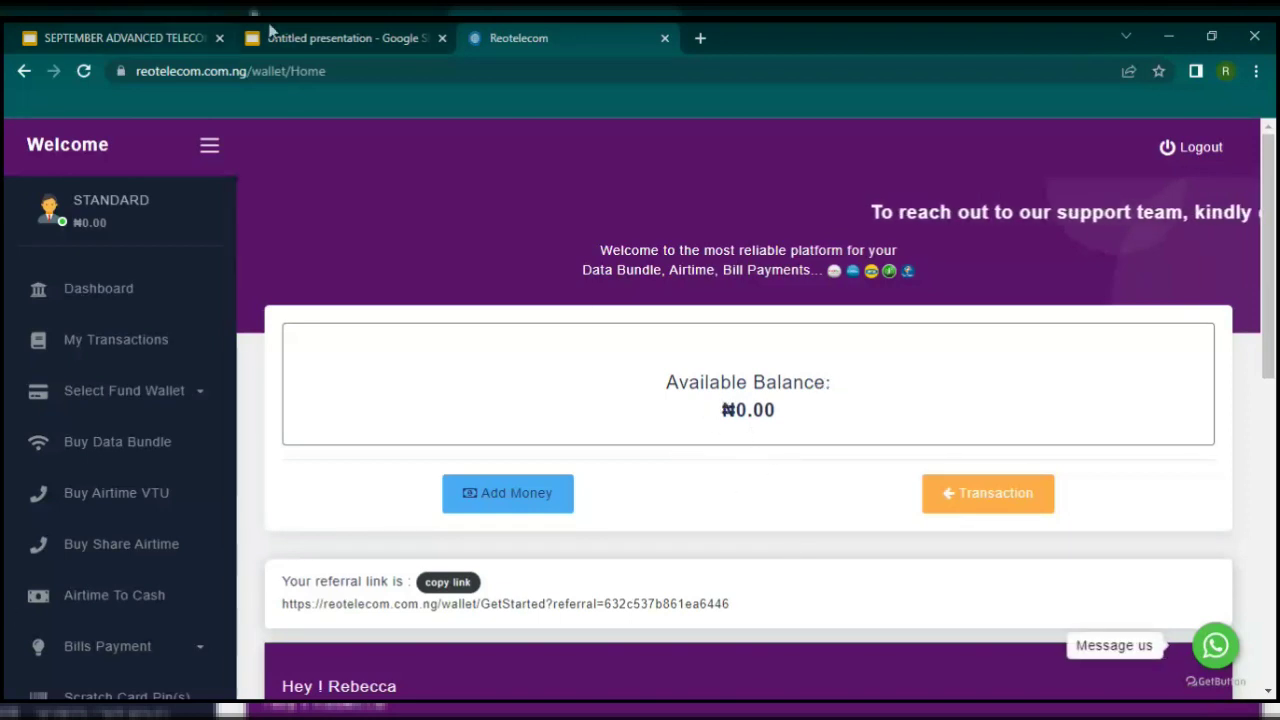
scroll(126, 277, down, 1)
scroll(126, 277, up, 1)
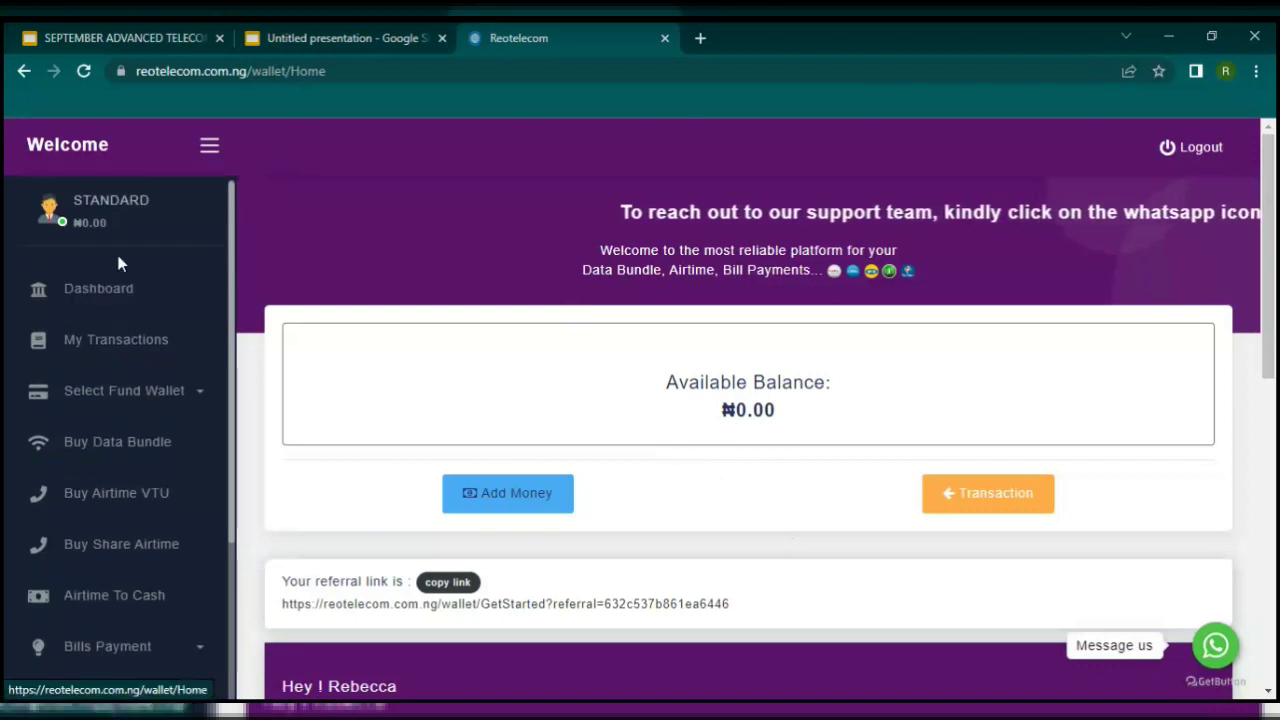
click(120, 289)
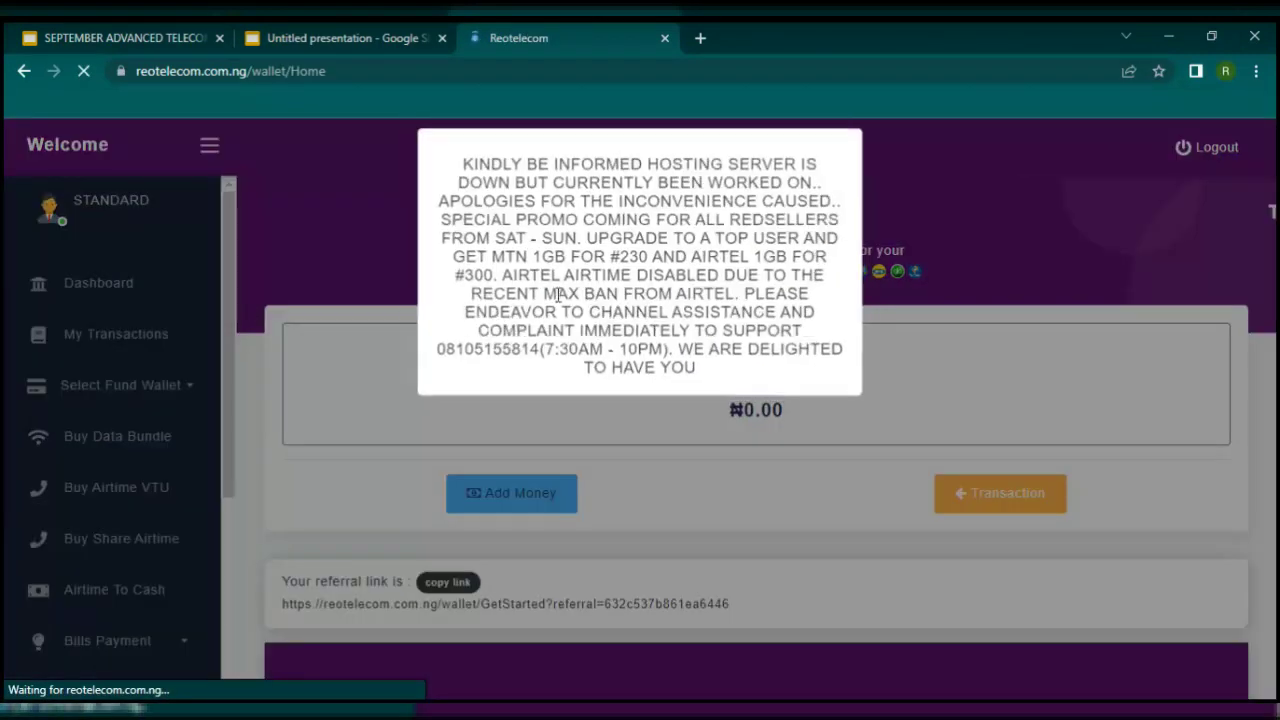
click(720, 481)
Step: View the transaction history showing the MTN 2GB (₦480) and 3GB (₦720) data purchases
click(183, 338)
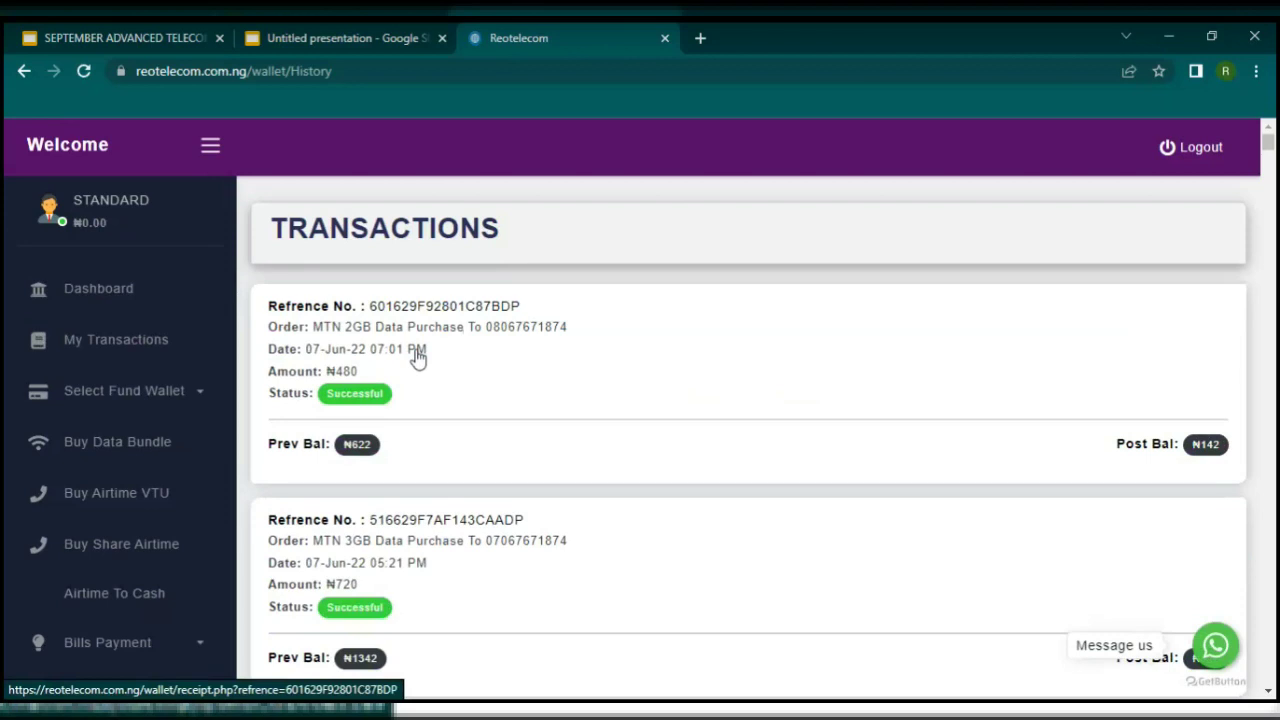
scroll(410, 362, down, 2)
scroll(406, 363, up, 2)
click(147, 395)
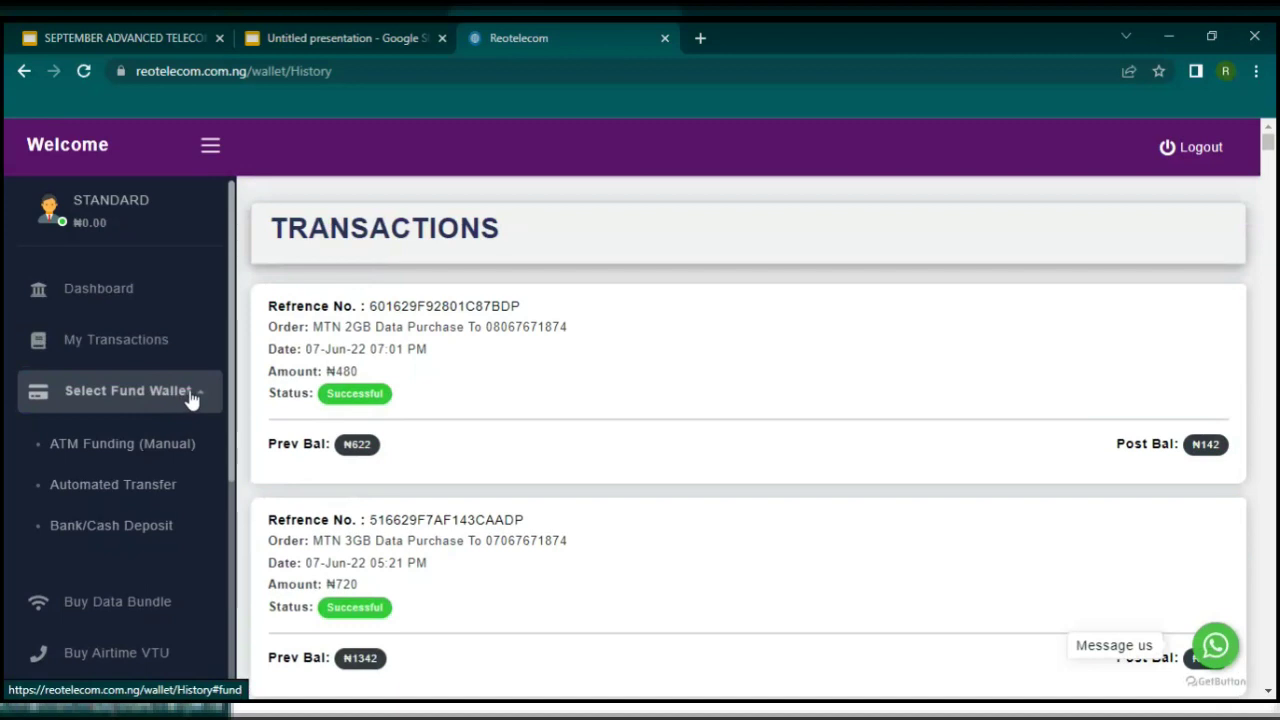
Step: Fund the wallet with 200 naira via ATM Funding (Manual), reaching the NGN 204.00 checkout
click(122, 446)
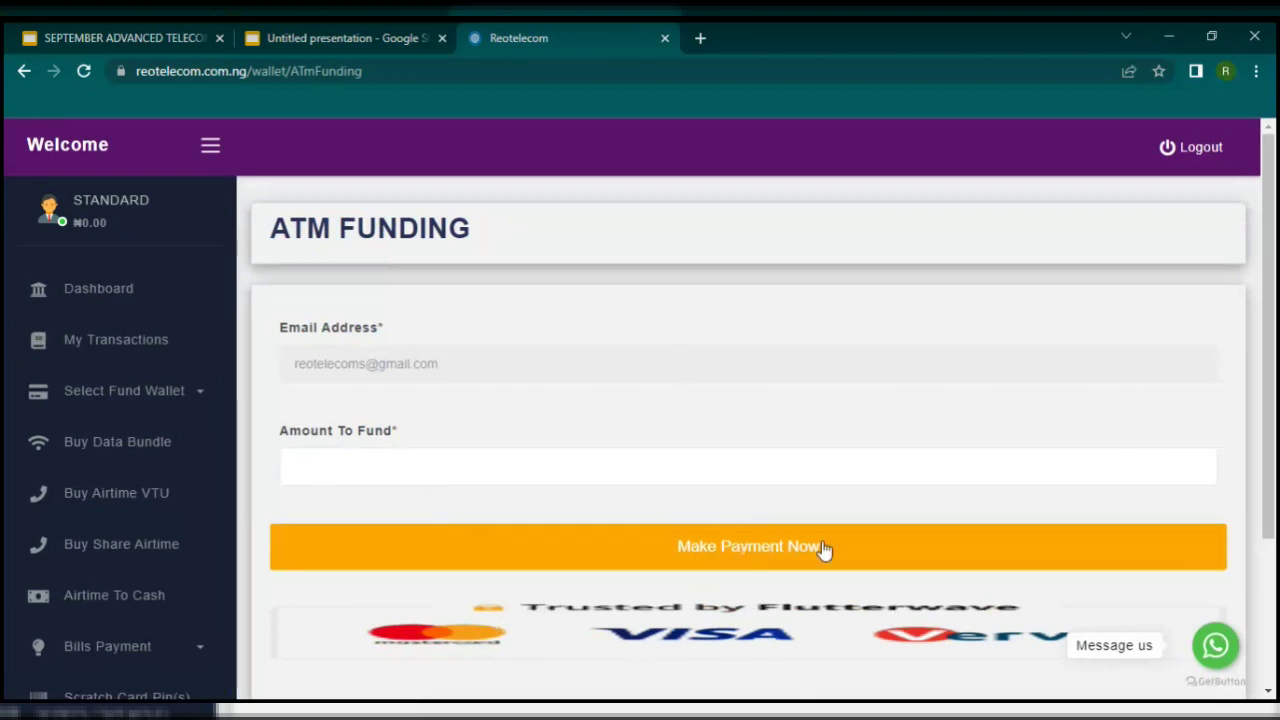
scroll(820, 550, down, 2)
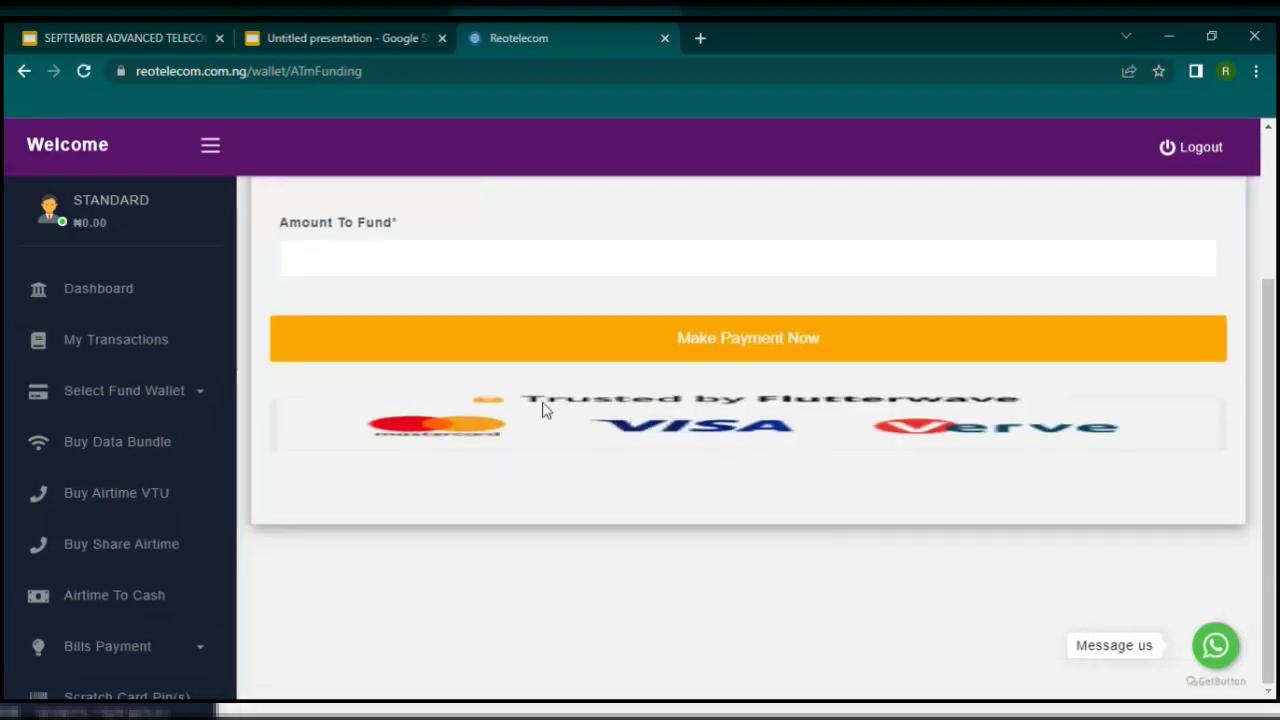
scroll(866, 420, up, 2)
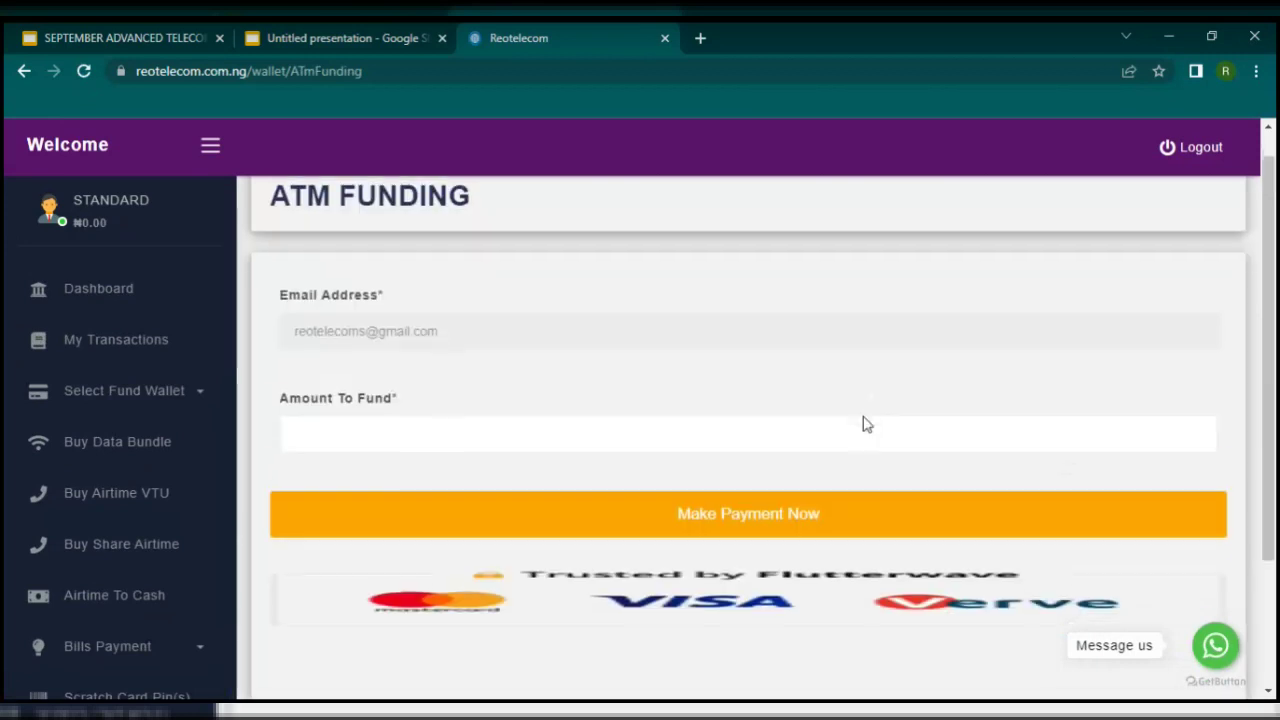
click(349, 448)
text(2)
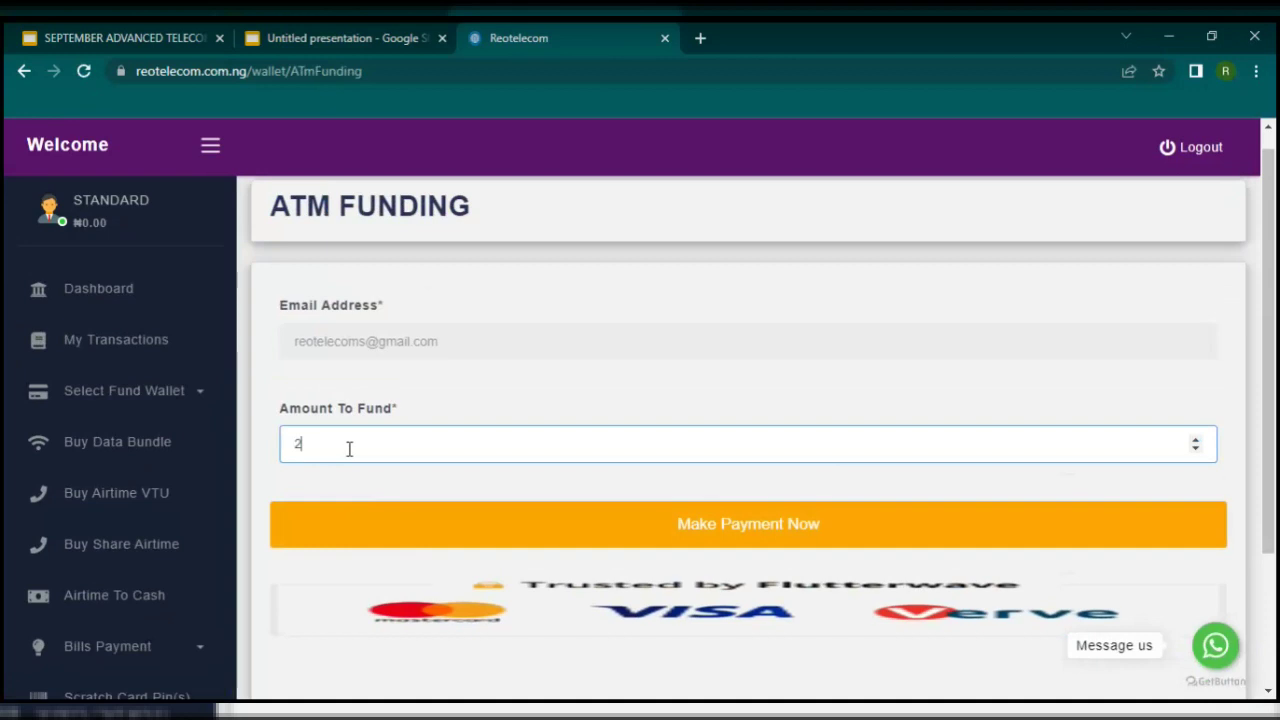
text(00)
click(600, 553)
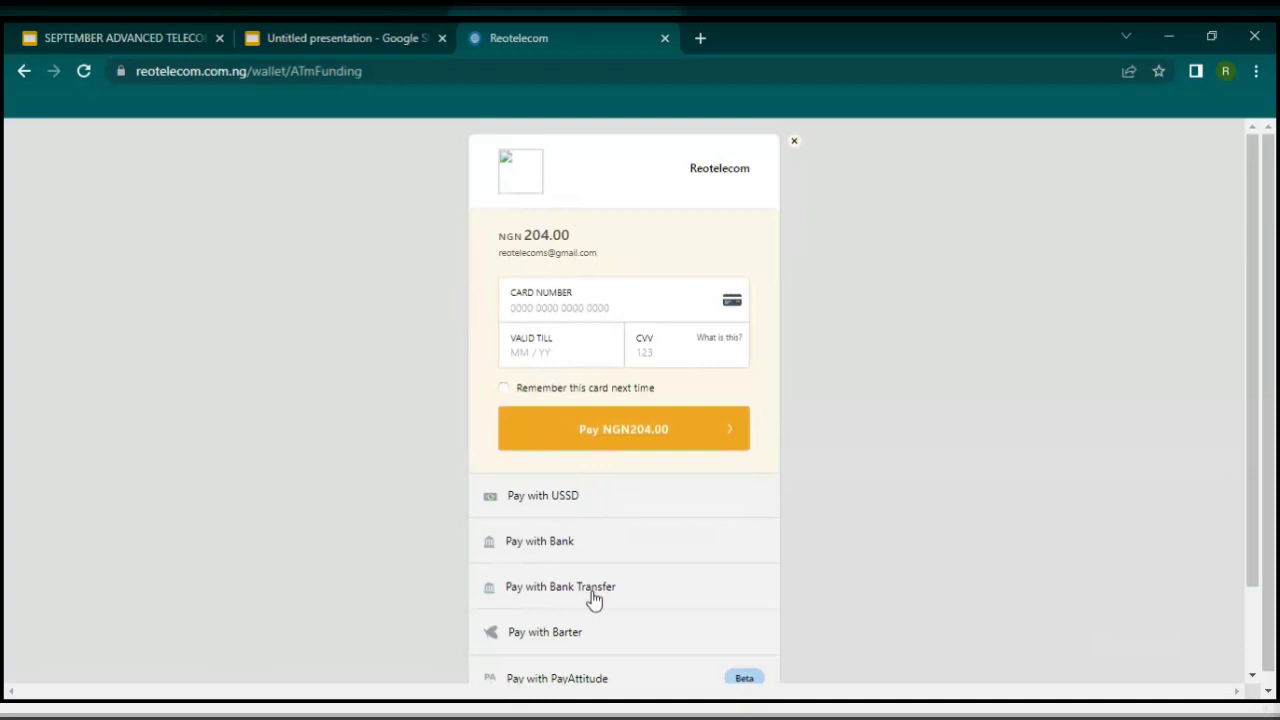
Step: Pay NGN 204.00 by bank transfer, copying the Wema Bank account number and confirming the transfer
click(593, 598)
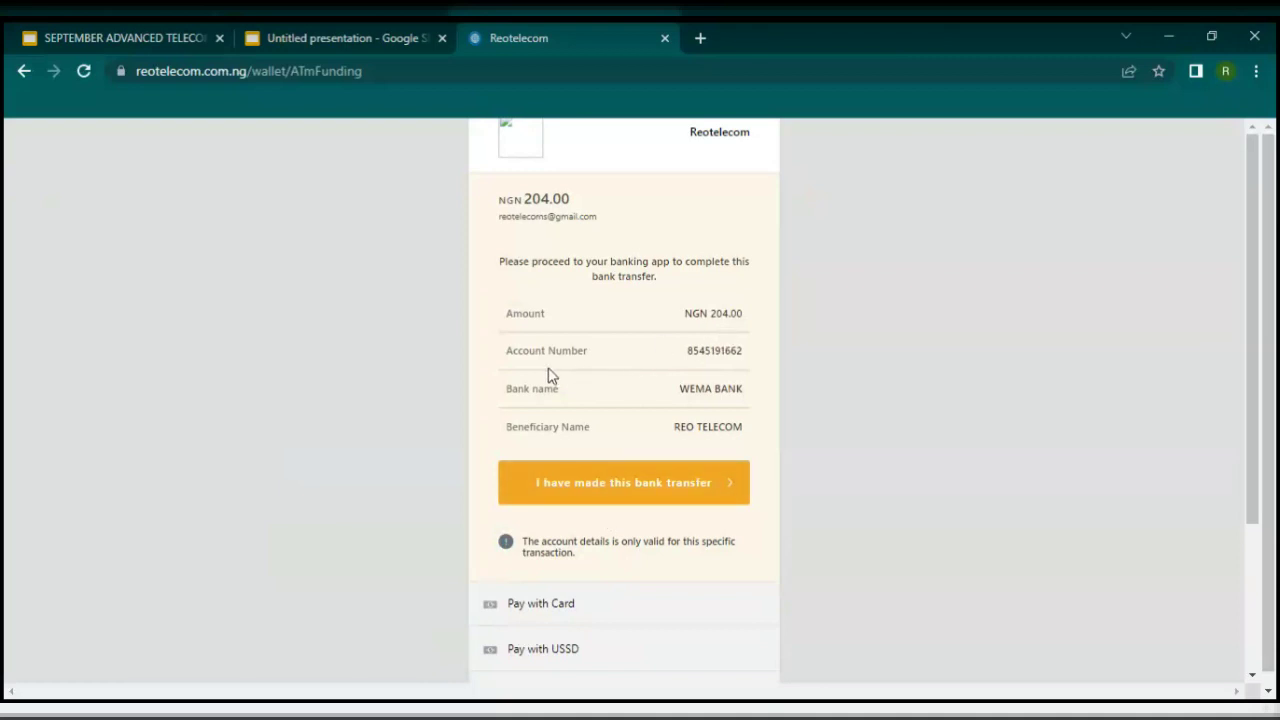
drag(689, 352, 737, 354)
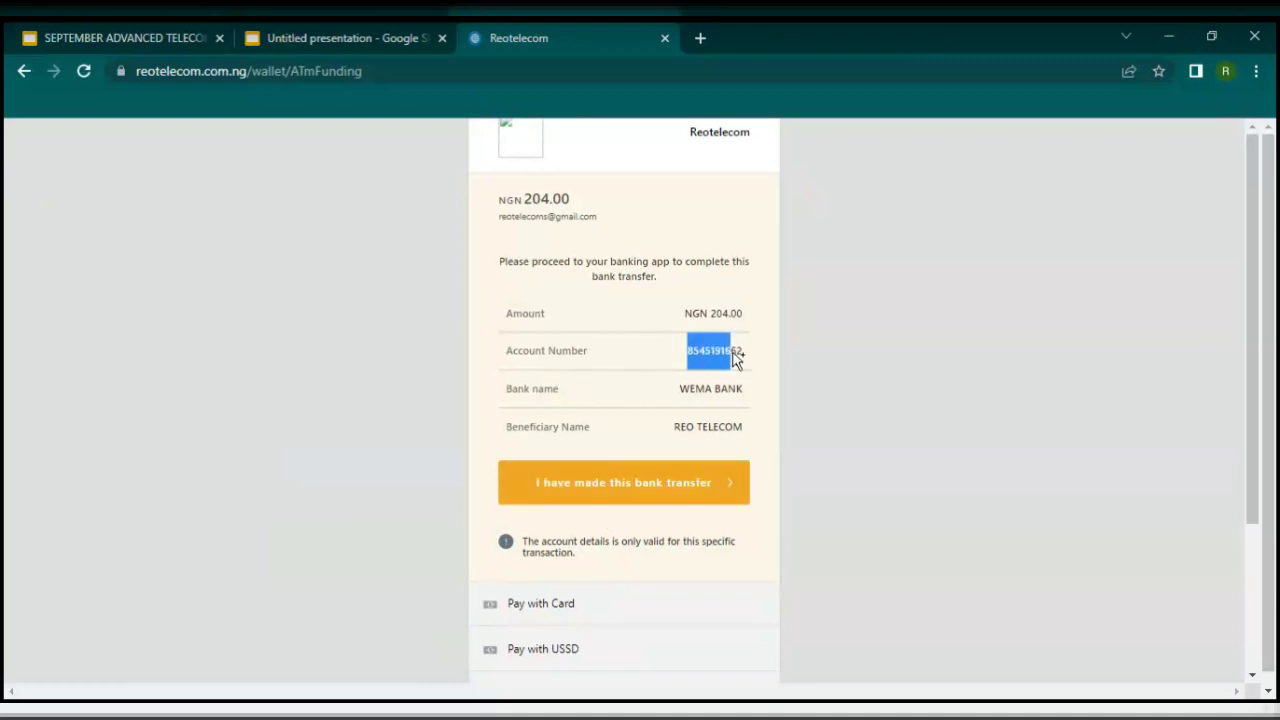
right_click(750, 357)
click(776, 374)
click(684, 499)
click(16, 74)
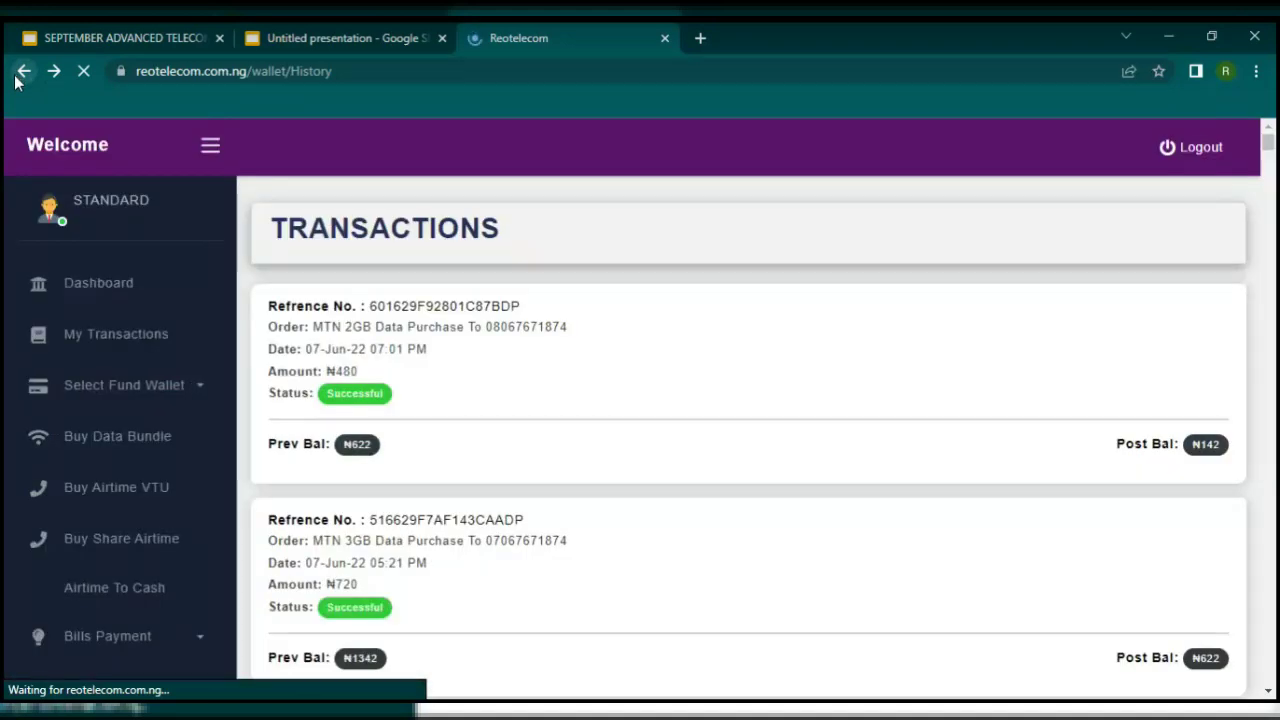
Step: Open the Bank/Cash Deposit page and review its First Bank and FCMB accounts and notification form
click(118, 390)
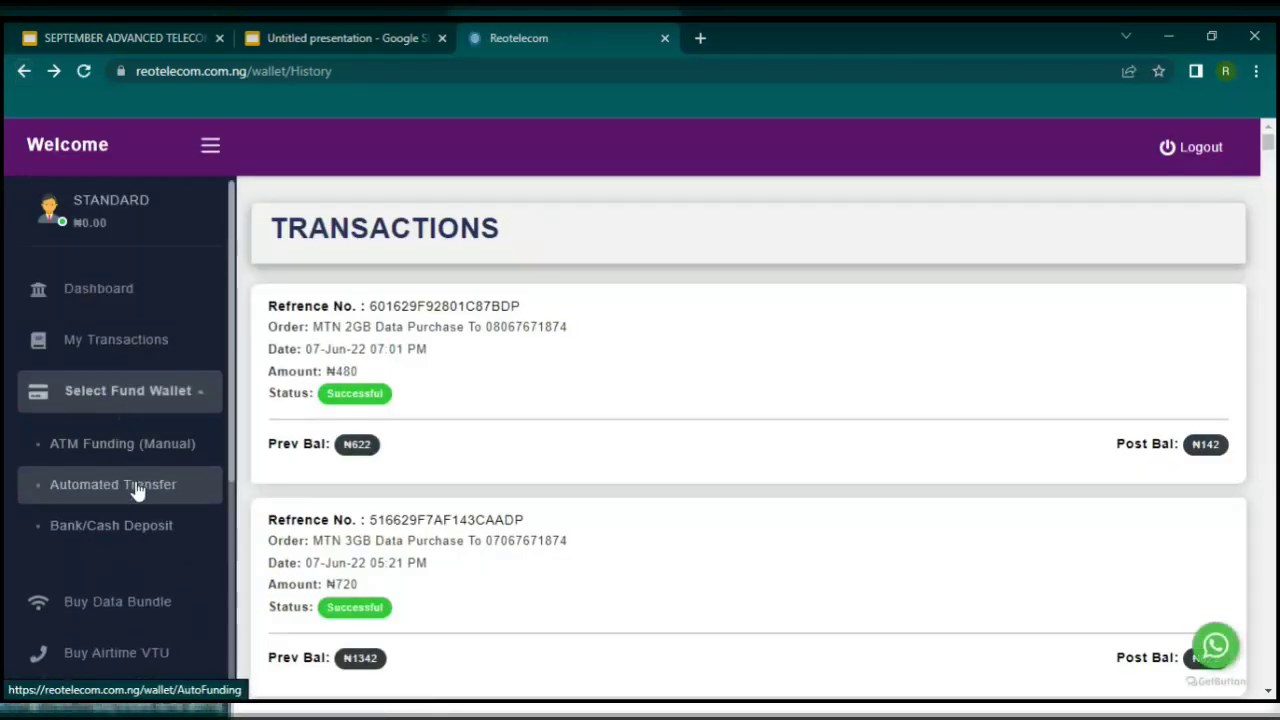
click(136, 486)
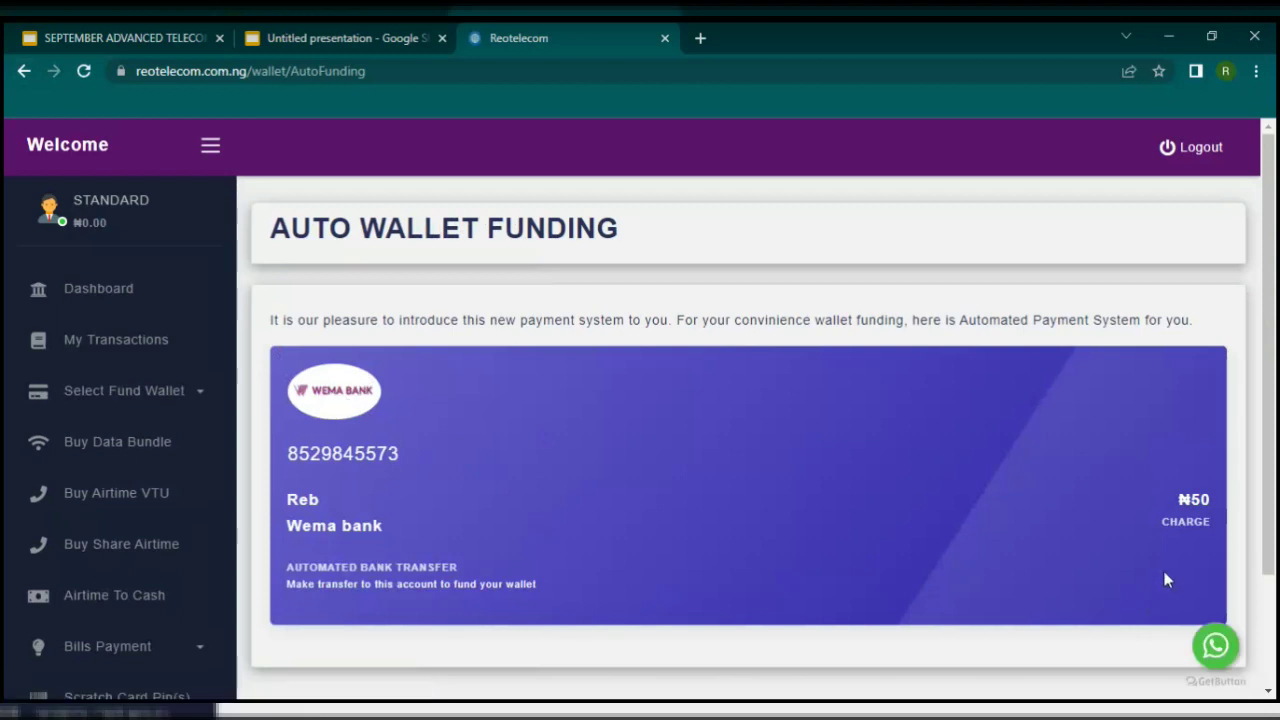
click(95, 397)
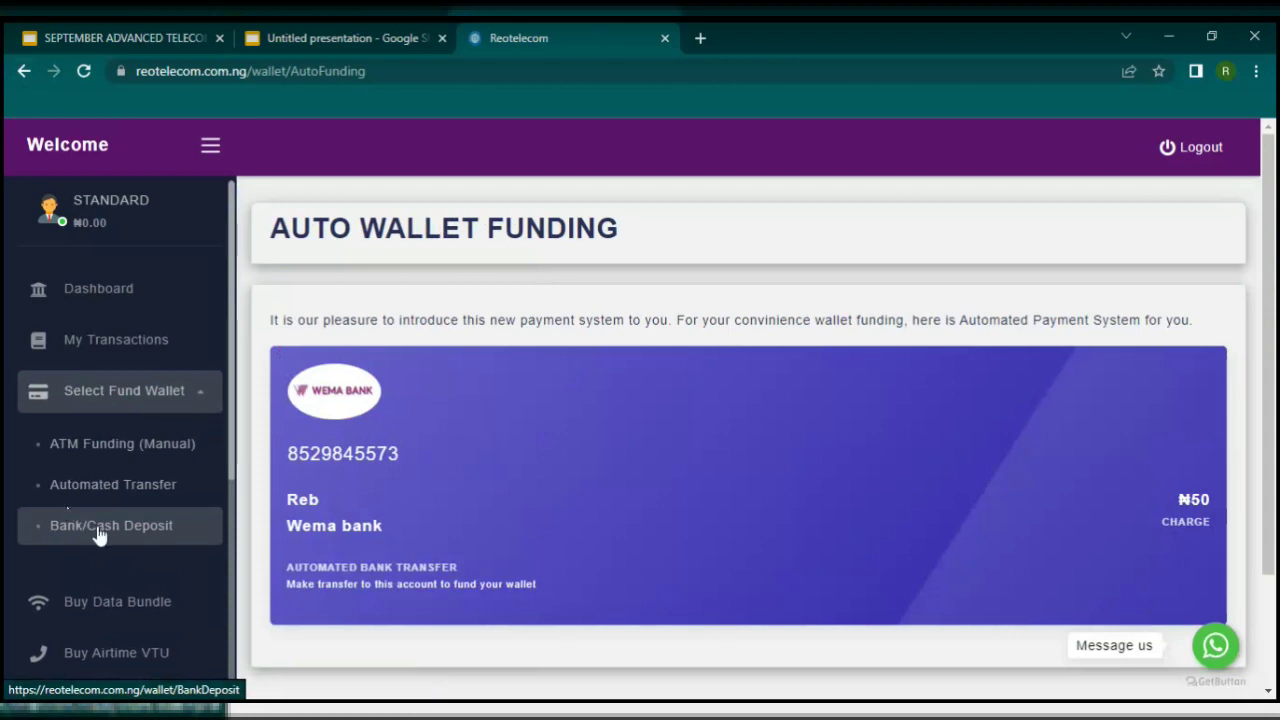
click(97, 530)
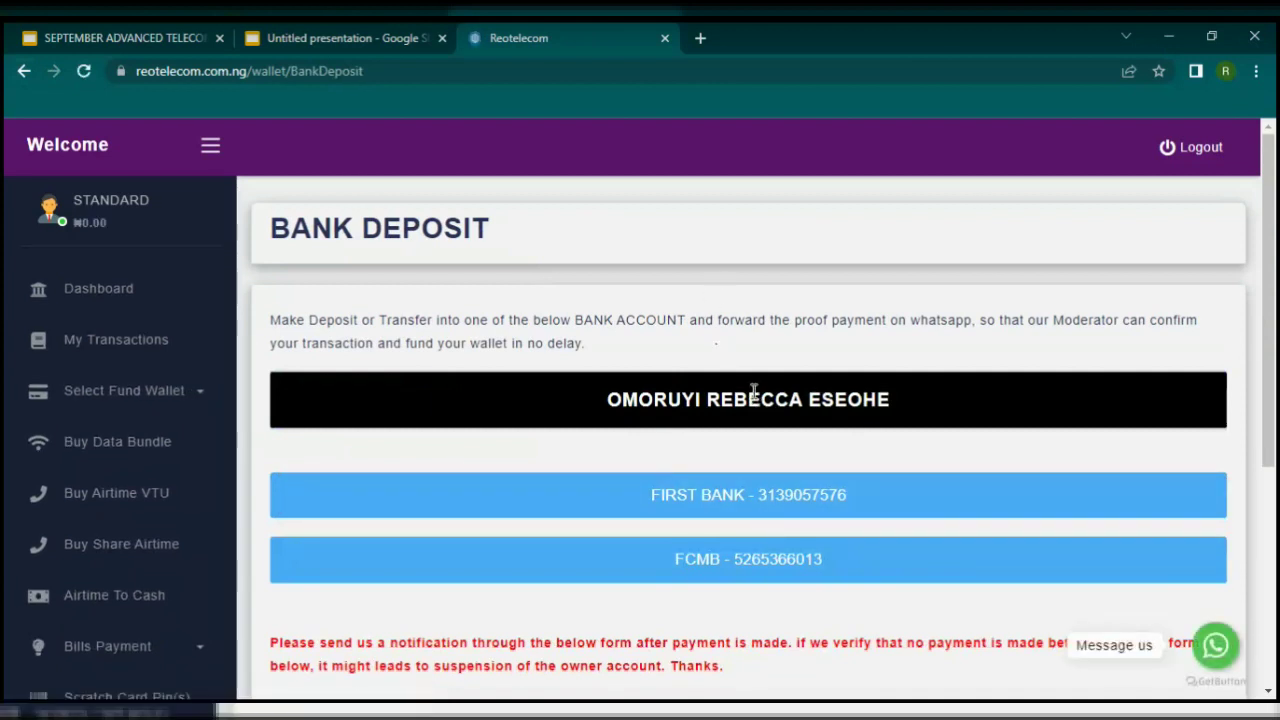
scroll(755, 330, down, 1)
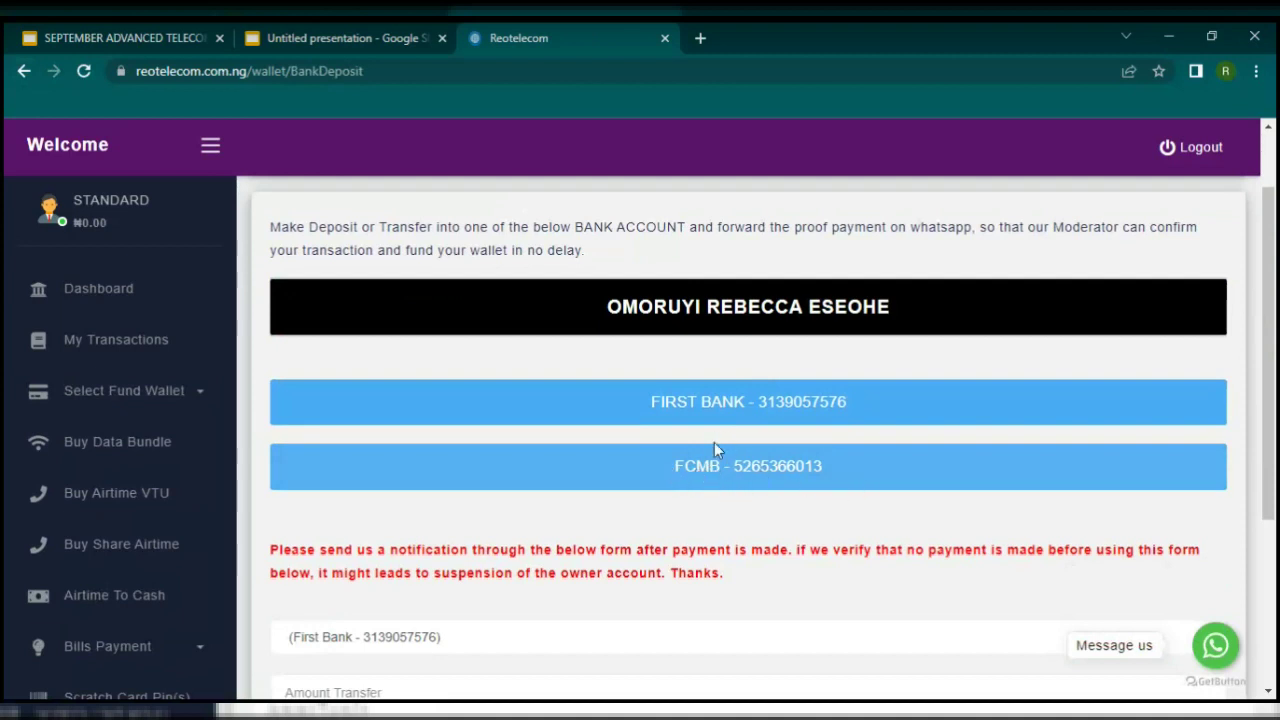
scroll(740, 472, down, 2)
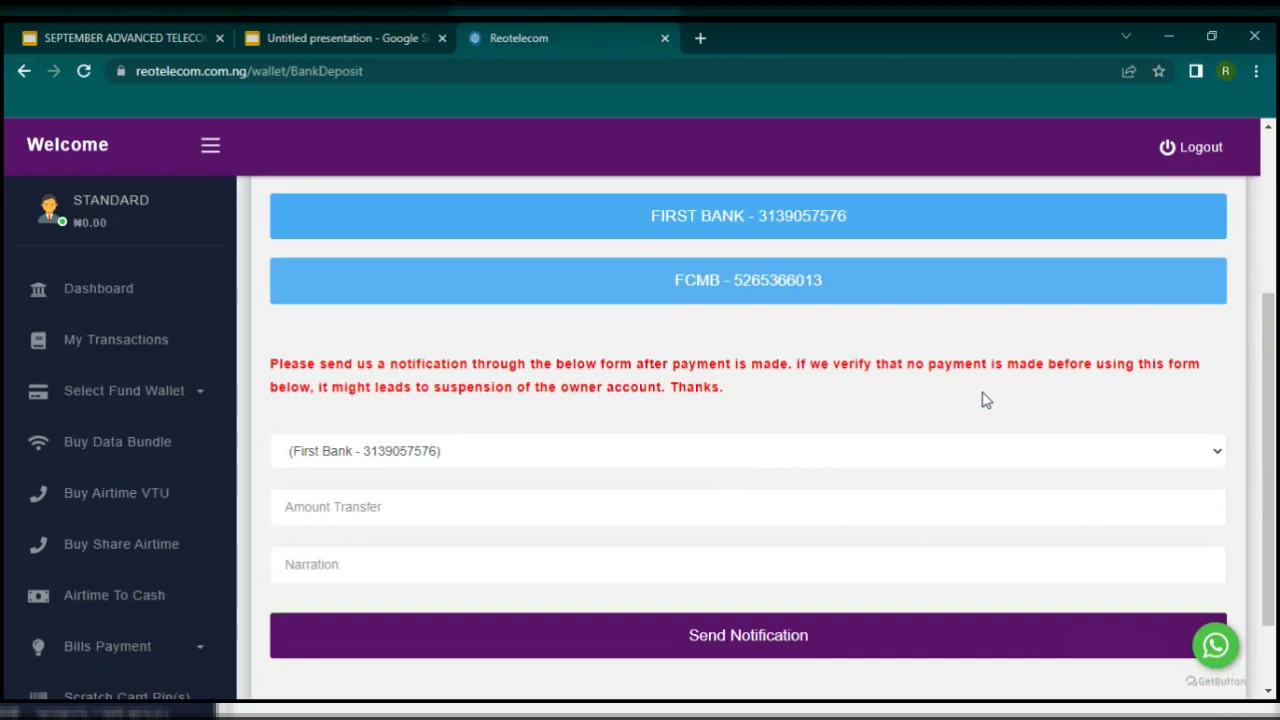
scroll(650, 387, up, 1)
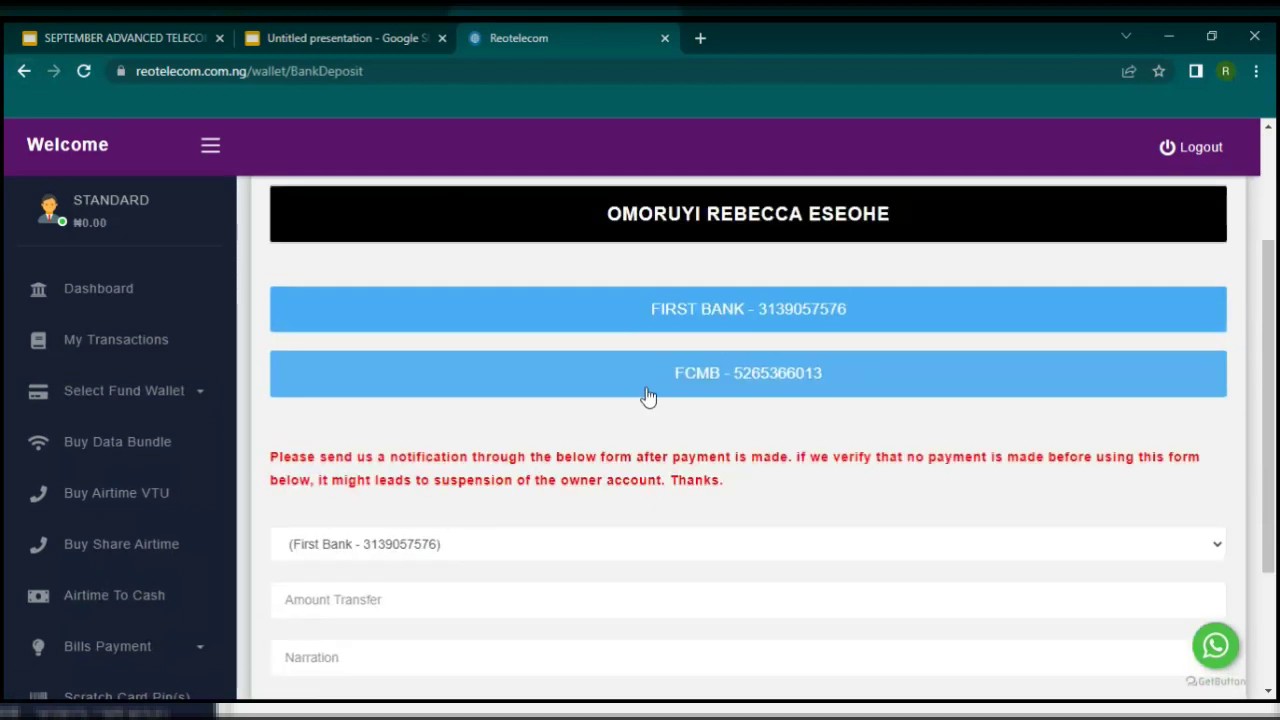
Step: Expand and collapse the Select Fund Wallet options in the sidebar
click(165, 390)
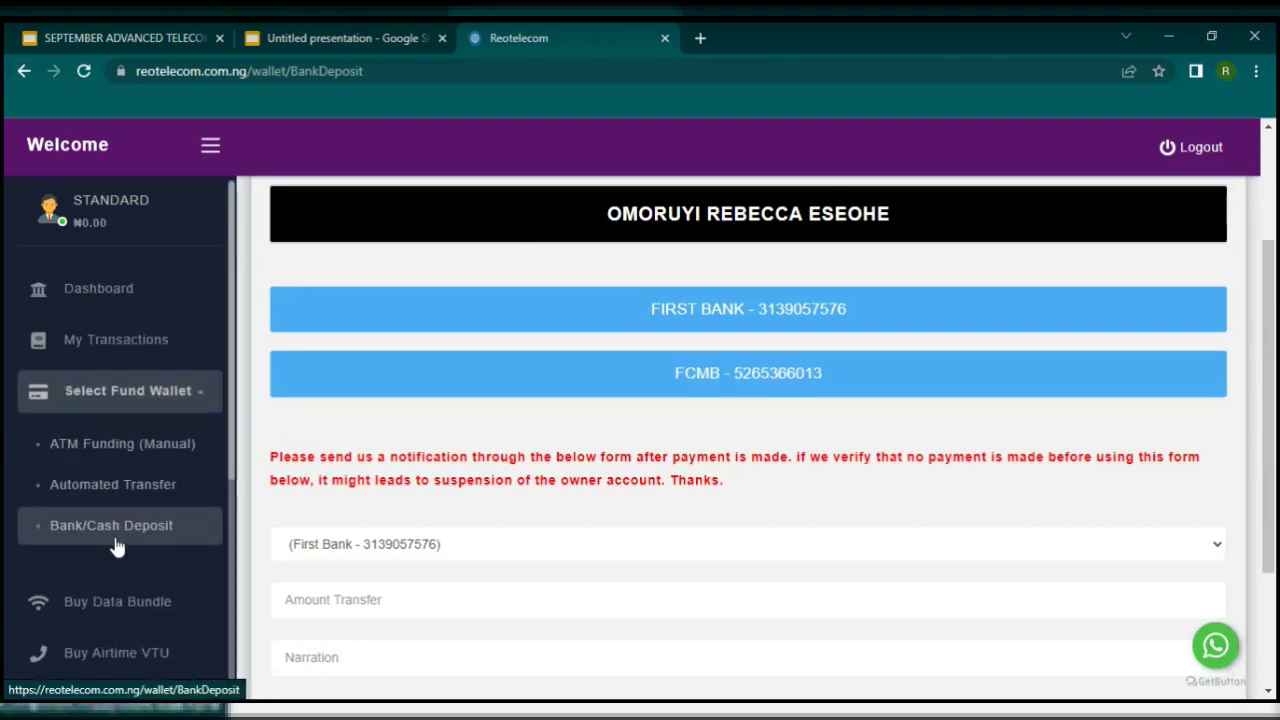
click(177, 395)
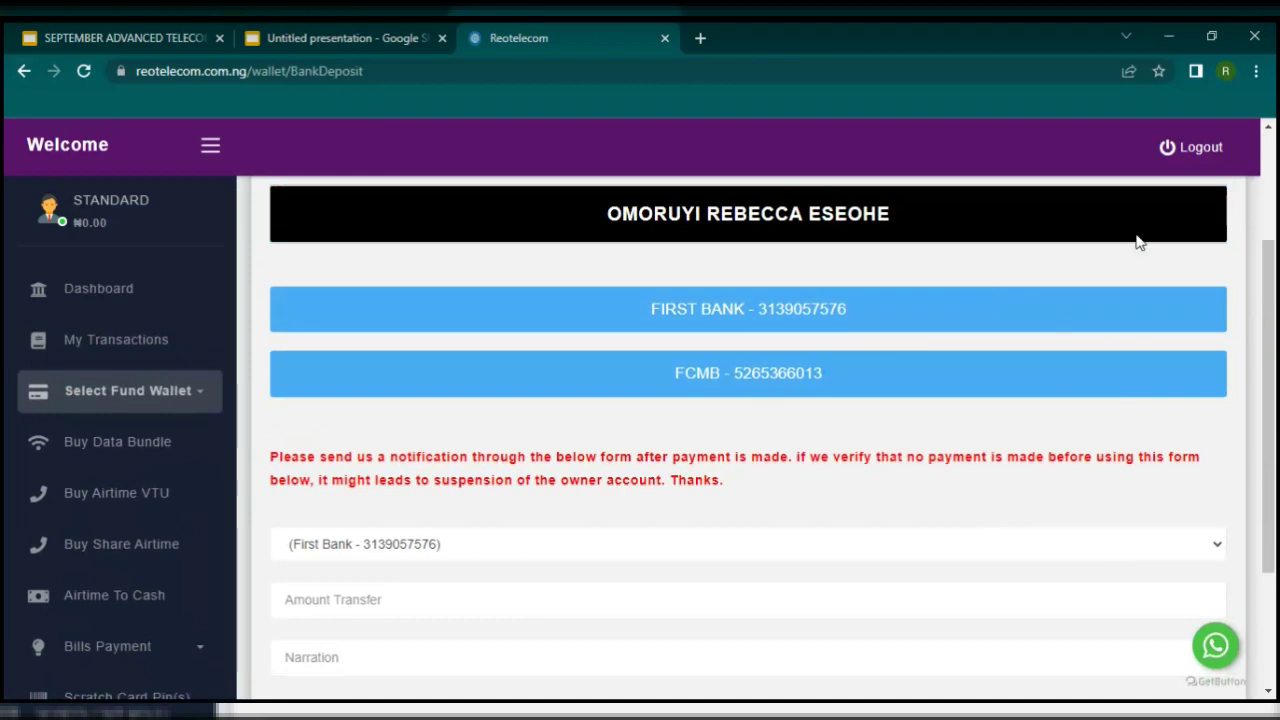
click(171, 442)
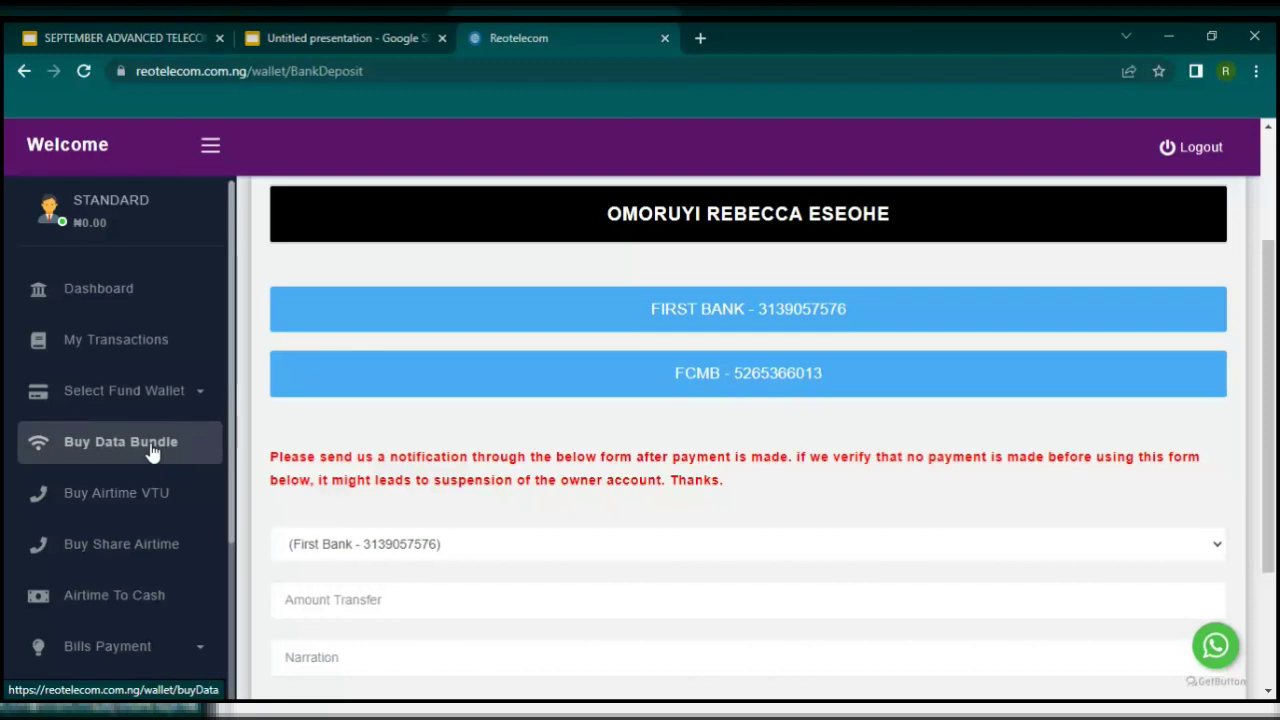
Step: Open Buy Data Bundle and cycle networks through MTN SME, AIRTEL DATA, ending on AIRTEL CG DATA BUNDLE
click(152, 452)
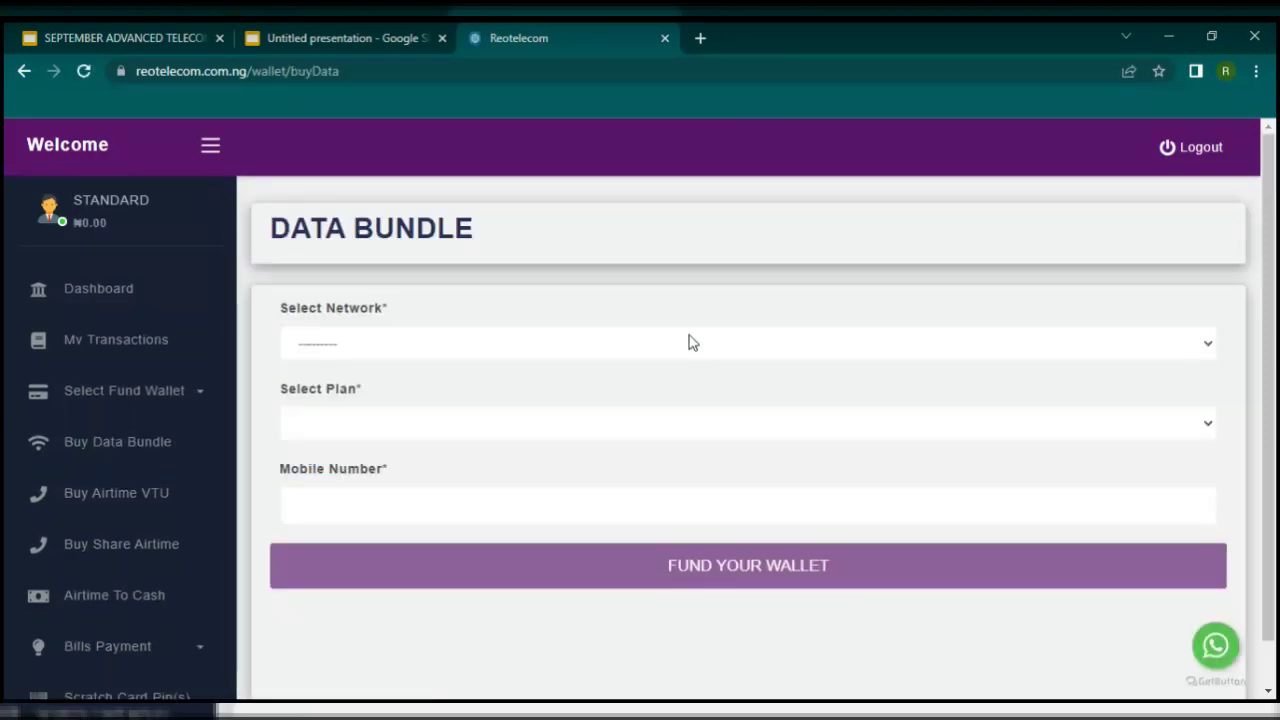
click(688, 343)
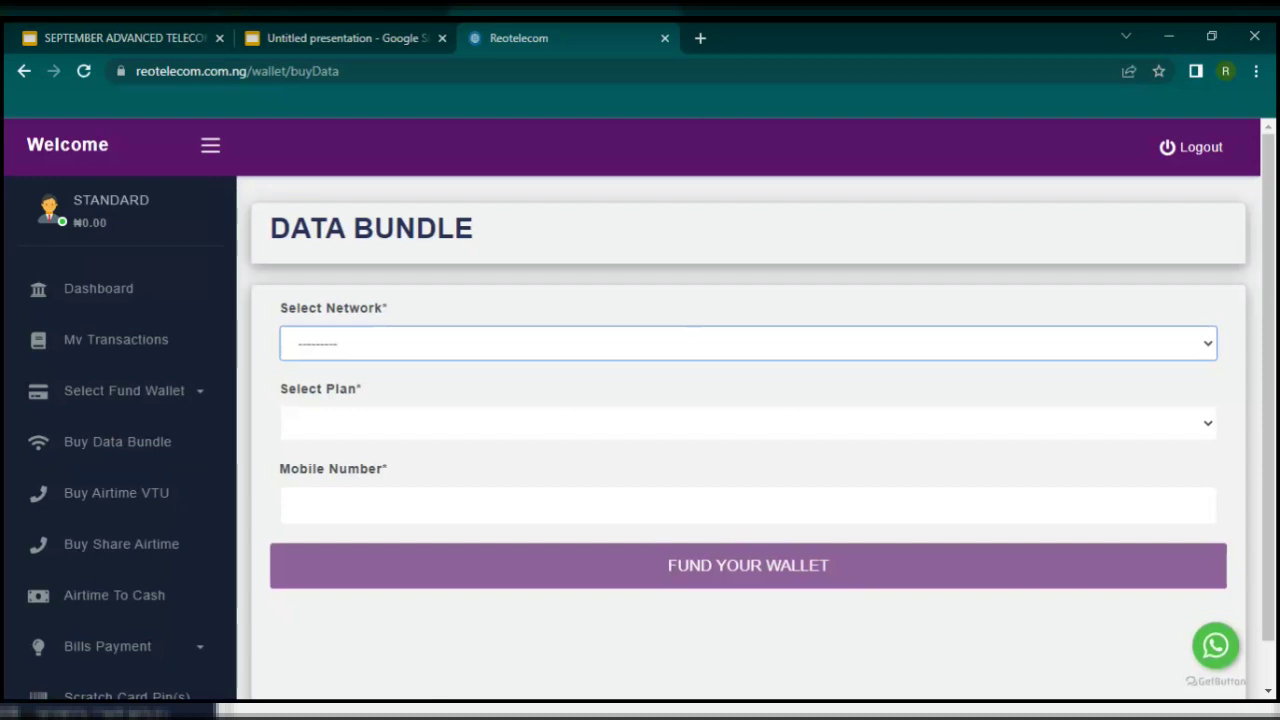
click(558, 397)
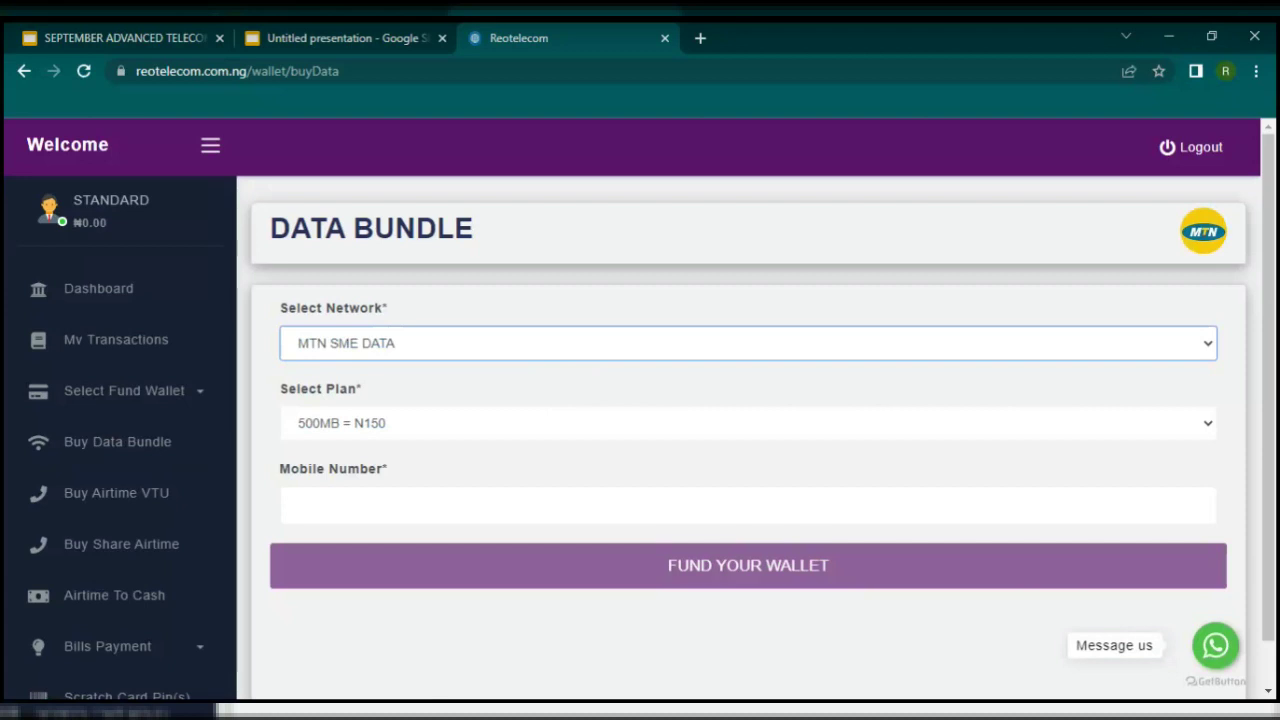
click(443, 443)
click(430, 428)
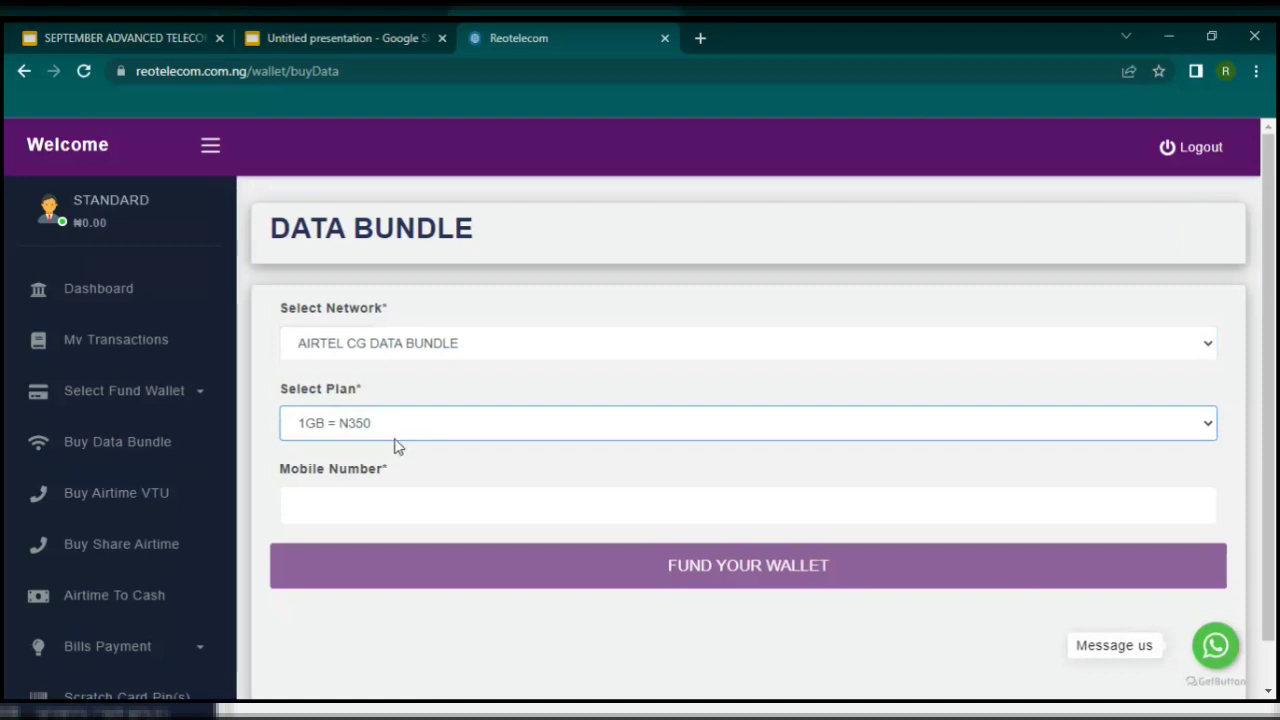
click(427, 345)
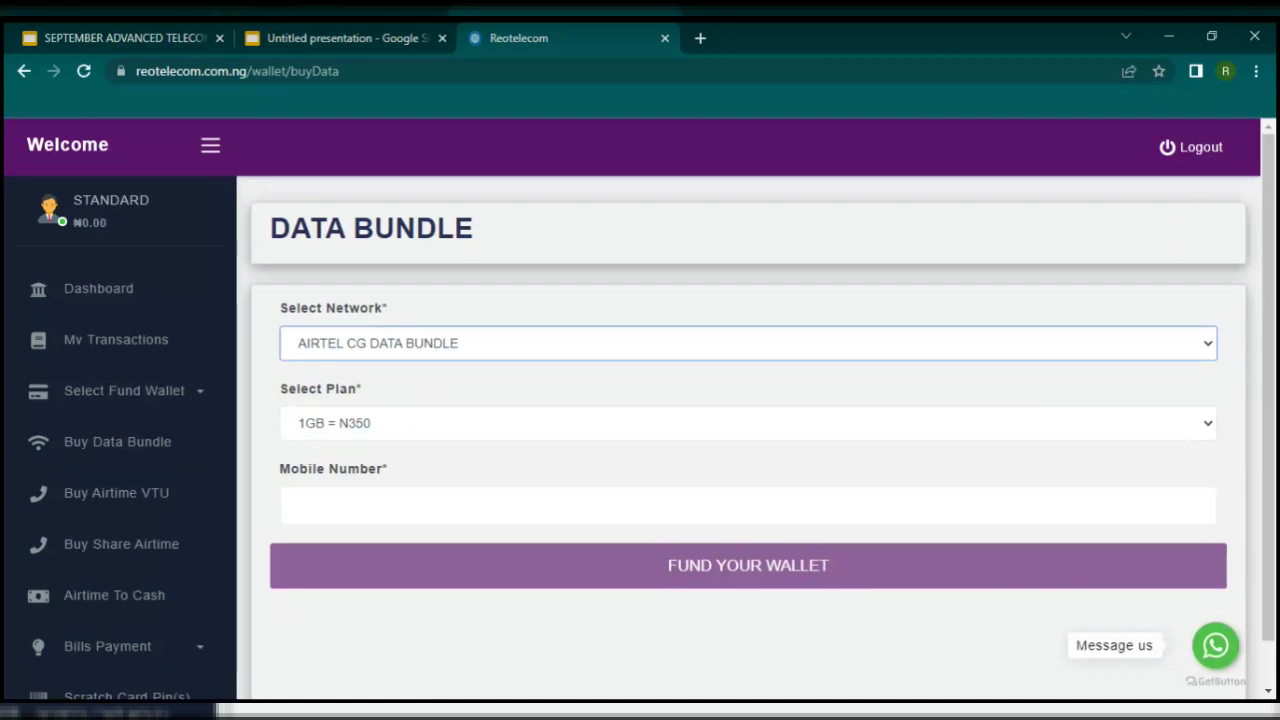
click(423, 429)
click(431, 426)
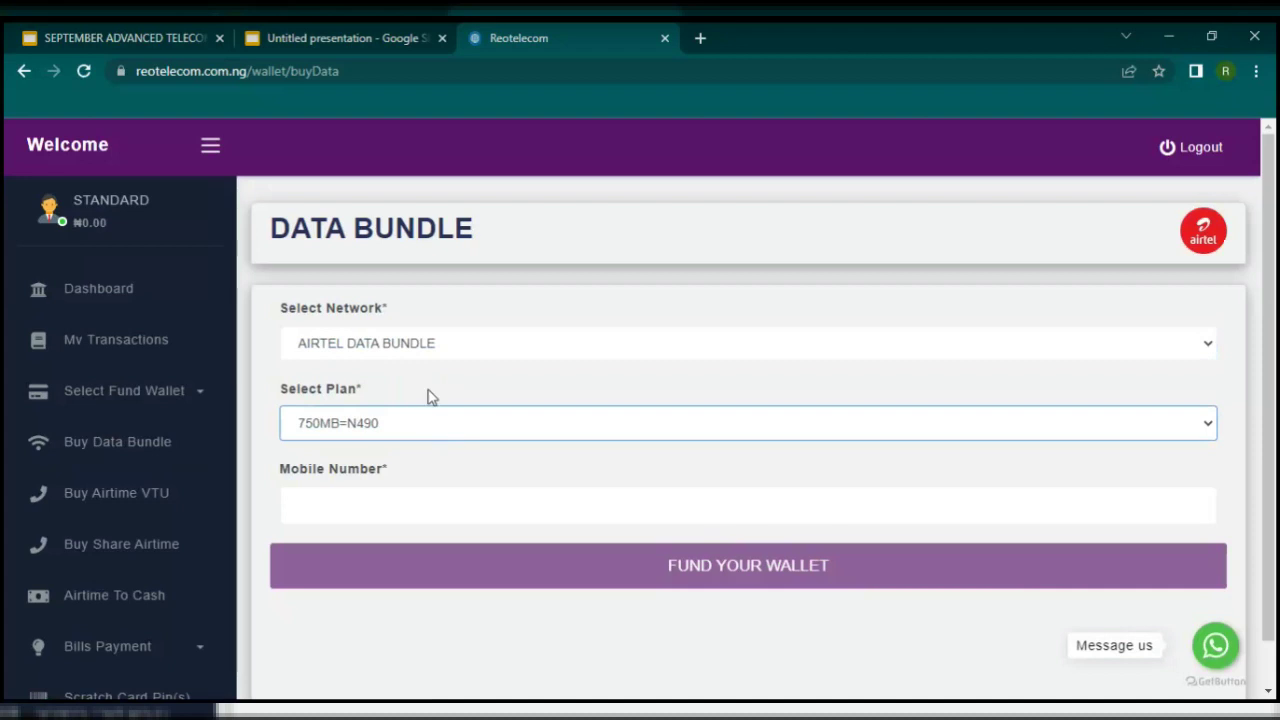
click(441, 343)
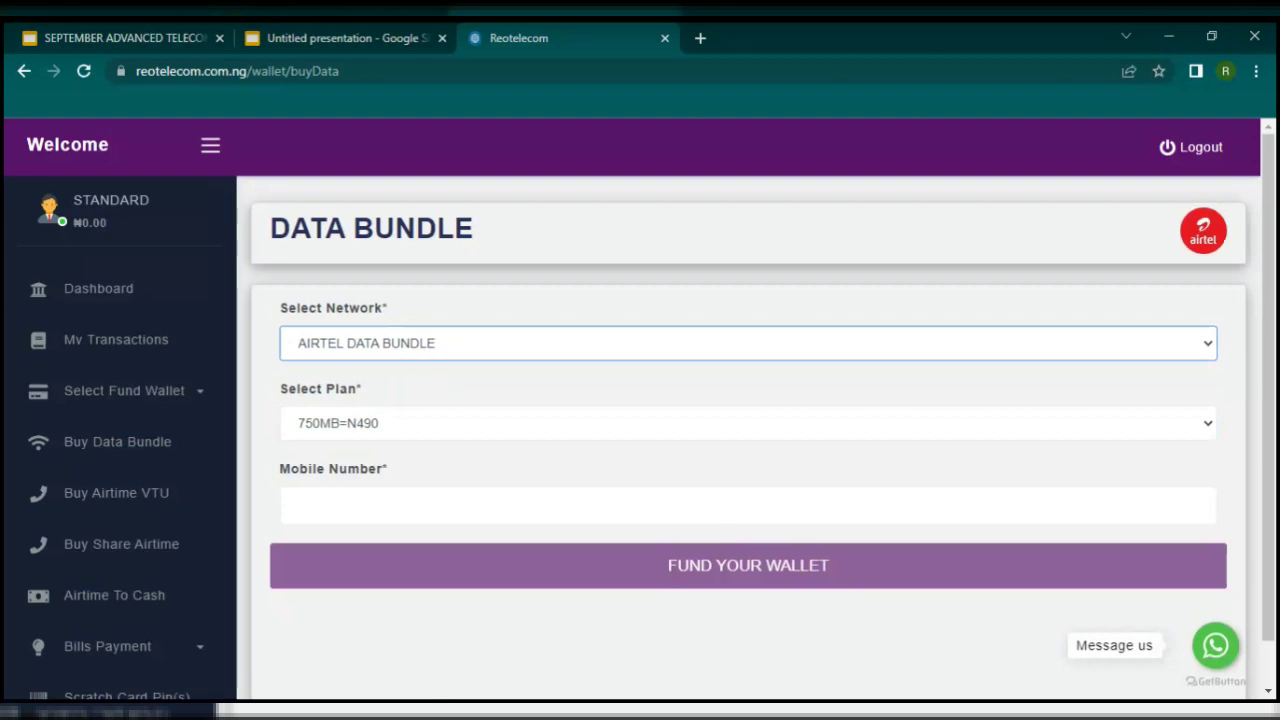
click(401, 442)
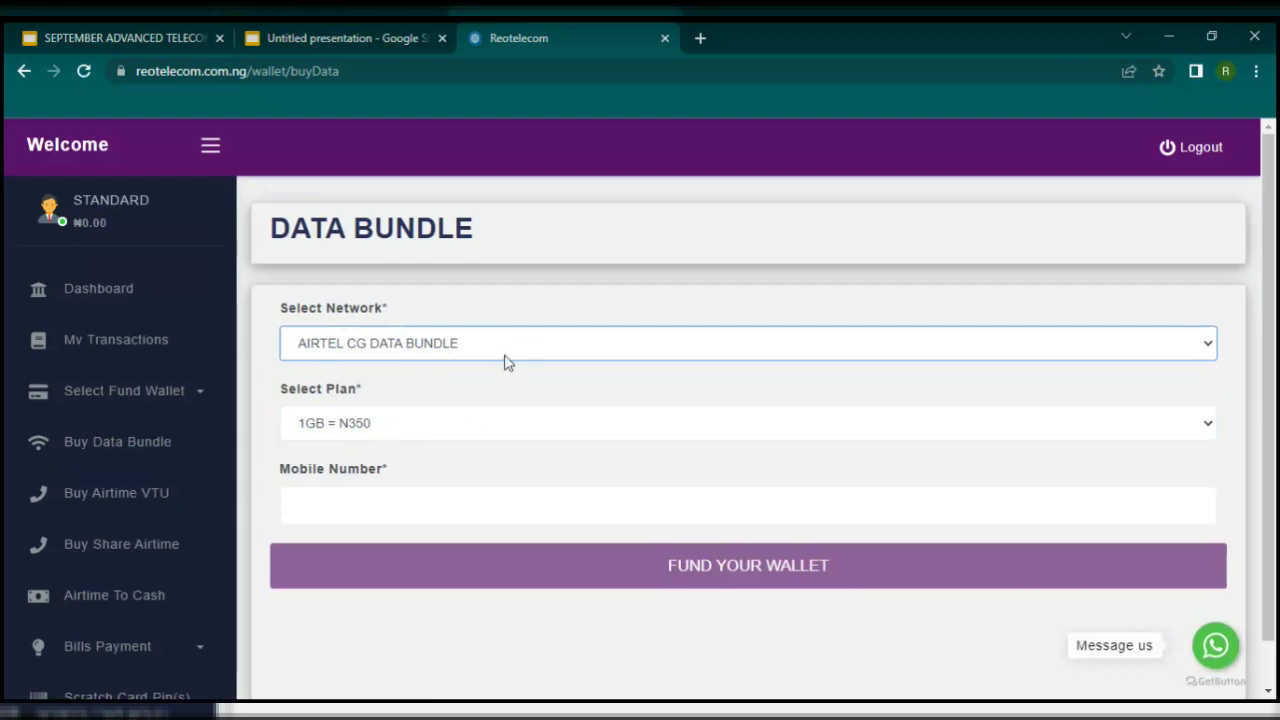
Step: Choose the MTN SME DATA network and an MTN plan, then enter the recipient's mobile number
click(486, 394)
click(462, 425)
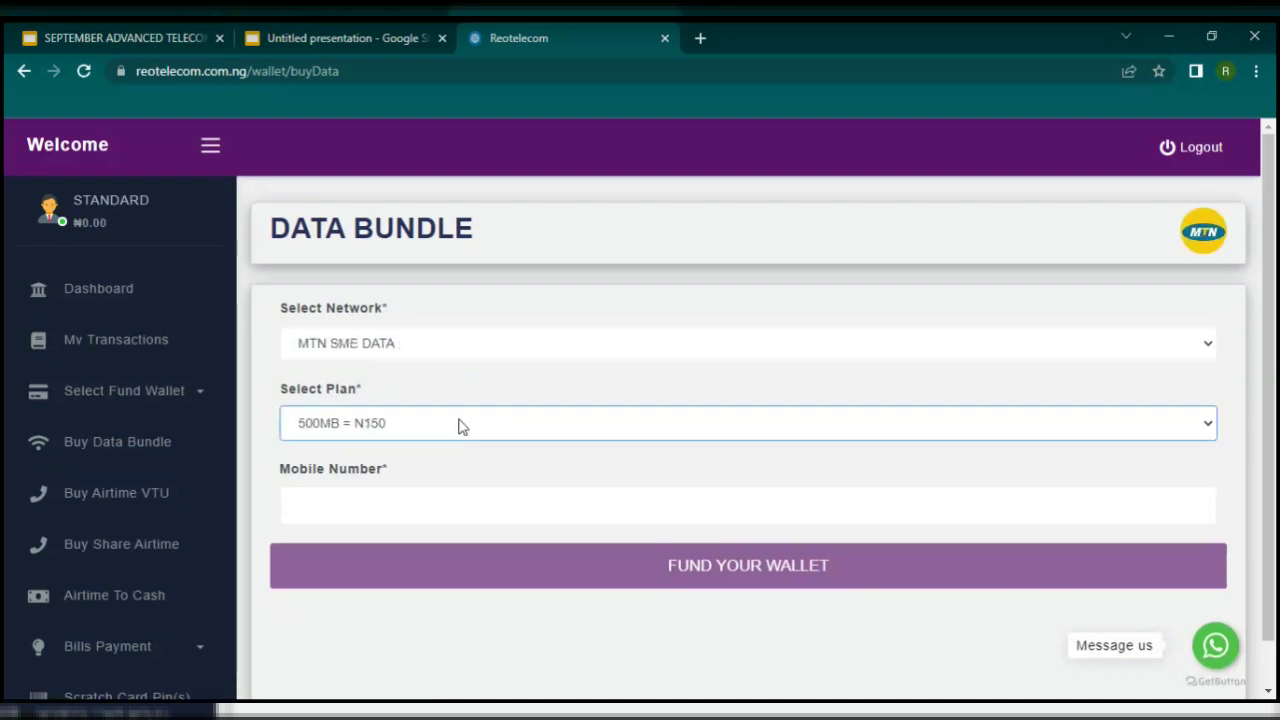
click(420, 475)
click(410, 502)
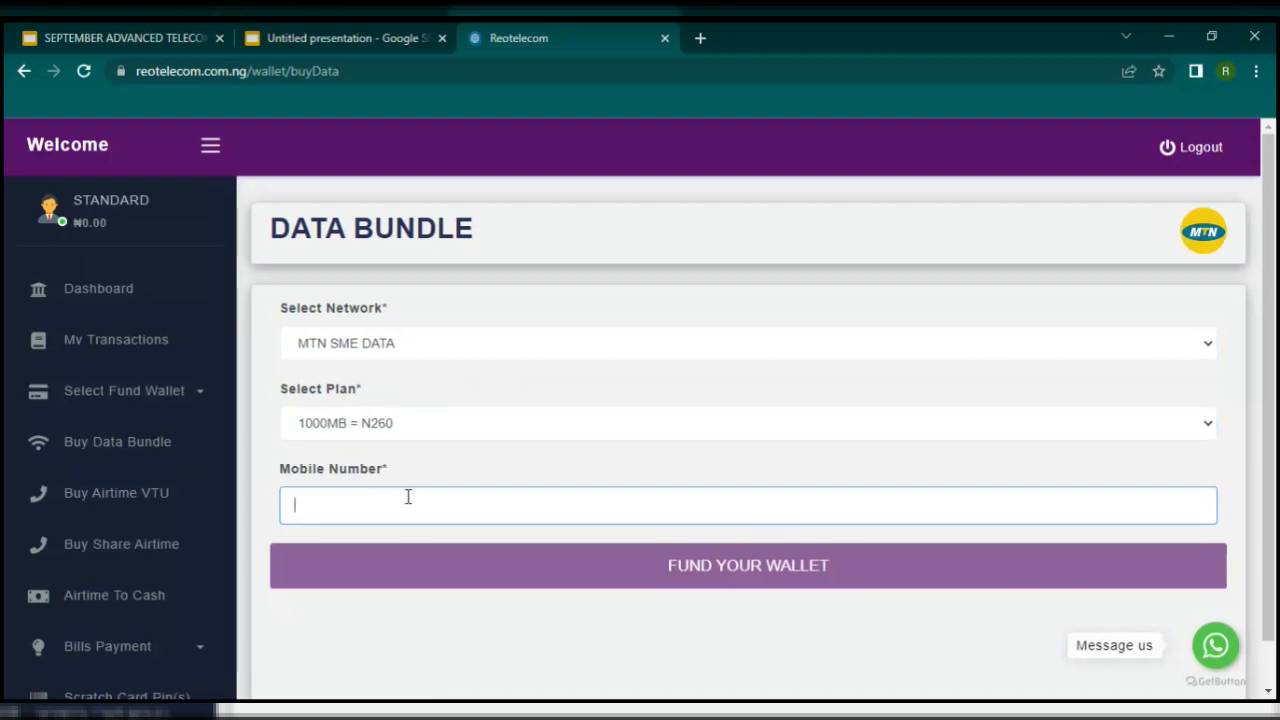
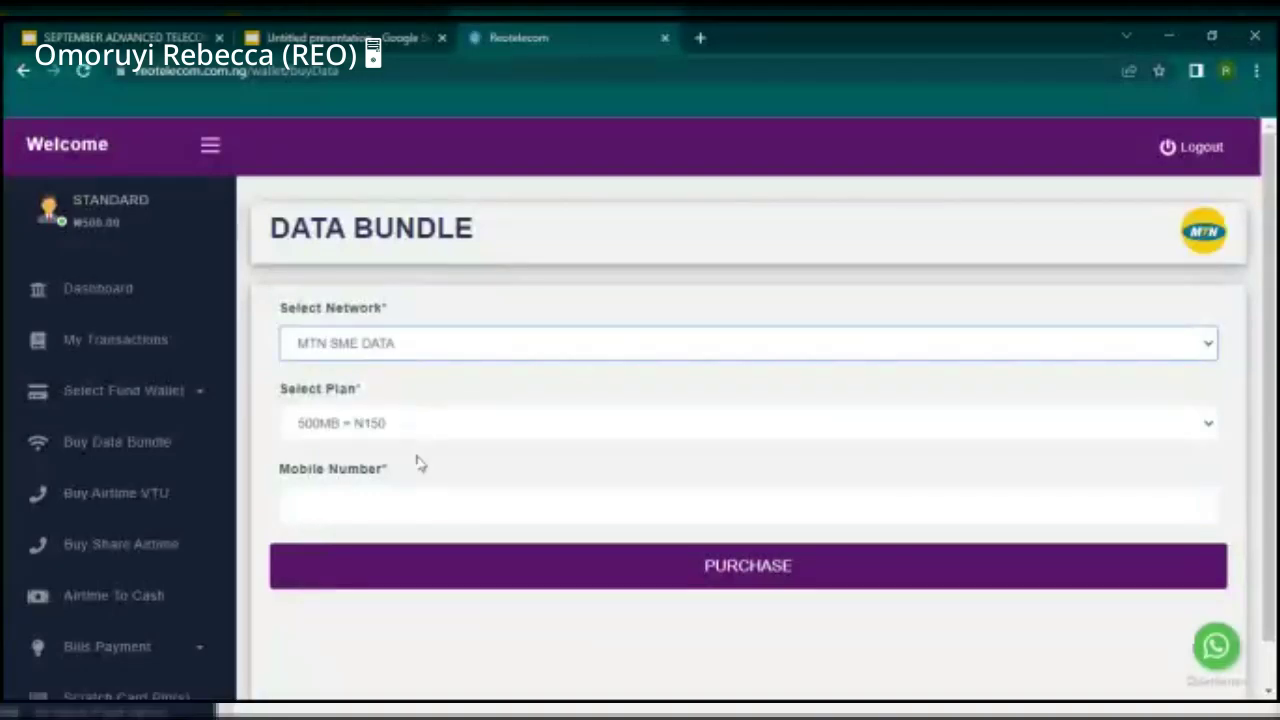
Step: Enter the recipient's mobile number and confirm buying the MTN 500MB plan for N150
click(449, 514)
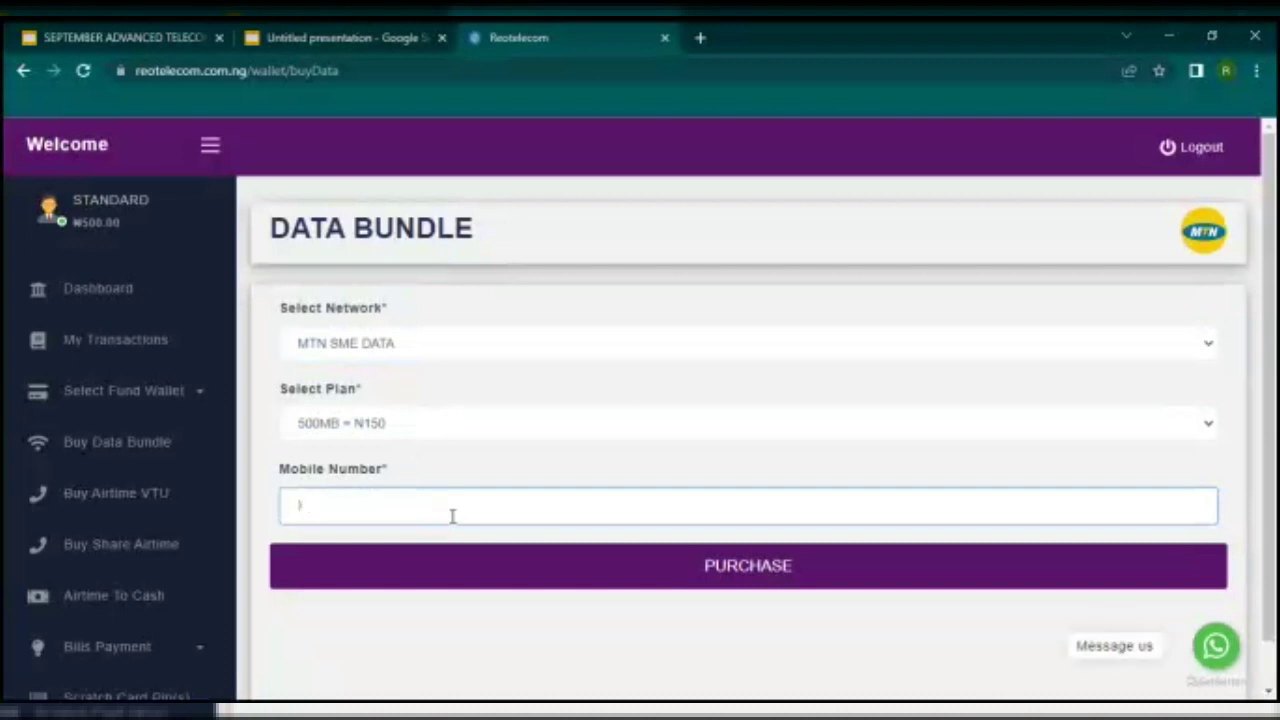
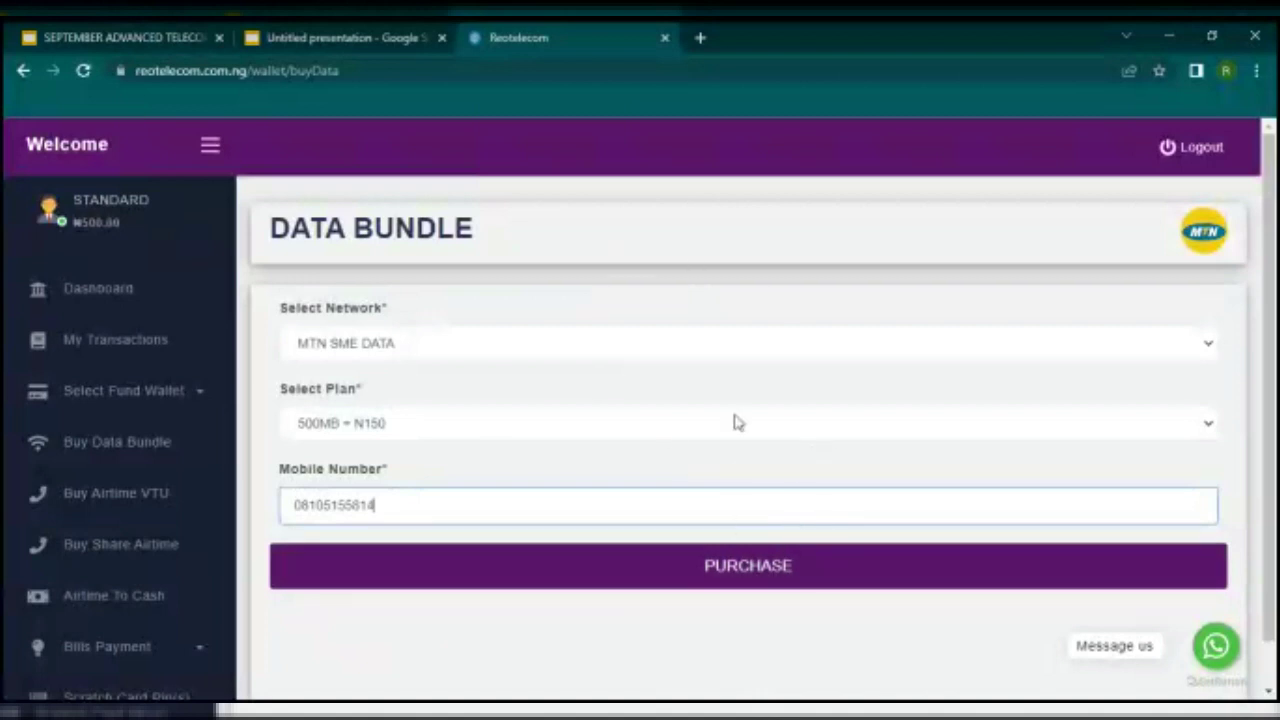
click(765, 567)
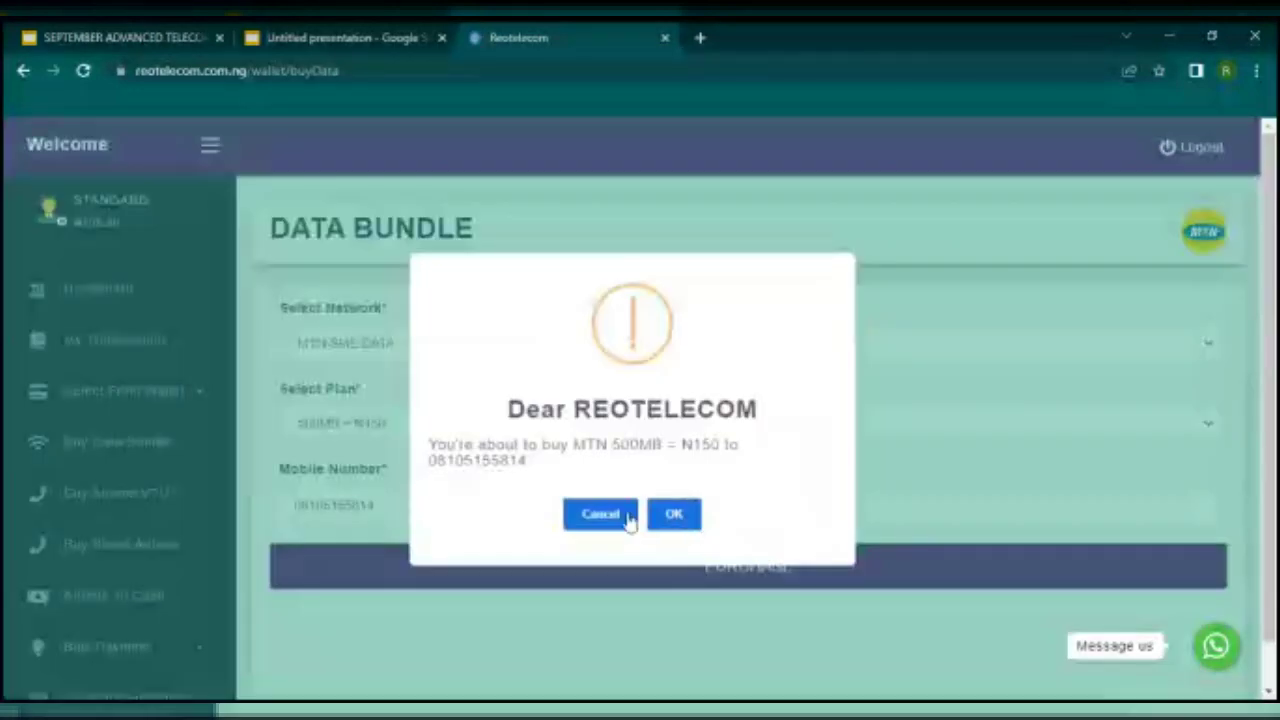
click(674, 513)
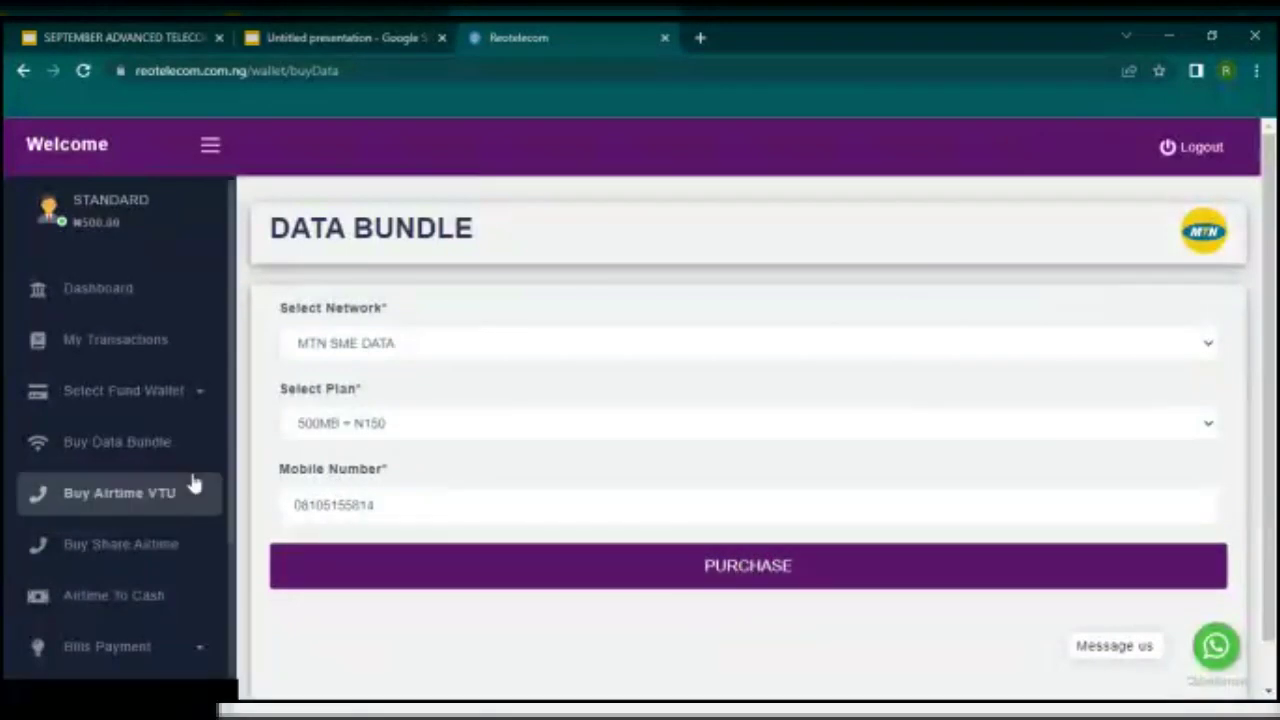
Step: Switch the data bundle network to 9MOBILE DATA BUNDLE
click(342, 352)
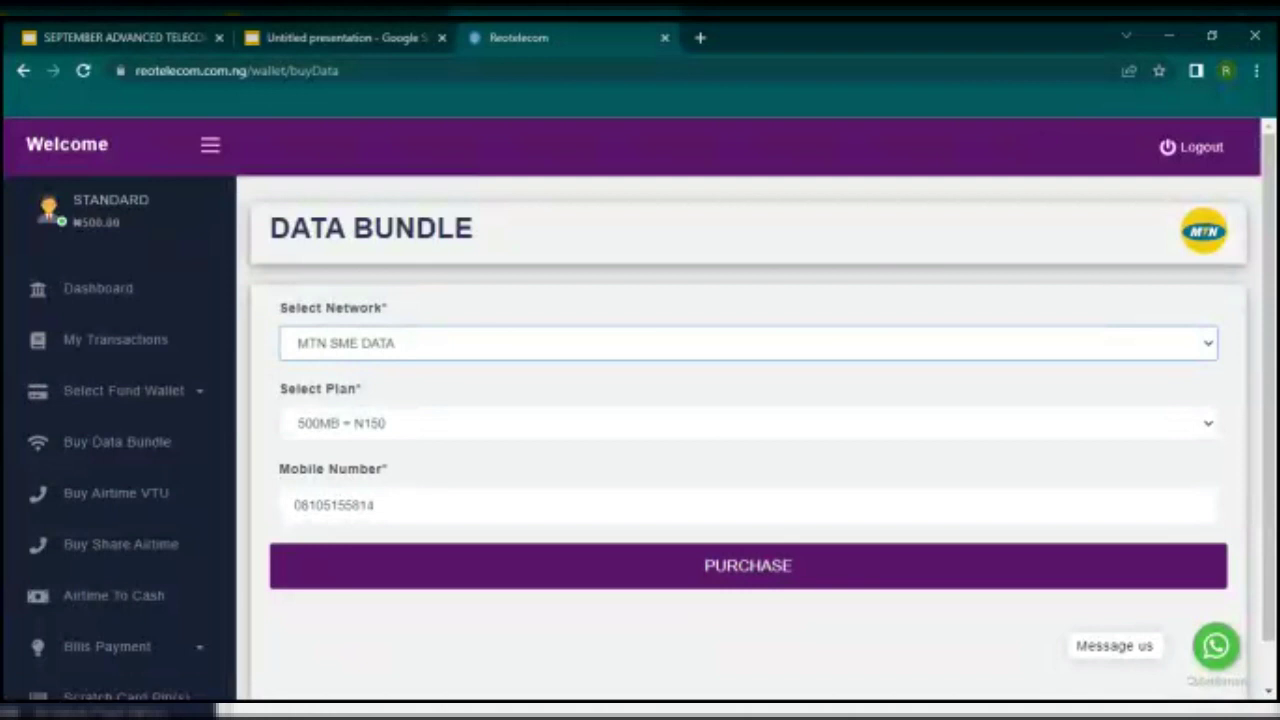
click(388, 455)
click(417, 432)
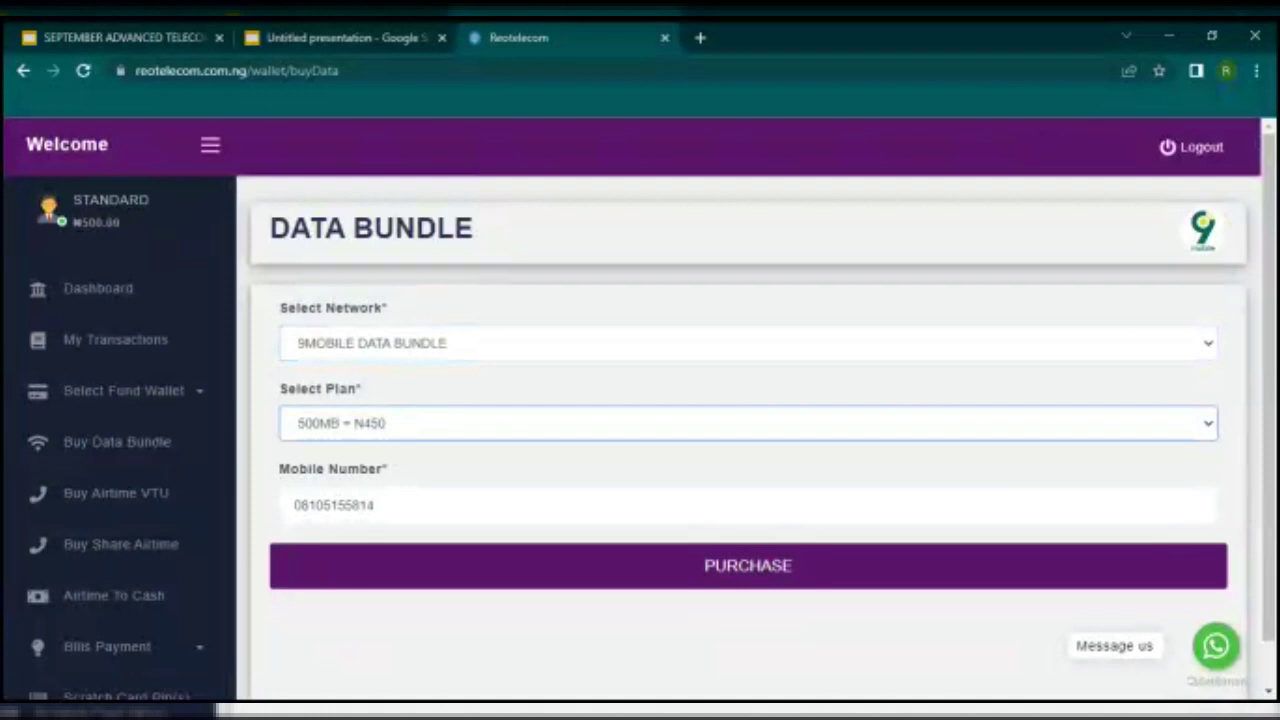
Step: Change the network to GLO DATA BUNDLE, keeping the plan, and go to Airtime VTU
click(392, 355)
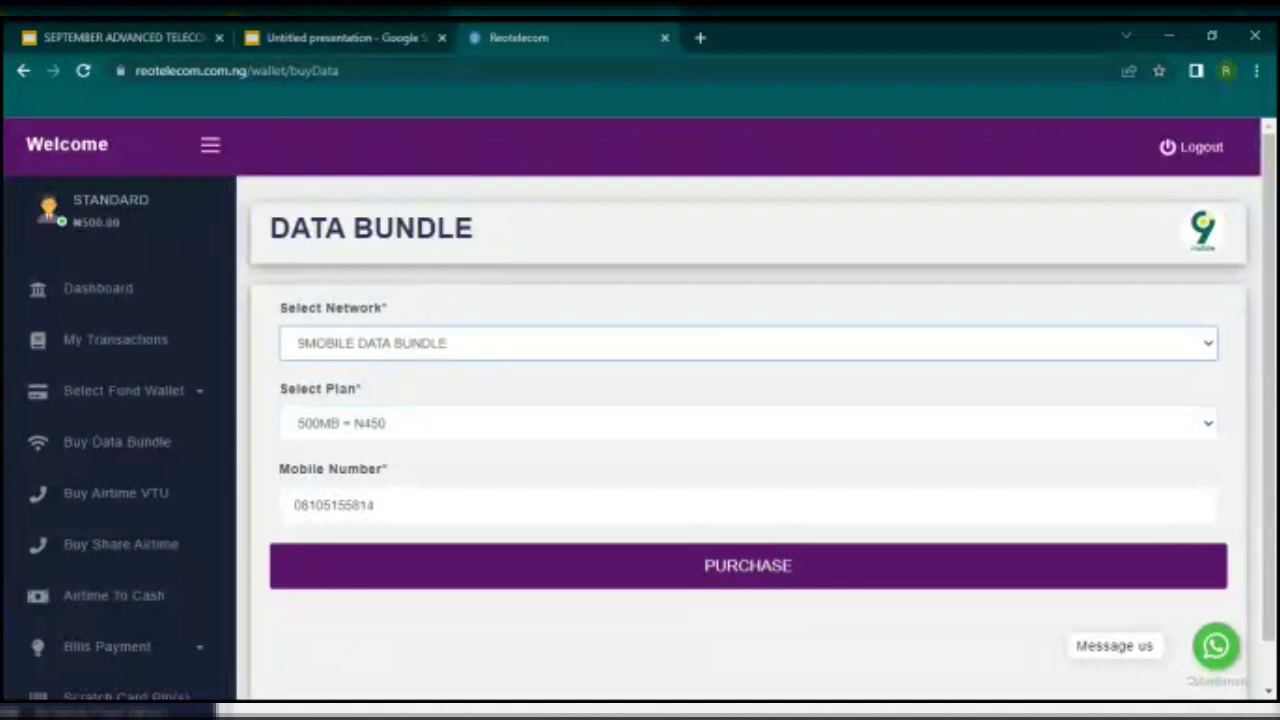
click(381, 380)
click(394, 409)
click(409, 423)
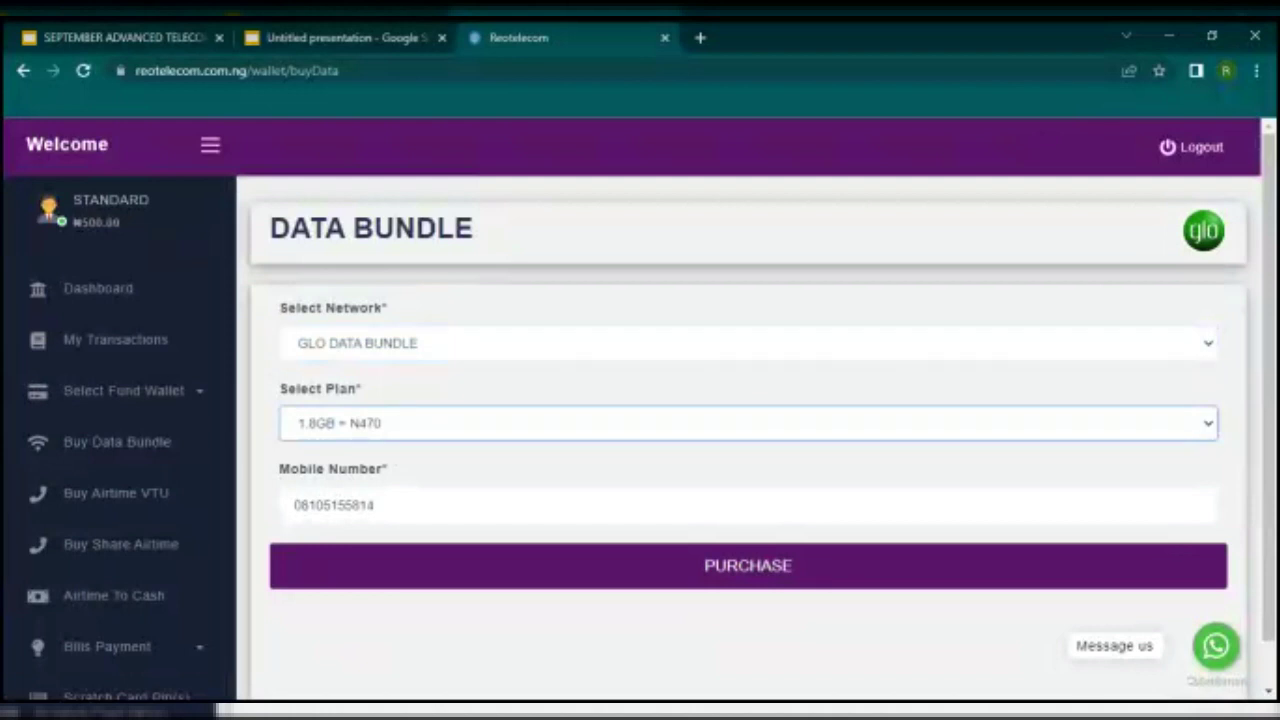
click(408, 636)
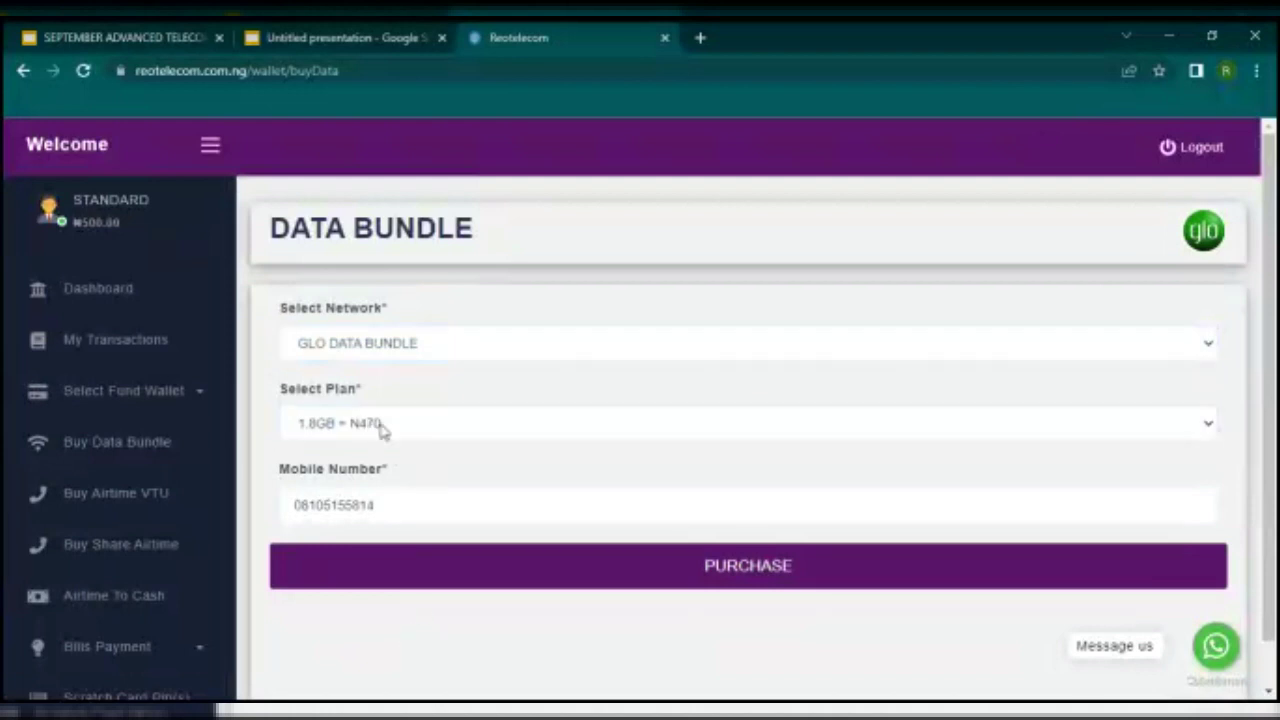
click(122, 500)
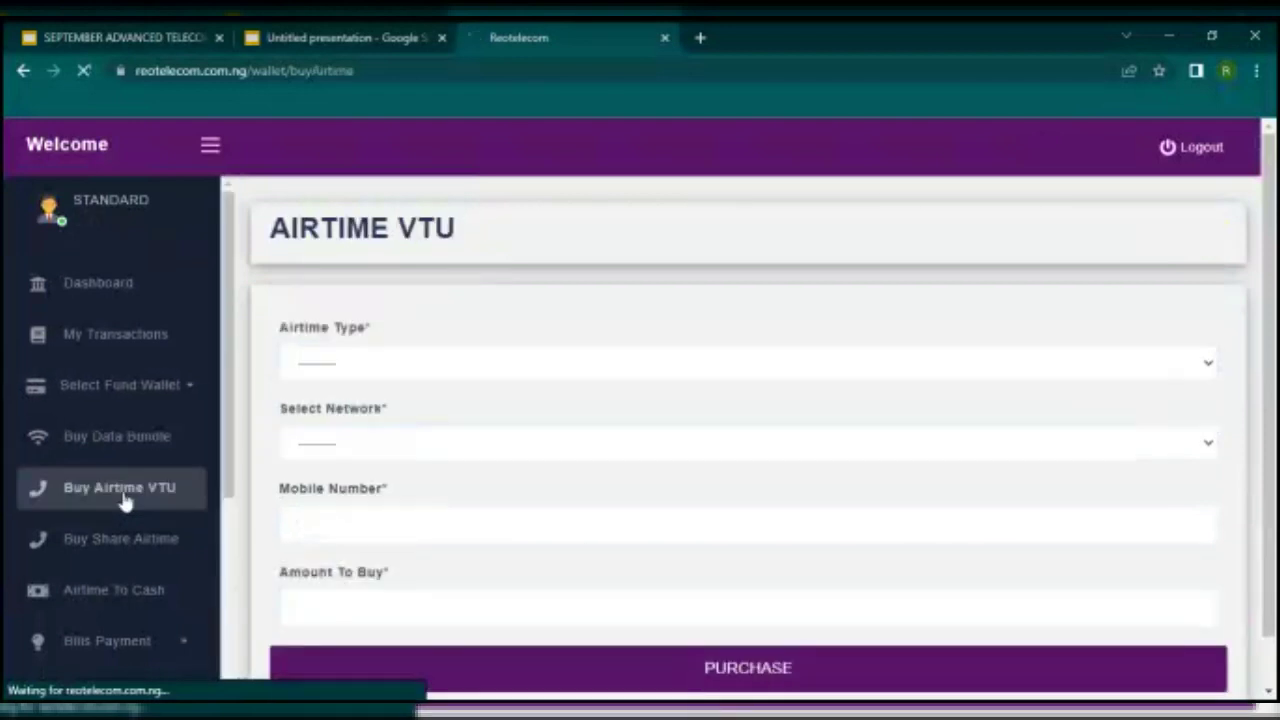
Step: Set Airtime Type to AIRTIME VTU TOP-UP and the network to MTN - 2%
click(350, 376)
click(357, 400)
click(360, 445)
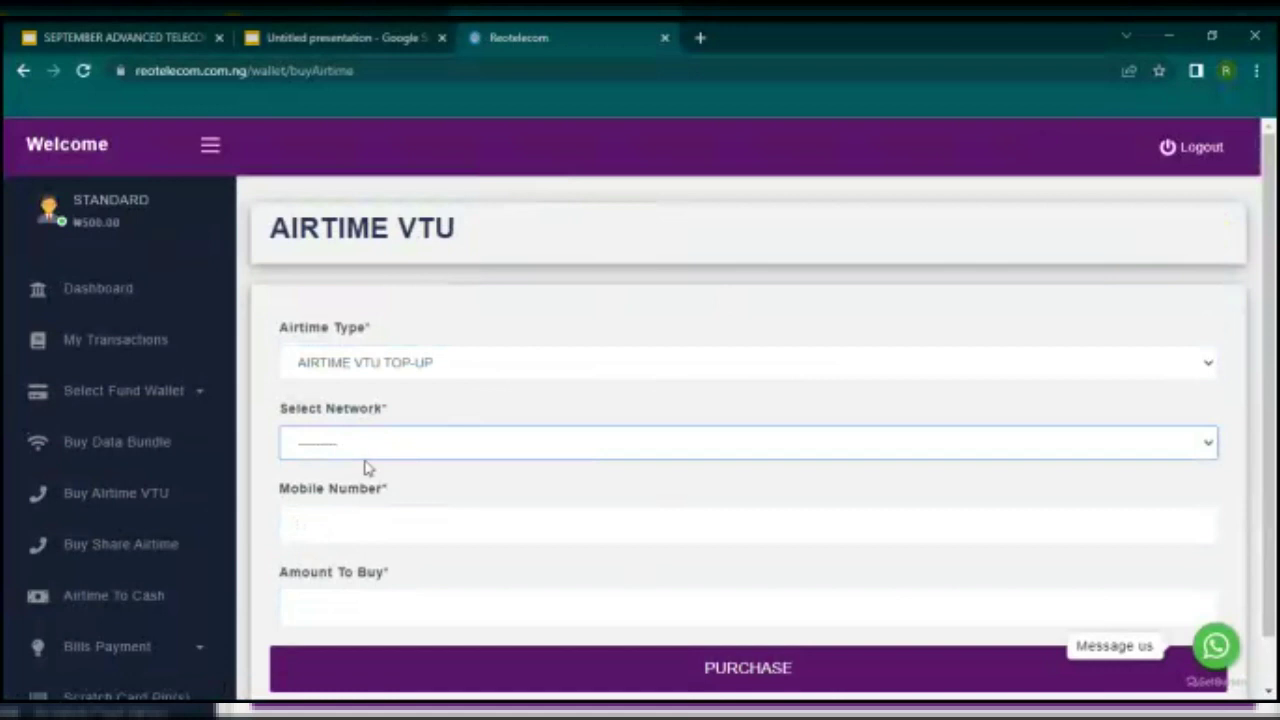
click(385, 494)
click(386, 519)
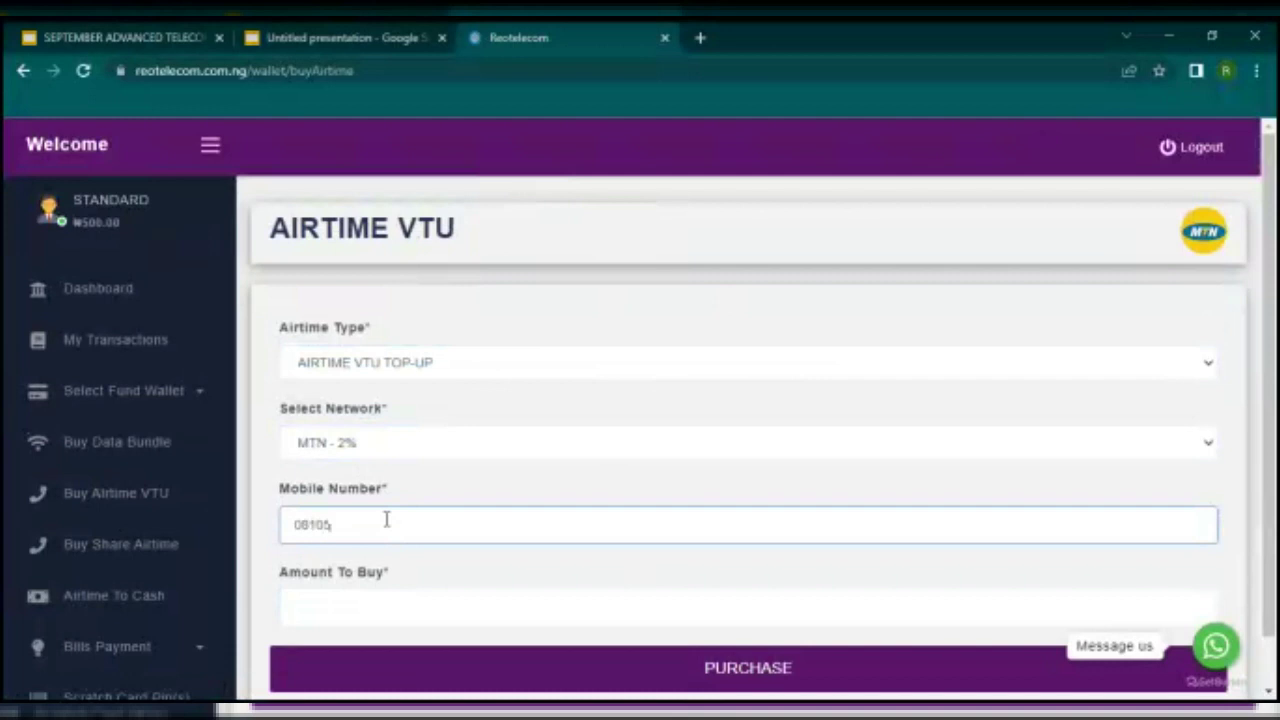
Step: Enter the mobile number and 100 as the amount to buy
click(383, 604)
text(100)
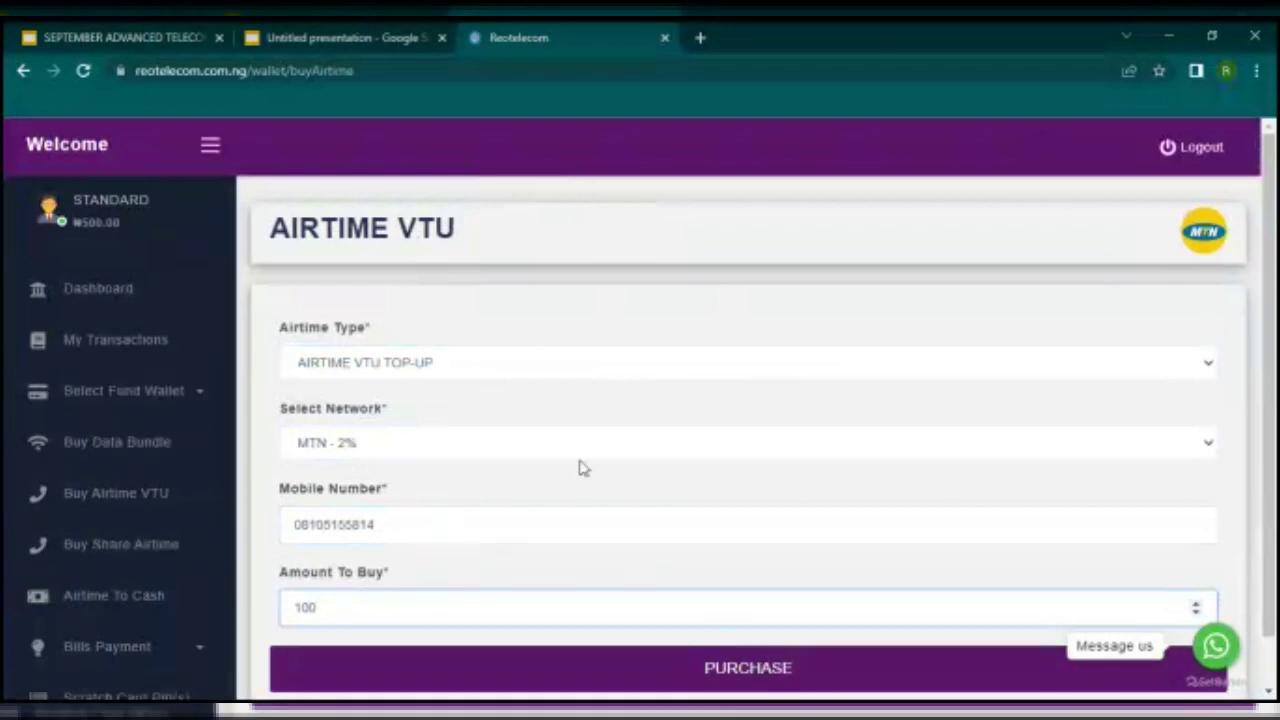
scroll(540, 463, down, 1)
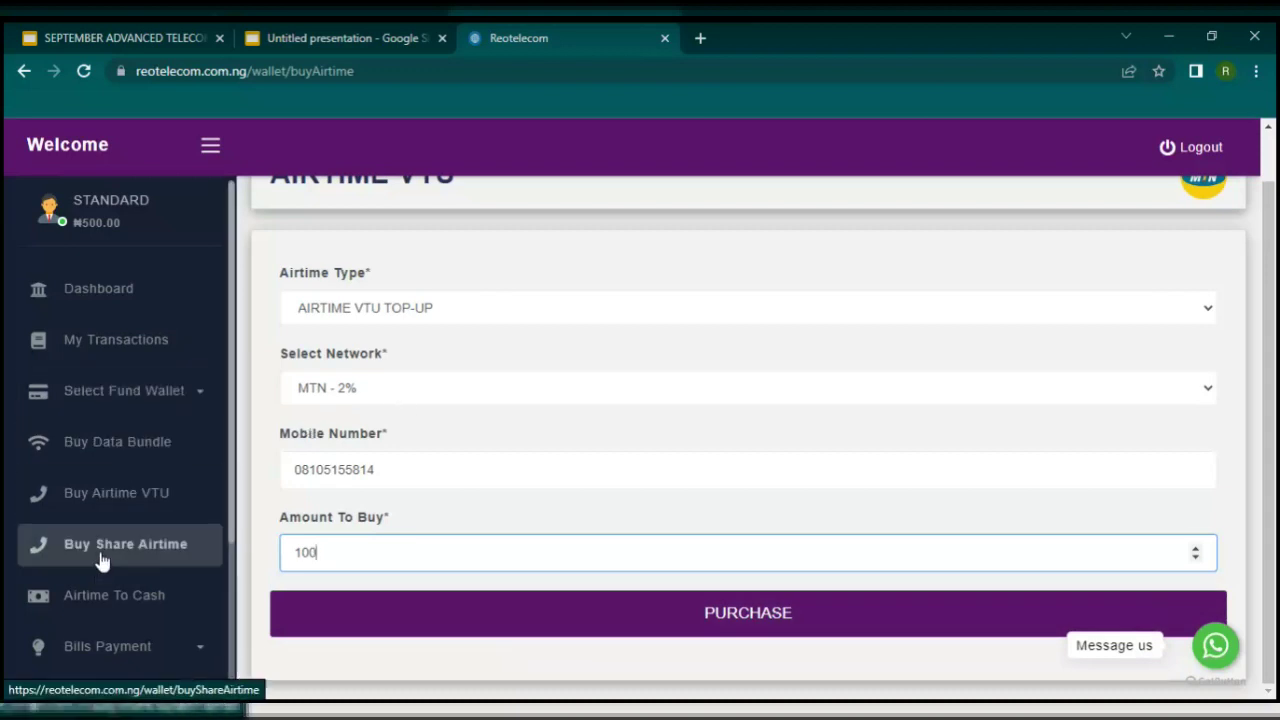
scroll(147, 508, down, 1)
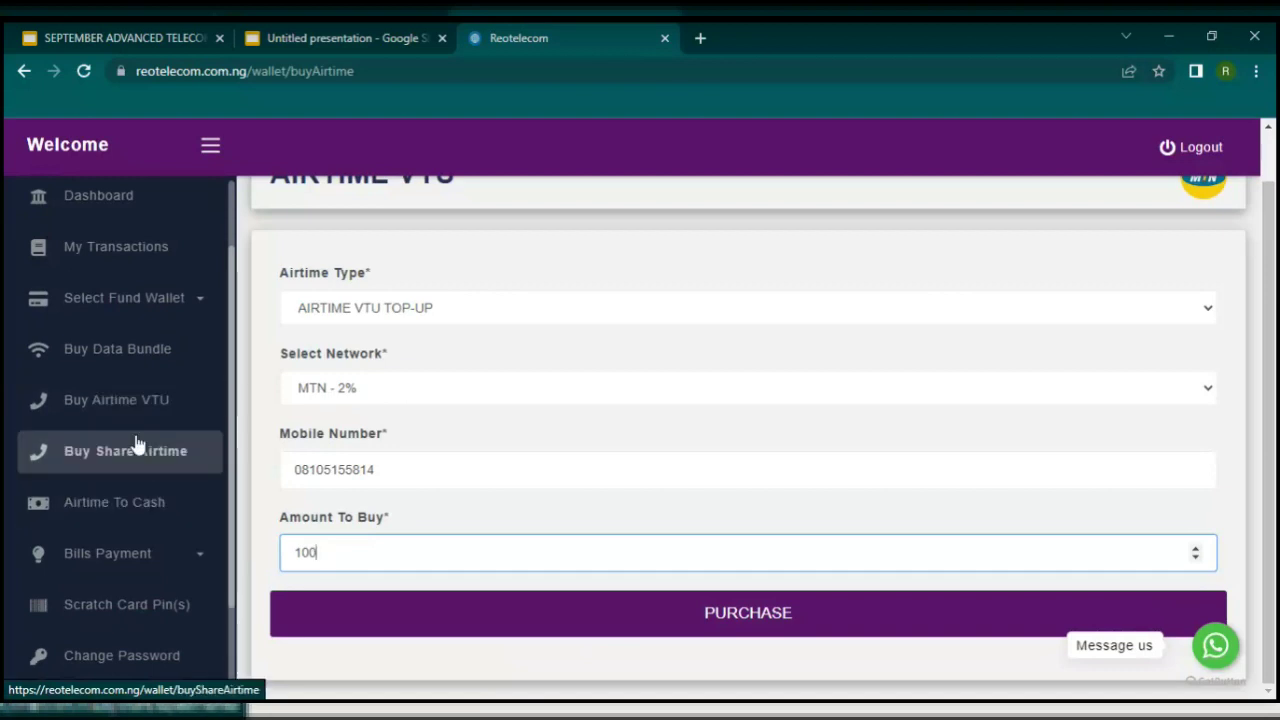
click(110, 522)
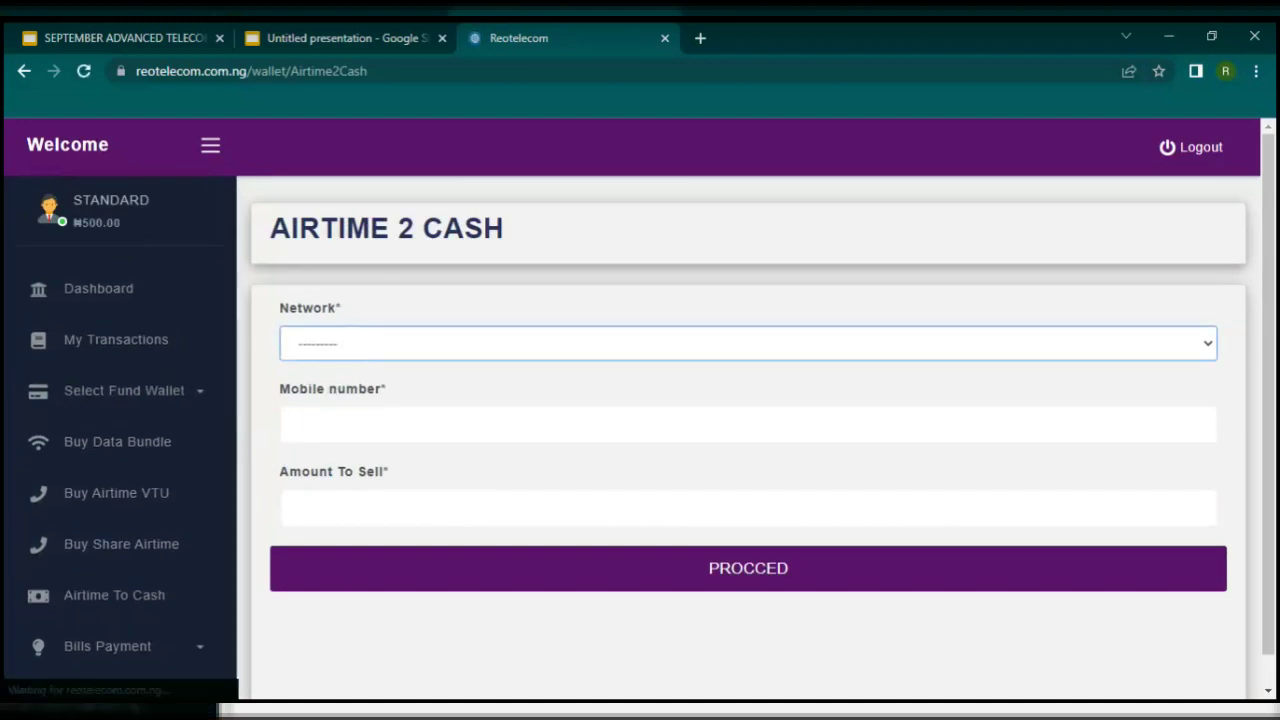
Step: Choose MTN, enter the mobile number and 10000 as the amount to sell
click(343, 397)
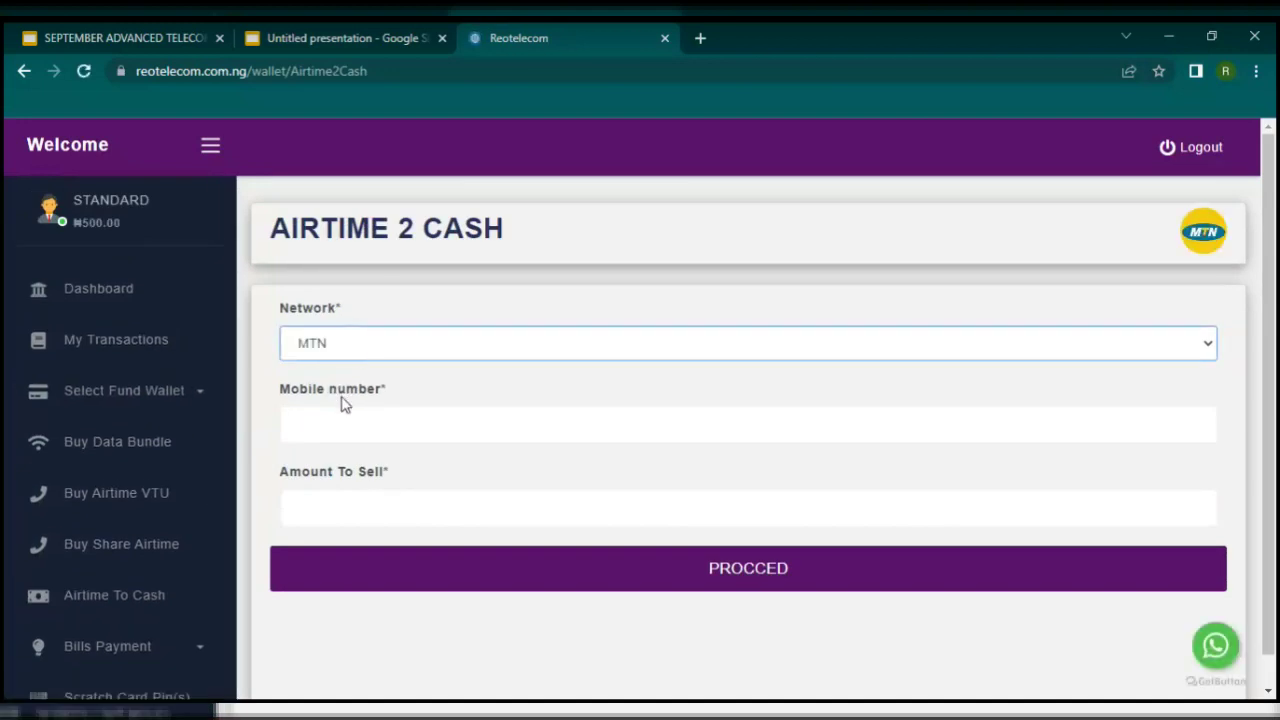
click(338, 412)
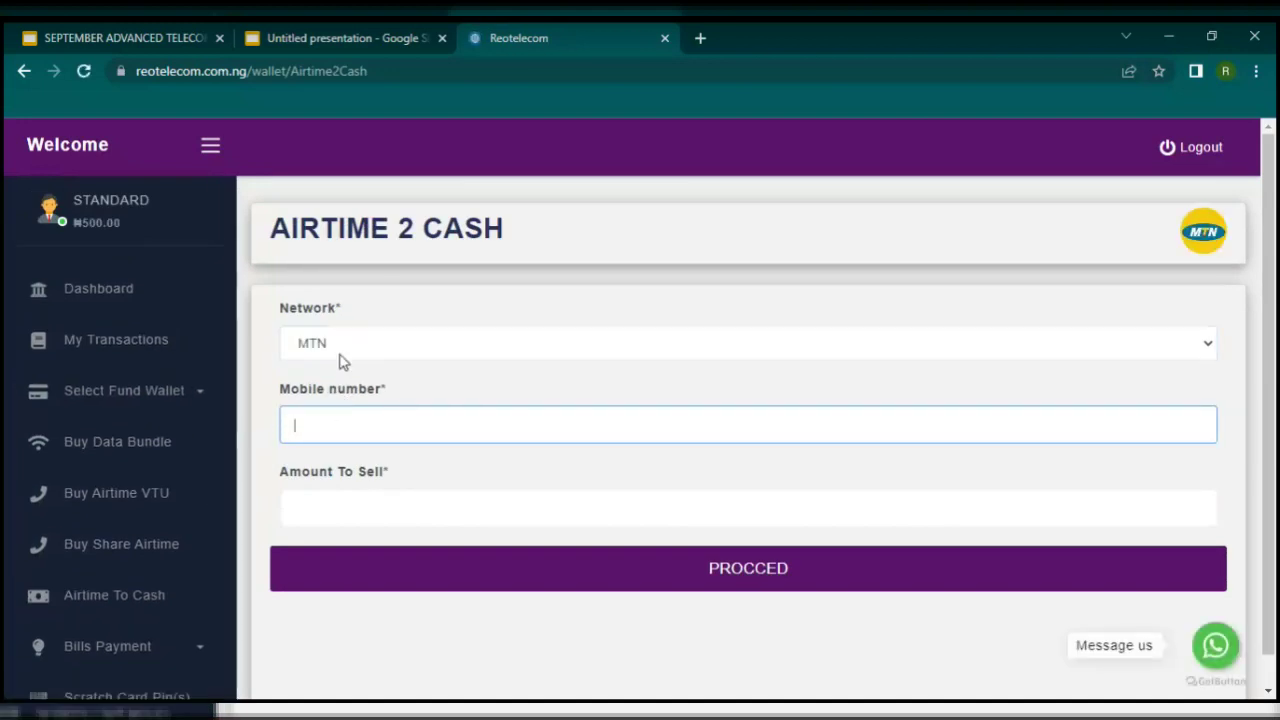
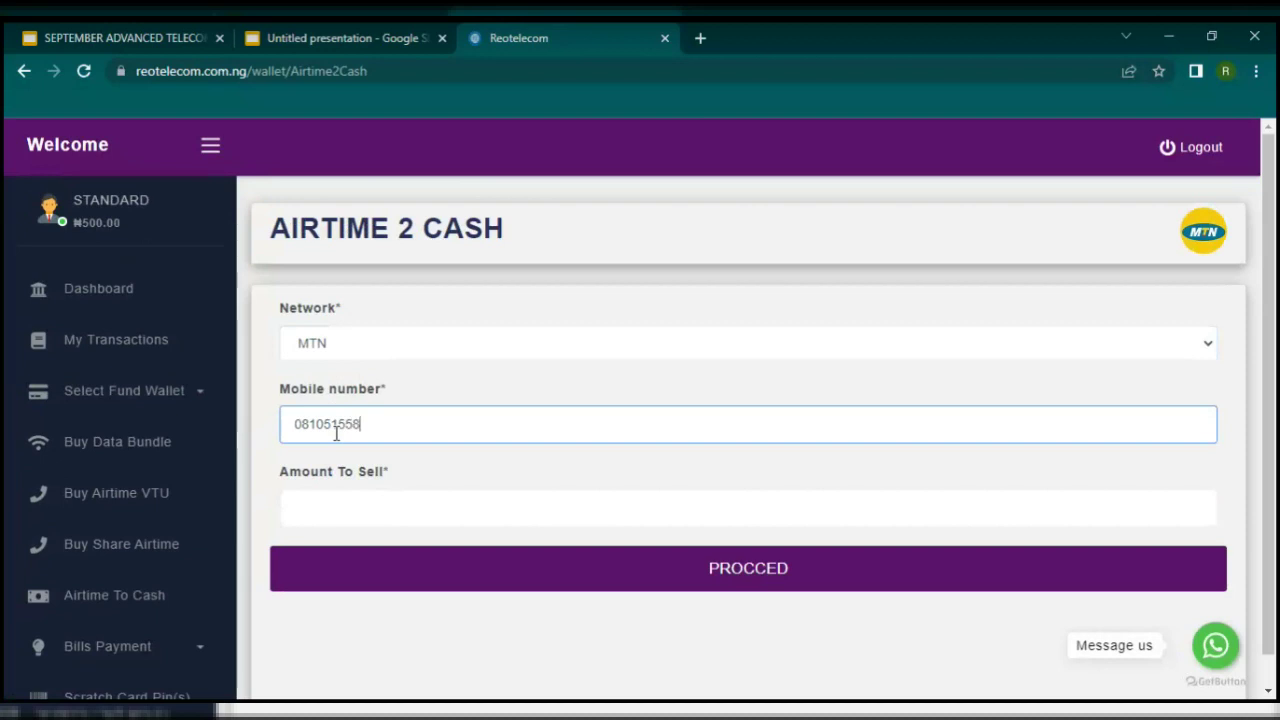
click(338, 492)
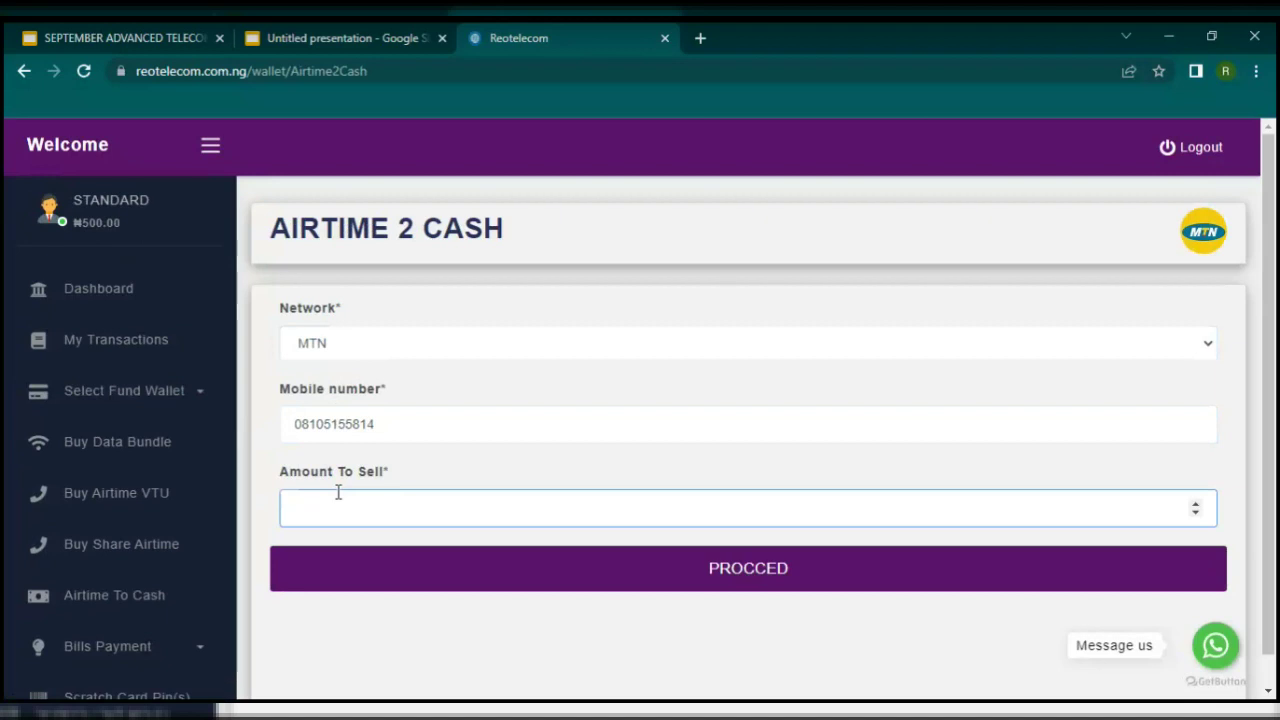
text(10000)
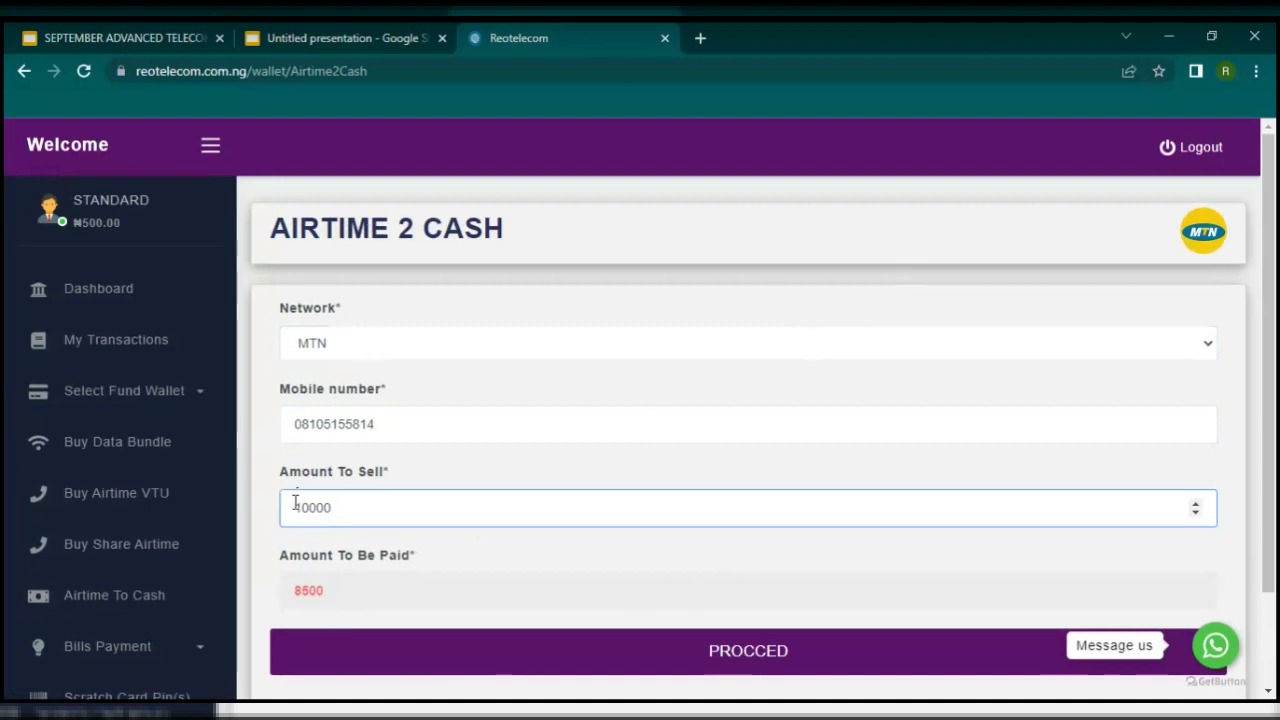
Step: Switch the network to GLO and retype the last zero so the 7200 payout recalculates
click(344, 356)
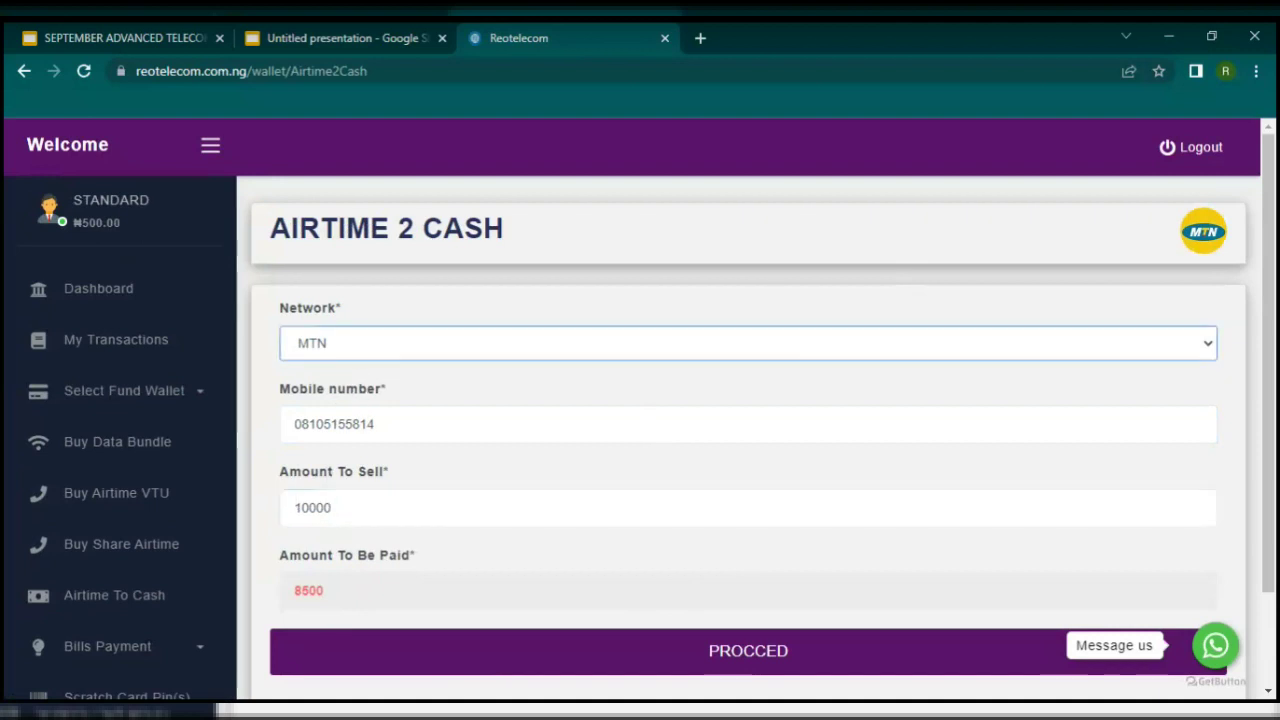
key(Down)
click(394, 507)
key(BackSpace)
text(0)
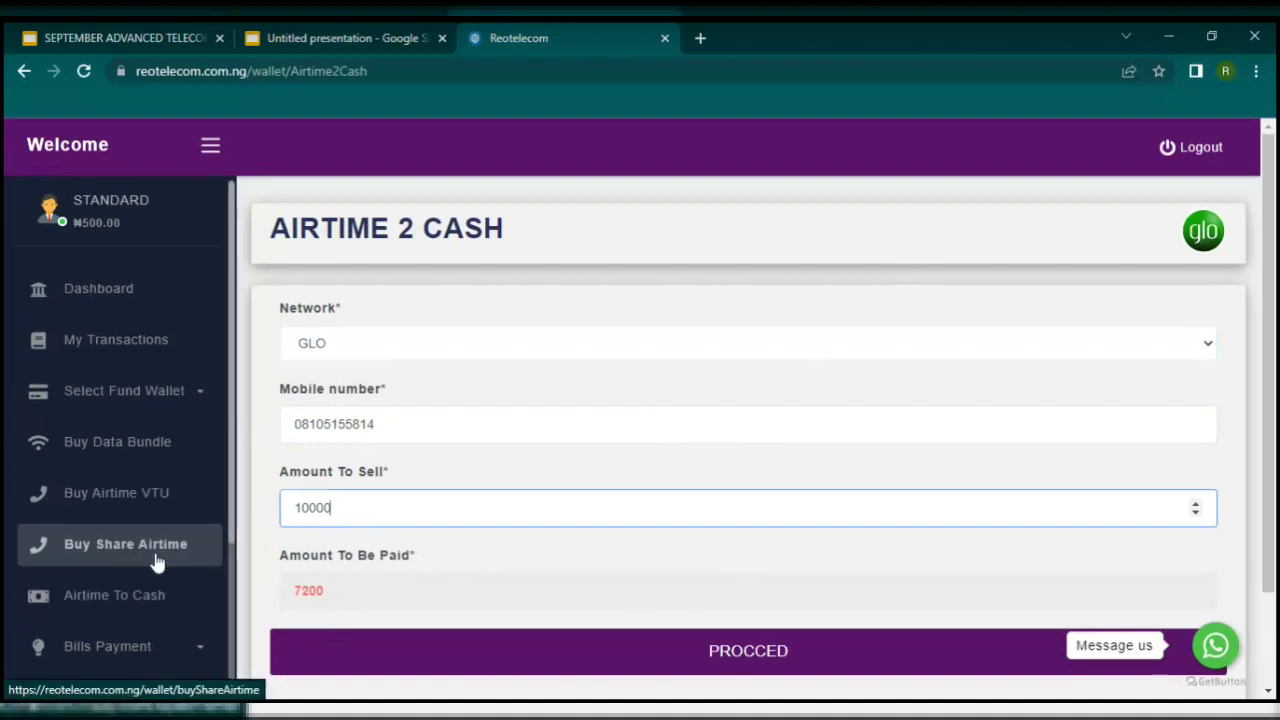
Step: Open the Buy Electric Token form under Bills Payment
click(138, 658)
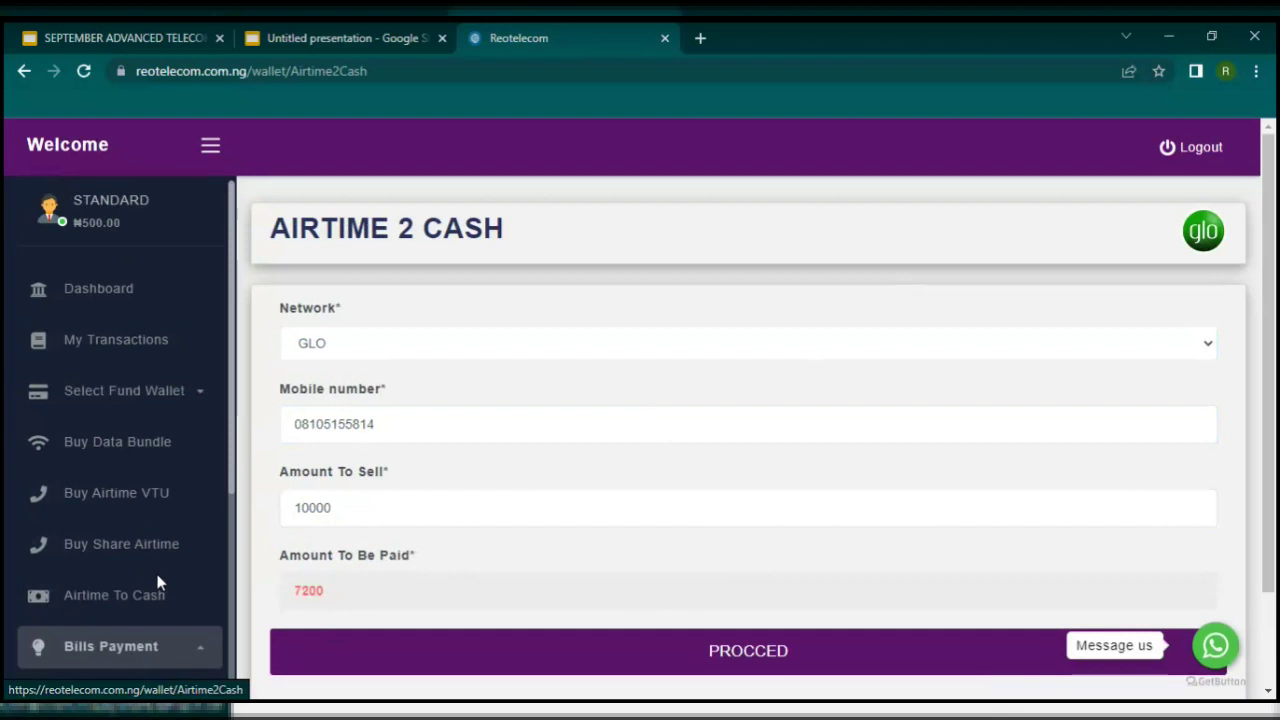
scroll(160, 583, down, 2)
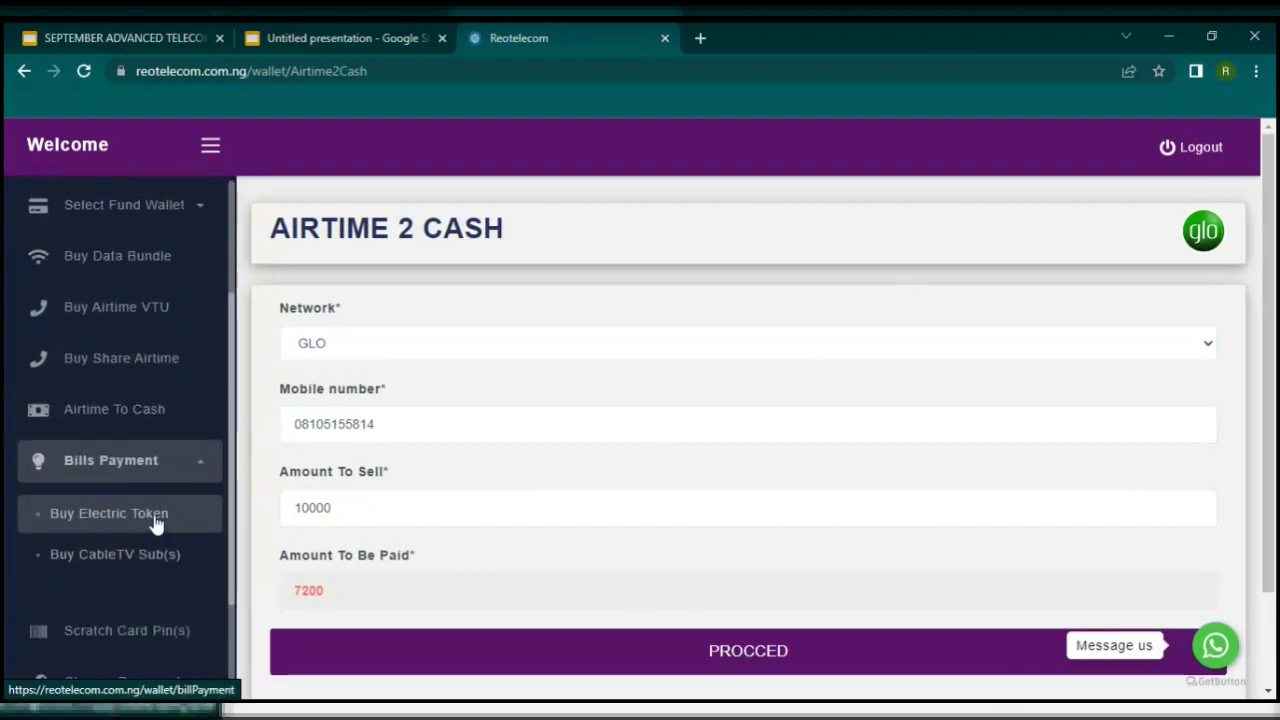
click(155, 518)
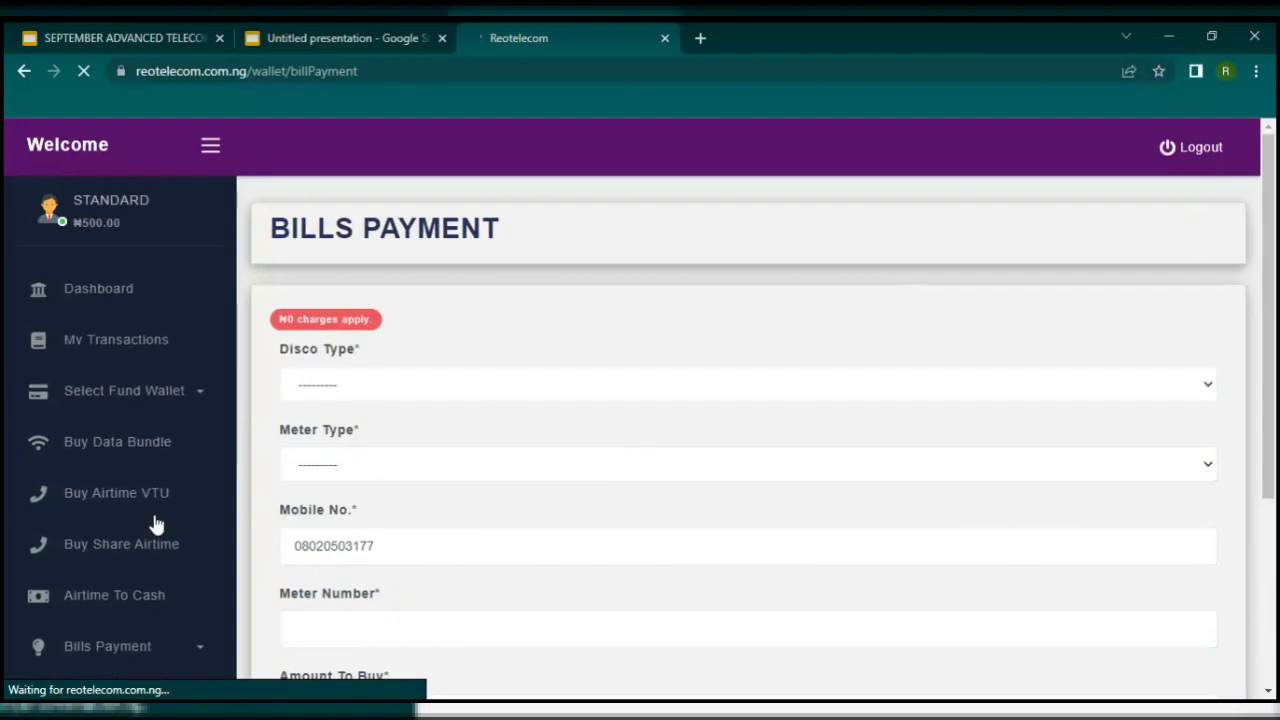
Step: Choose JOS ELECTRIC as the disco and PrePaid Meter as the meter type
click(470, 390)
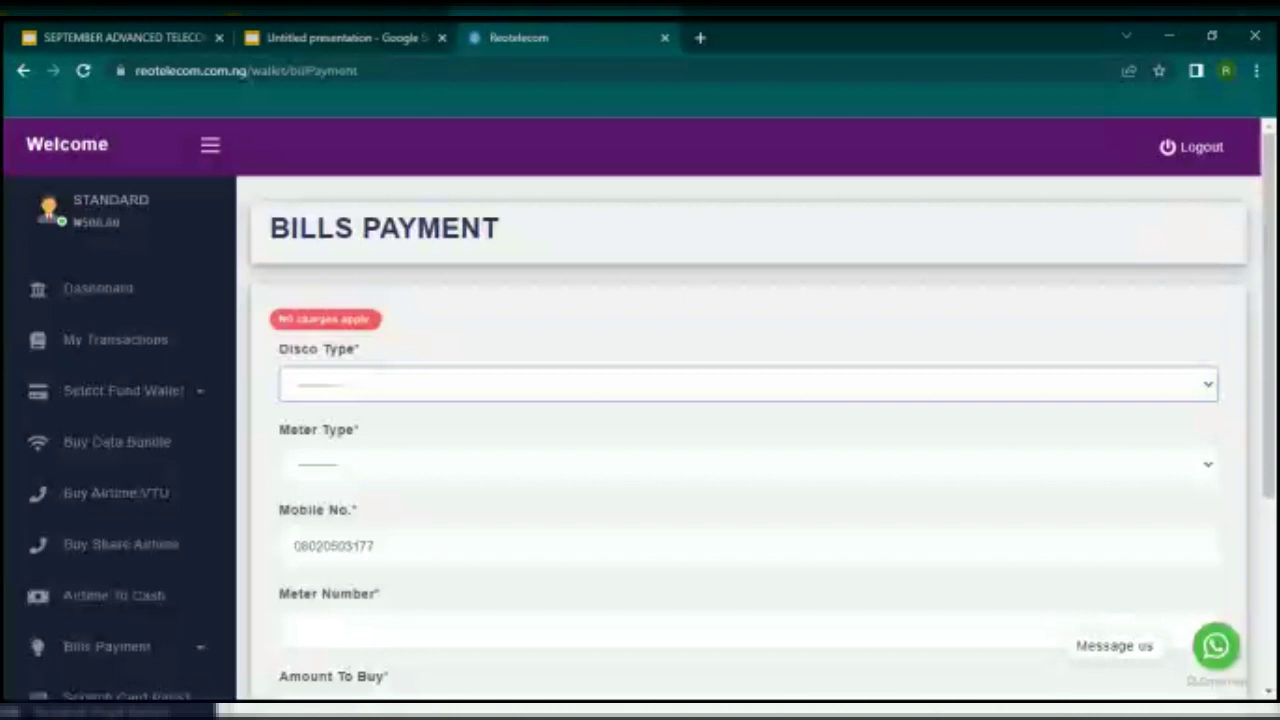
click(408, 488)
click(467, 471)
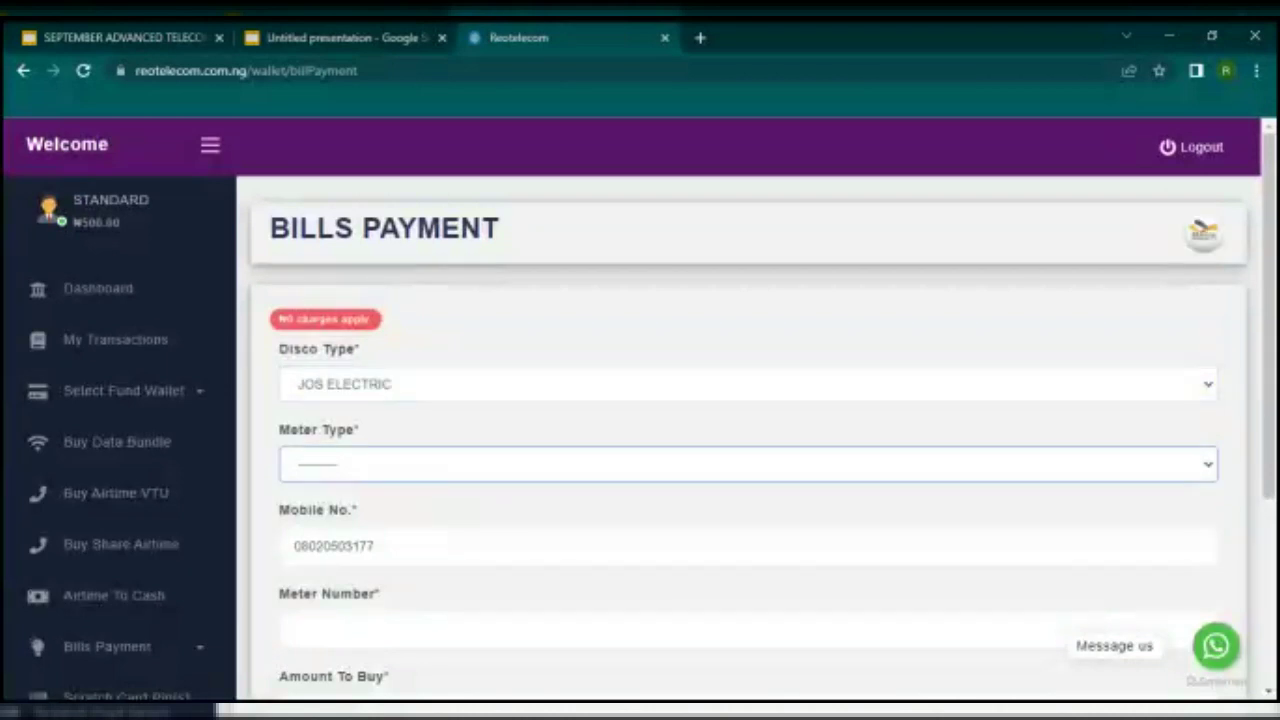
click(389, 505)
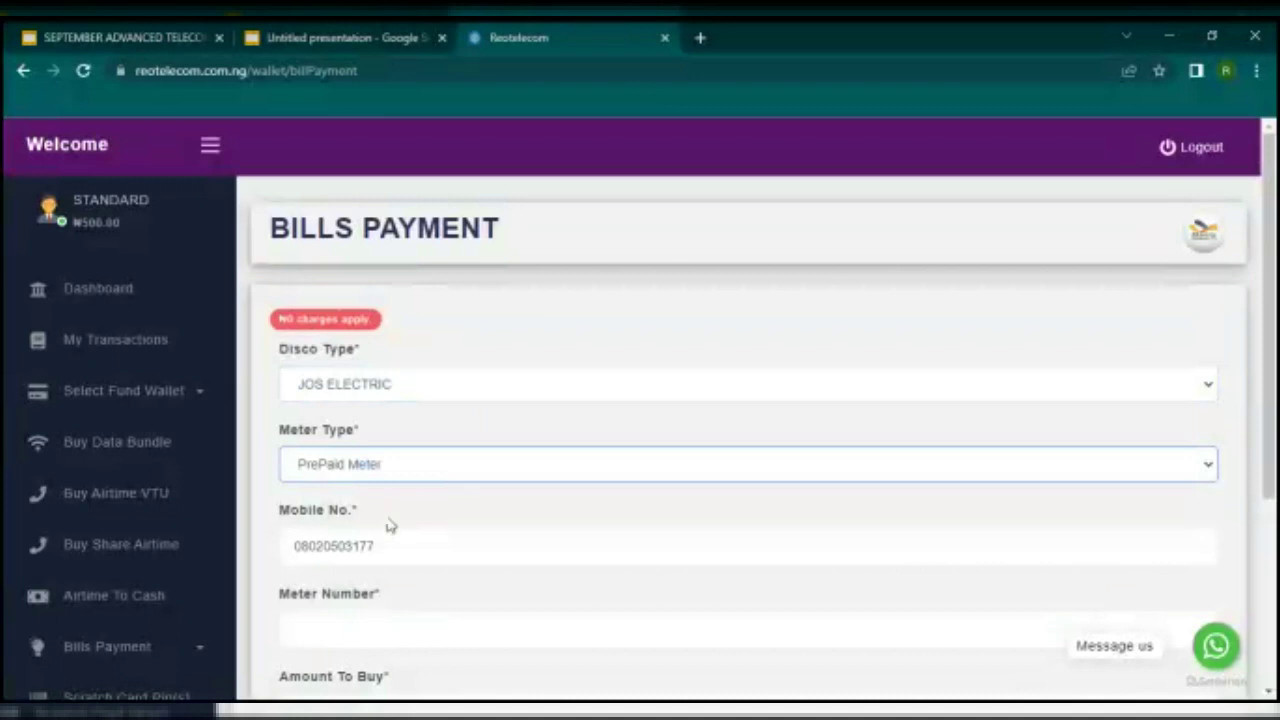
Step: Enter the meter number, correcting its mistyped digits
scroll(389, 597, down, 1)
click(377, 531)
text(01900)
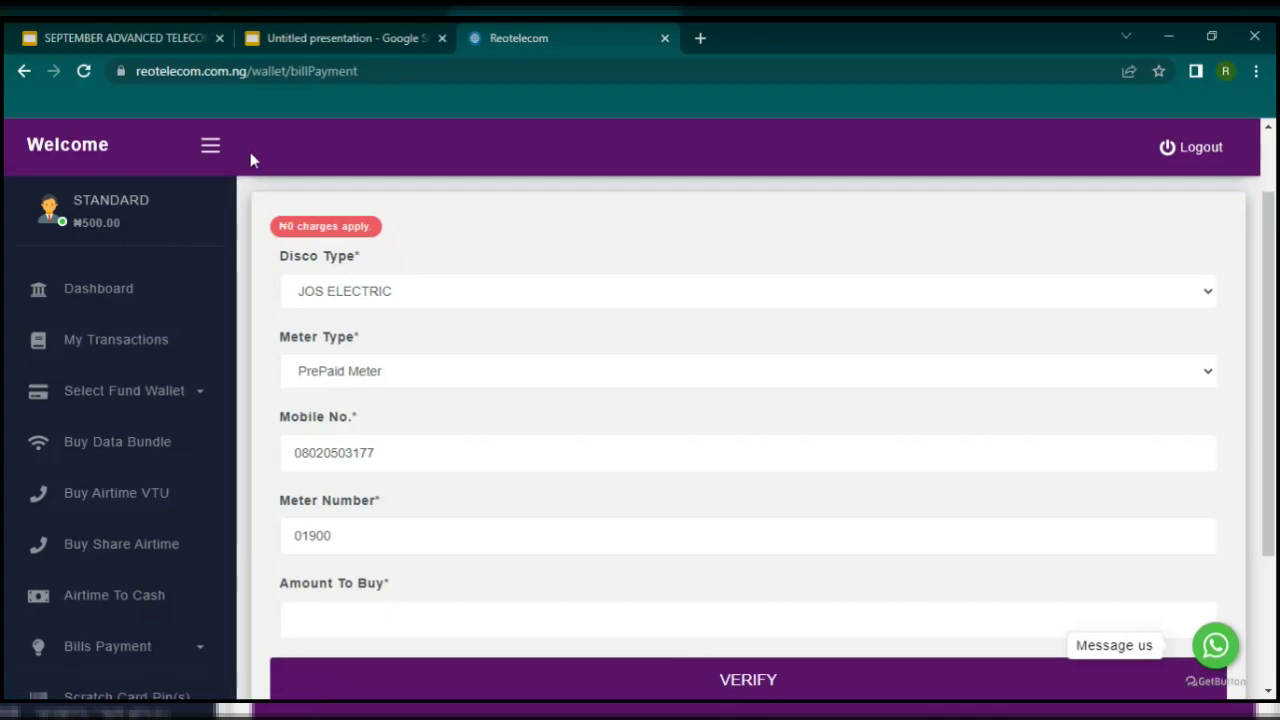
click(327, 533)
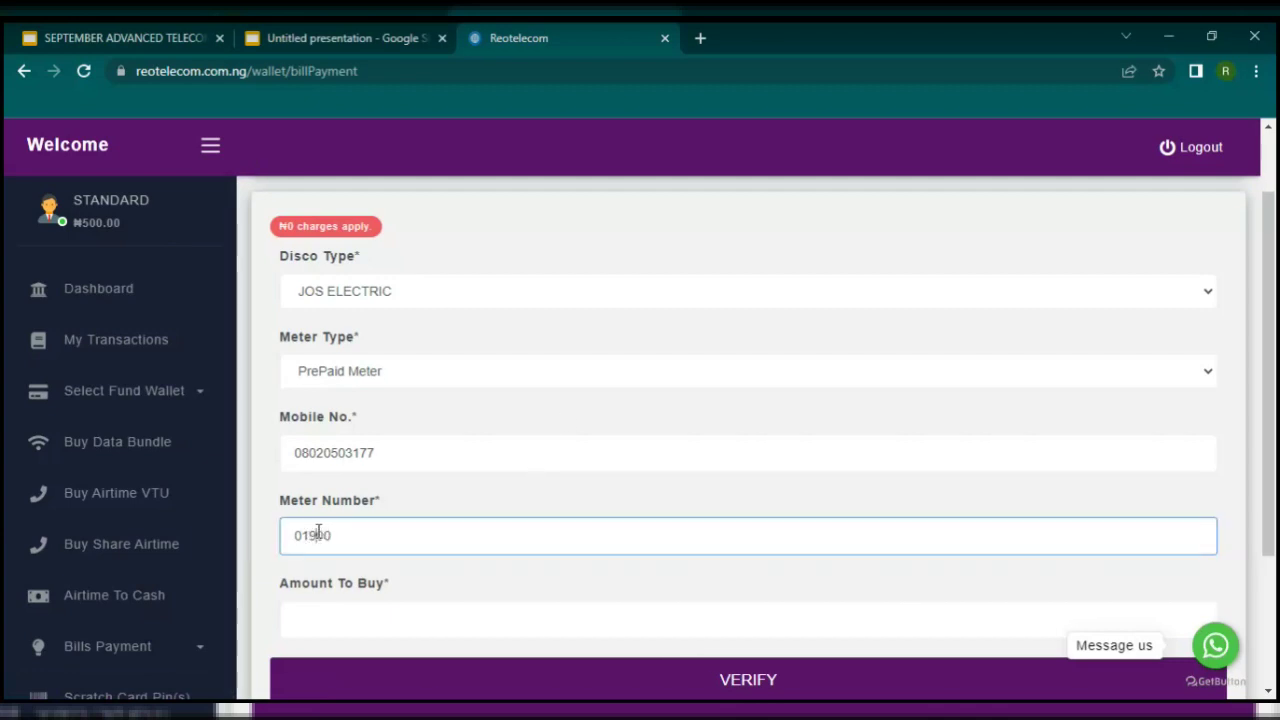
key(BackSpace)
key(BackSpace)
key(BackSpace)
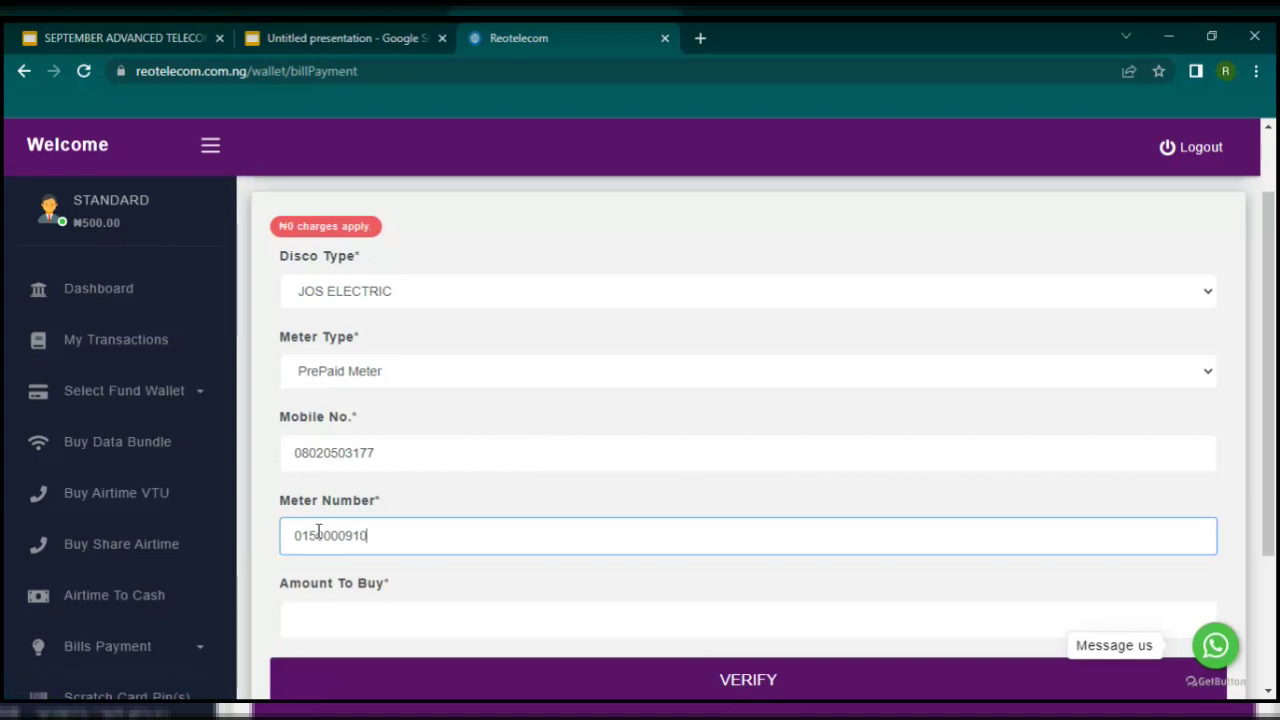
Step: Enter 1000 as the amount to buy
scroll(386, 526, down, 1)
click(381, 528)
text(1000)
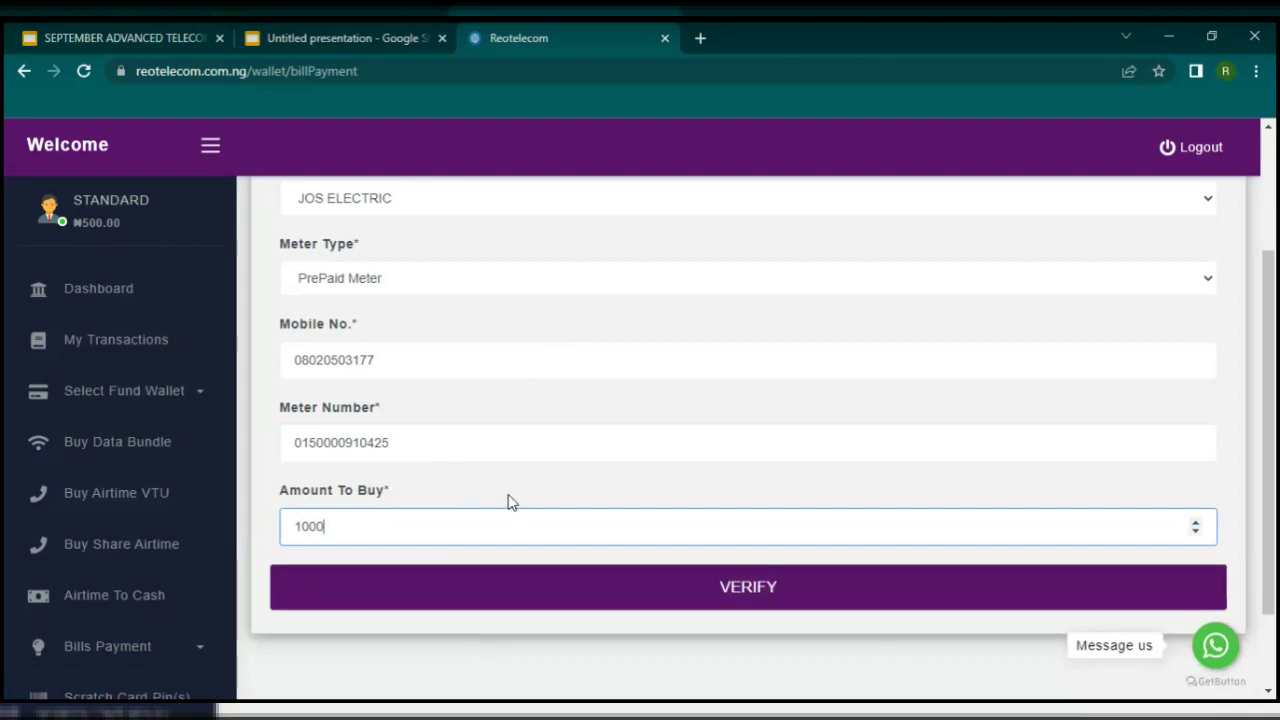
Step: Verify the meter, then submit and confirm the 1000 token purchase, which fails for insufficient balance
click(613, 585)
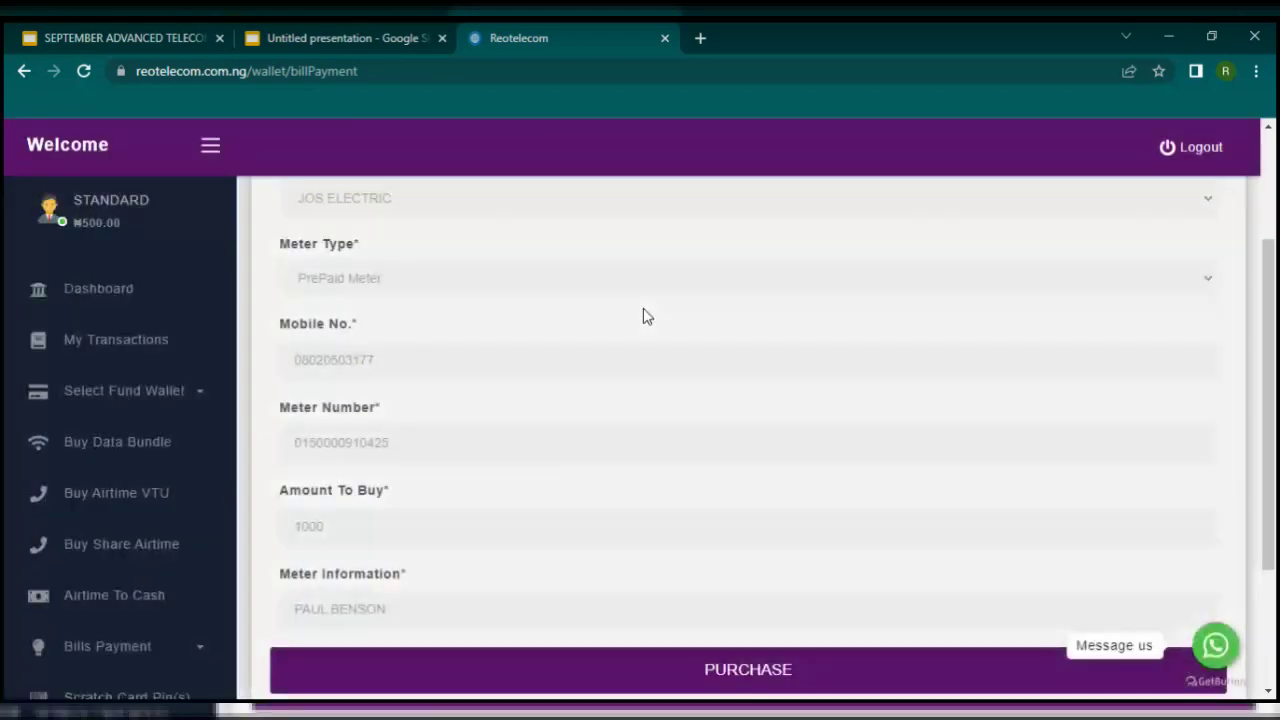
scroll(500, 580, down, 2)
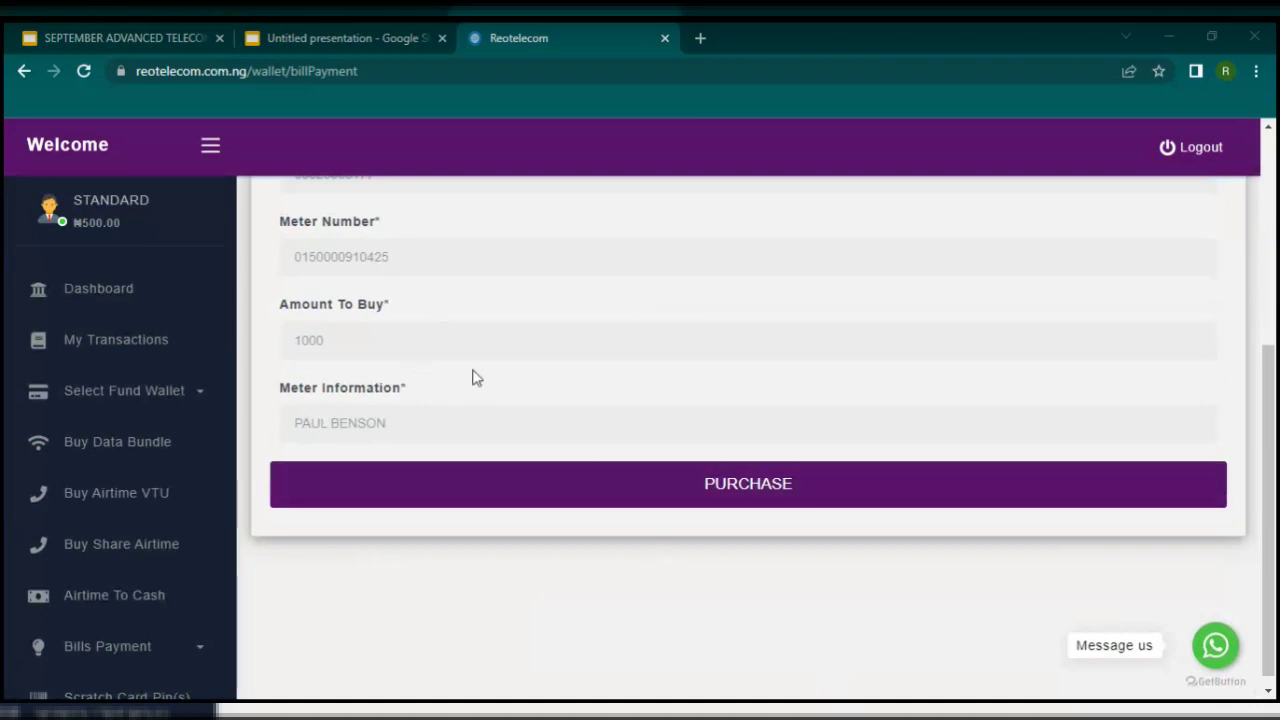
click(665, 500)
click(678, 516)
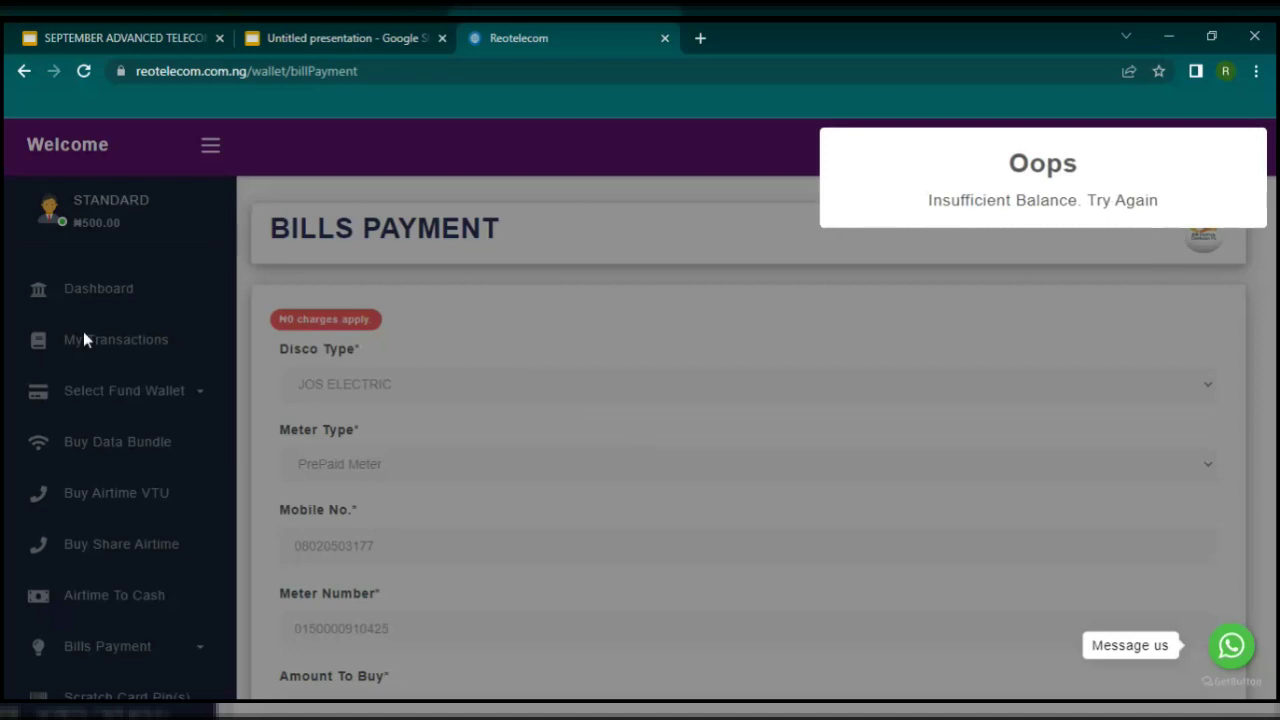
scroll(446, 377, down, 3)
scroll(450, 303, up, 1)
scroll(450, 303, up, 2)
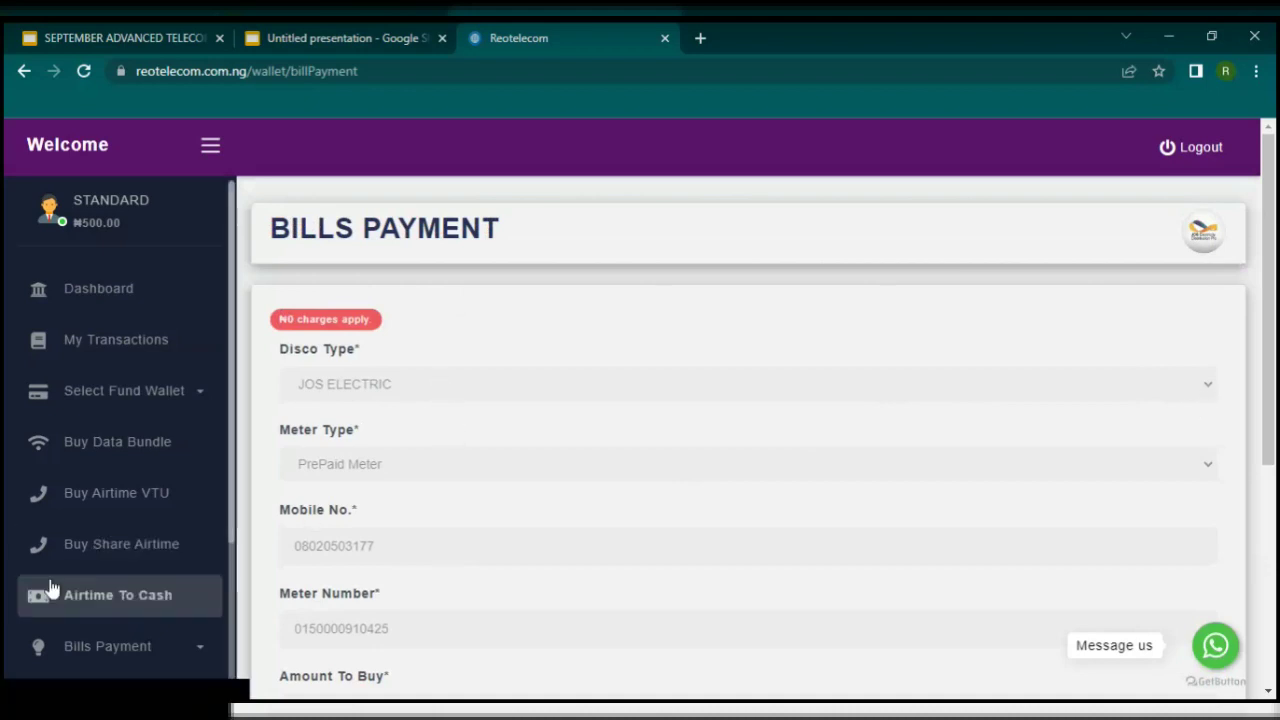
scroll(60, 580, down, 2)
Step: Expand Bills Payment in the sidebar and load the Buy CableTV Sub(s) form
scroll(74, 578, down, 2)
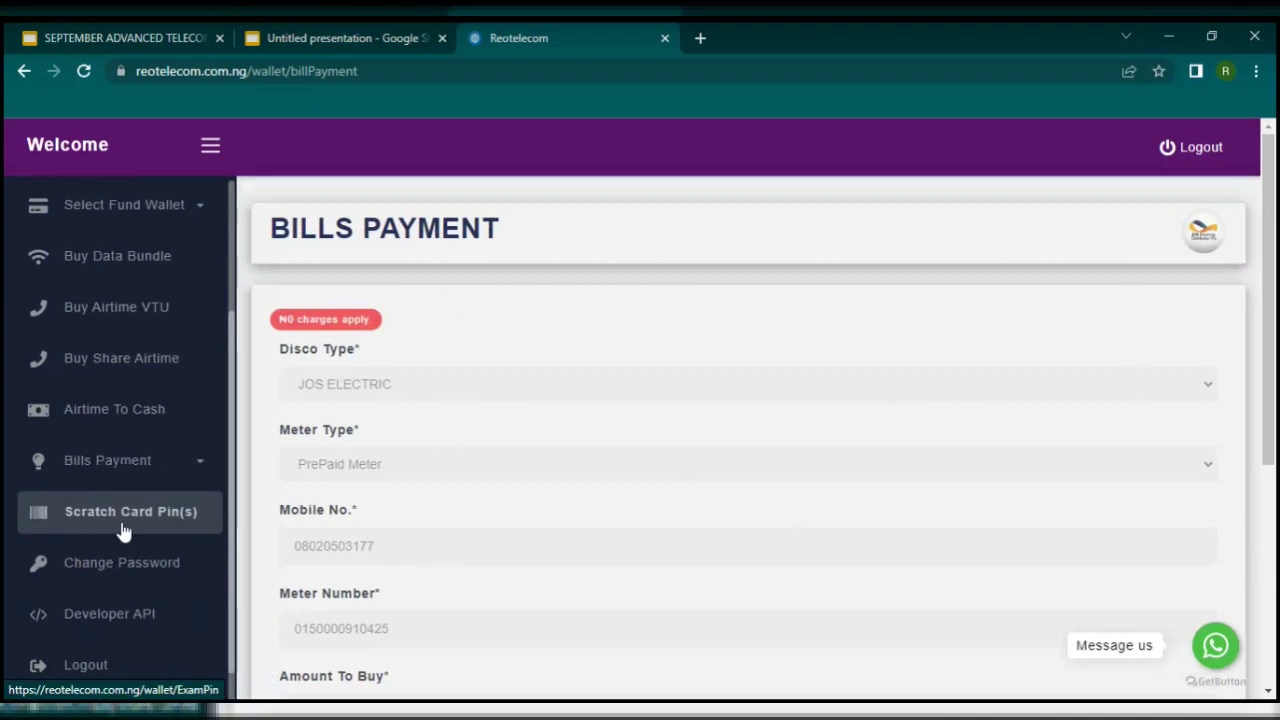
click(171, 479)
click(157, 558)
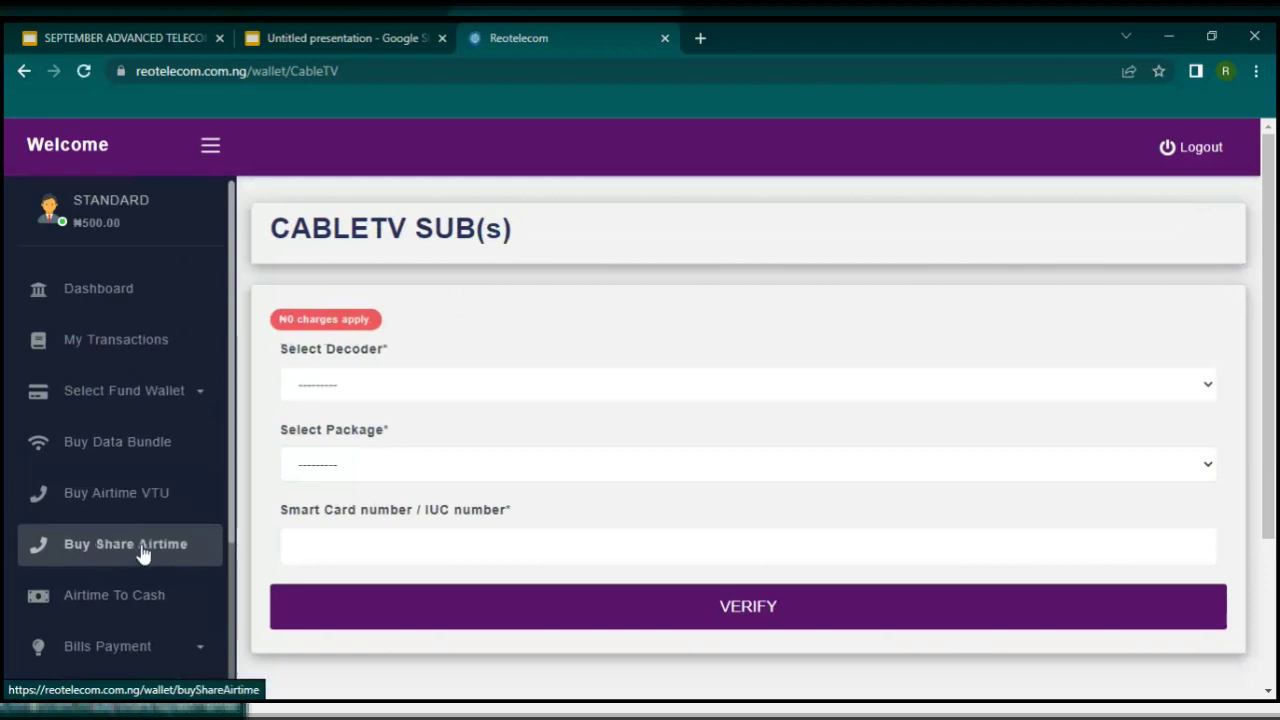
click(117, 648)
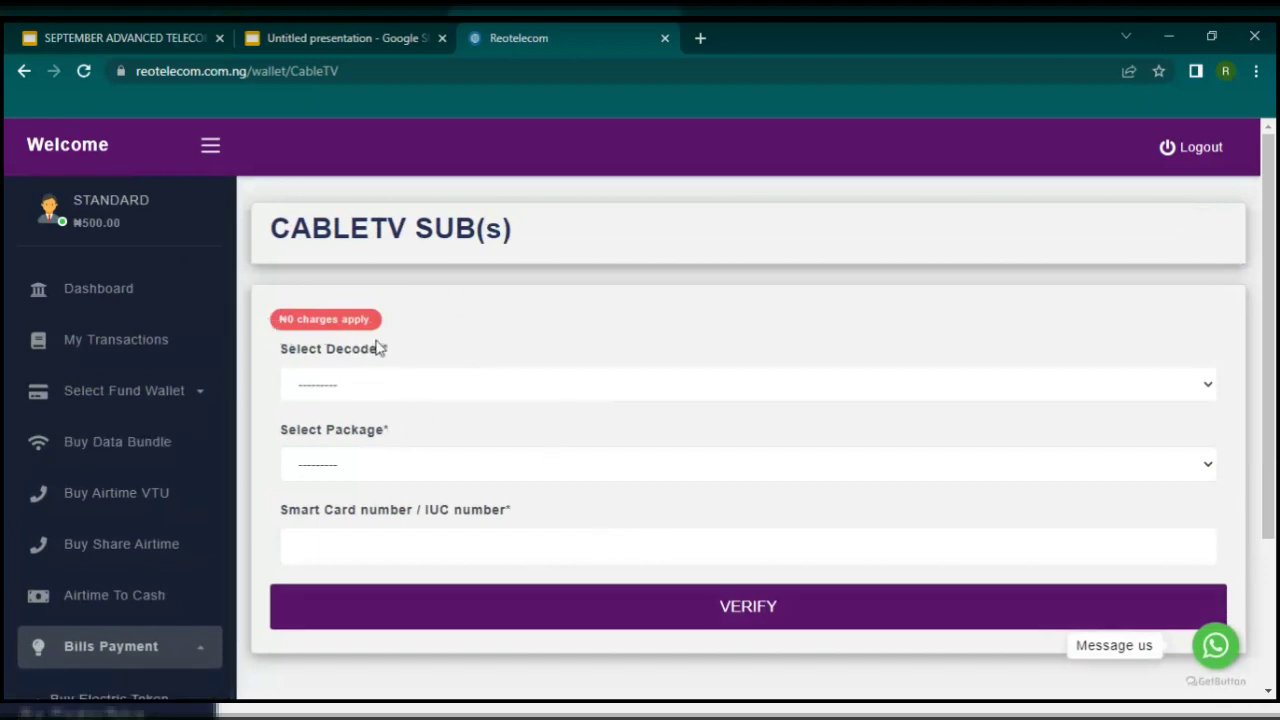
scroll(99, 664, down, 1)
scroll(99, 664, down, 2)
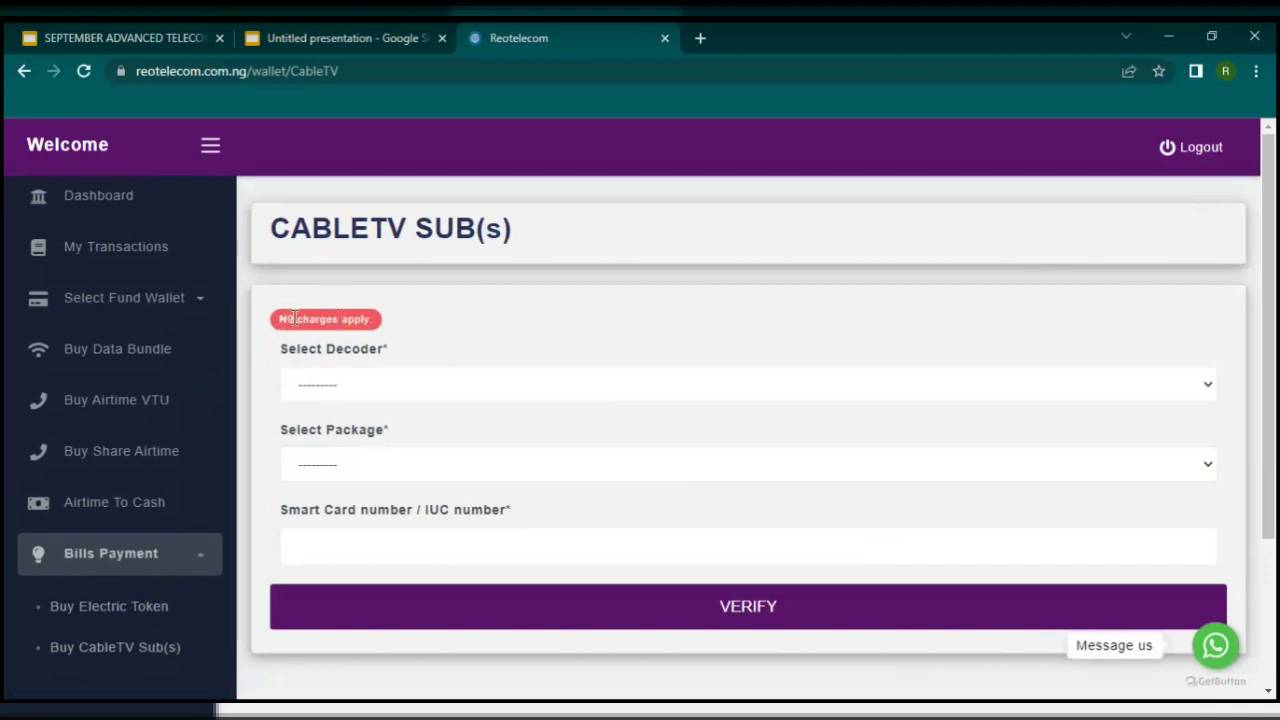
click(94, 660)
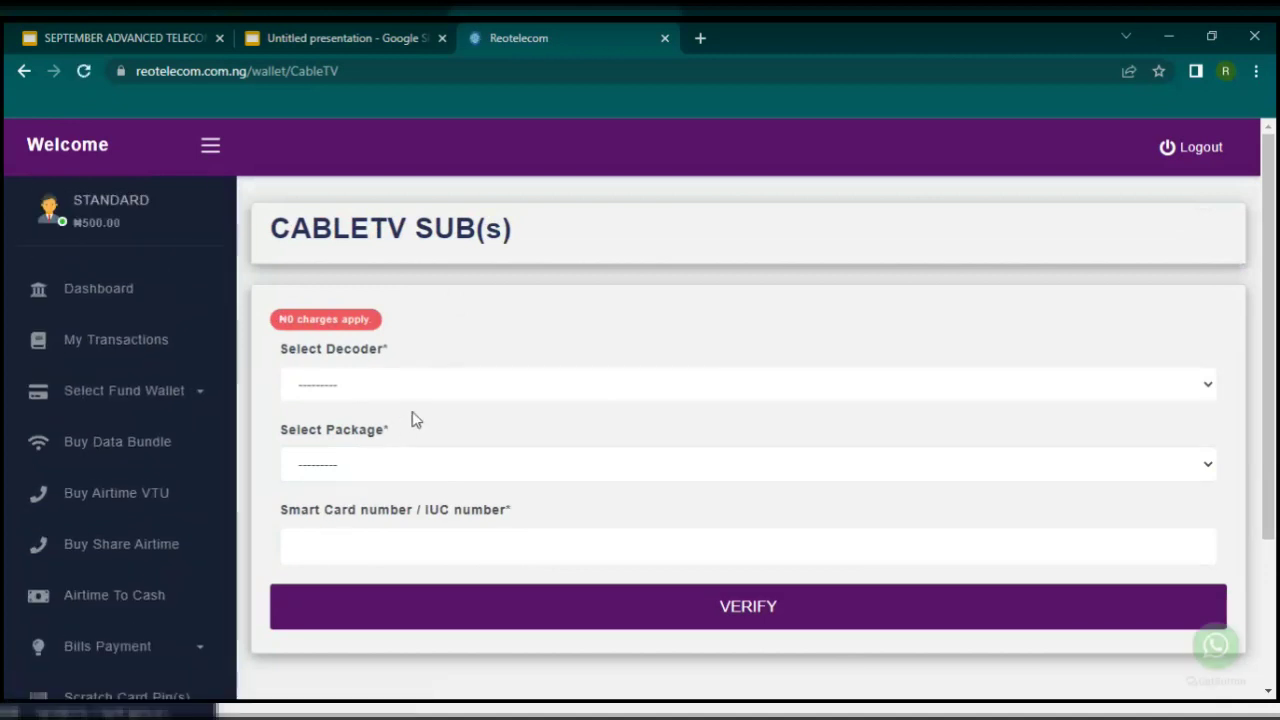
Step: Choose GOTV with the Gotv Supa=₦5500 package, enter the smart card number and verify
click(429, 372)
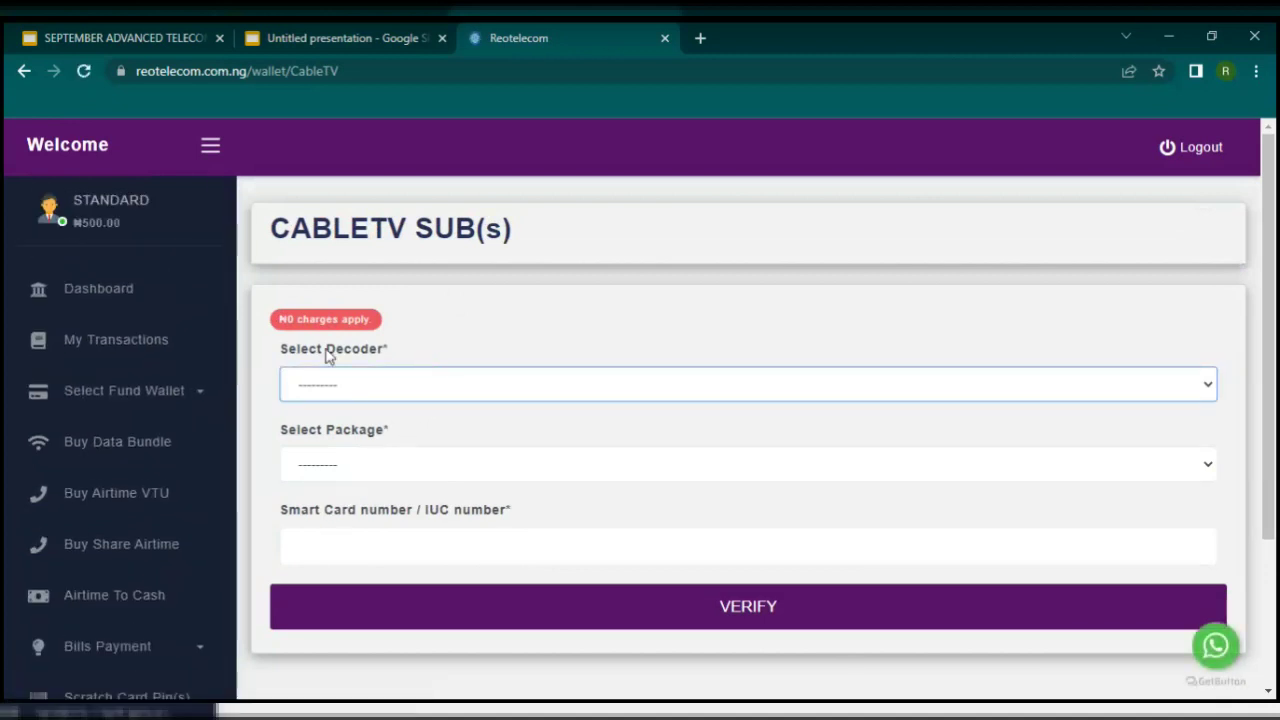
scroll(100, 620, down, 2)
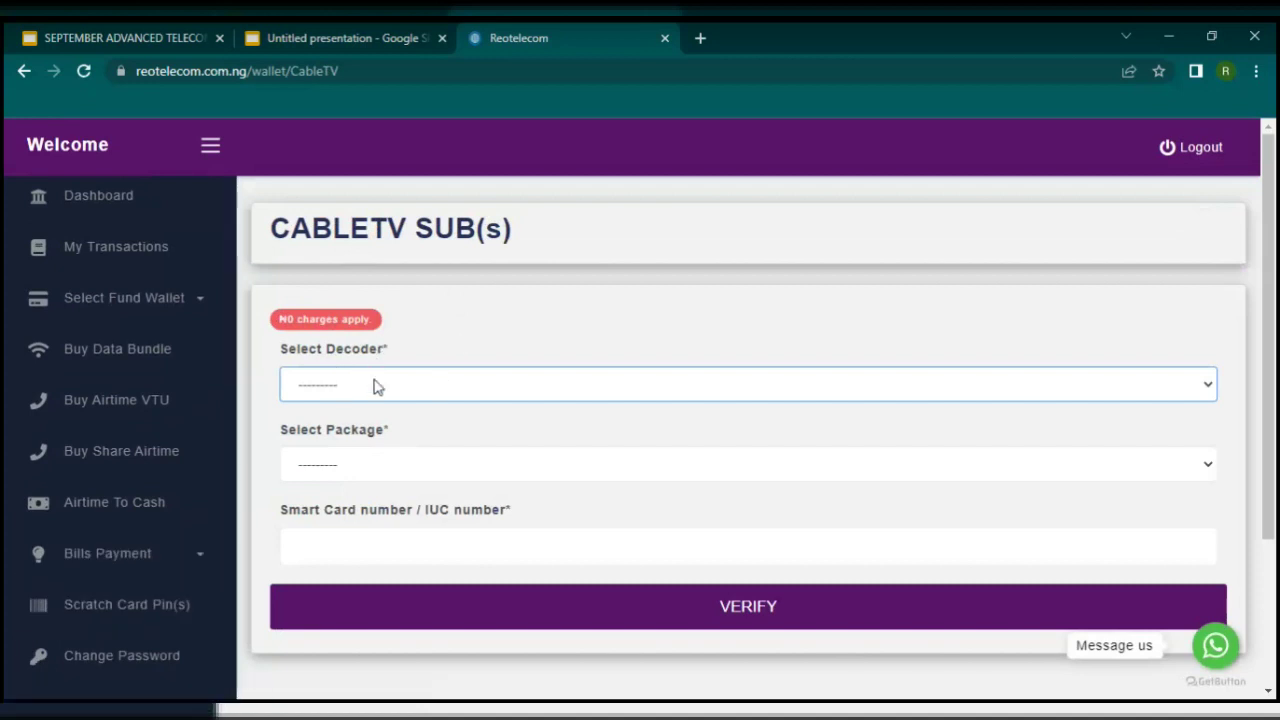
key(g)
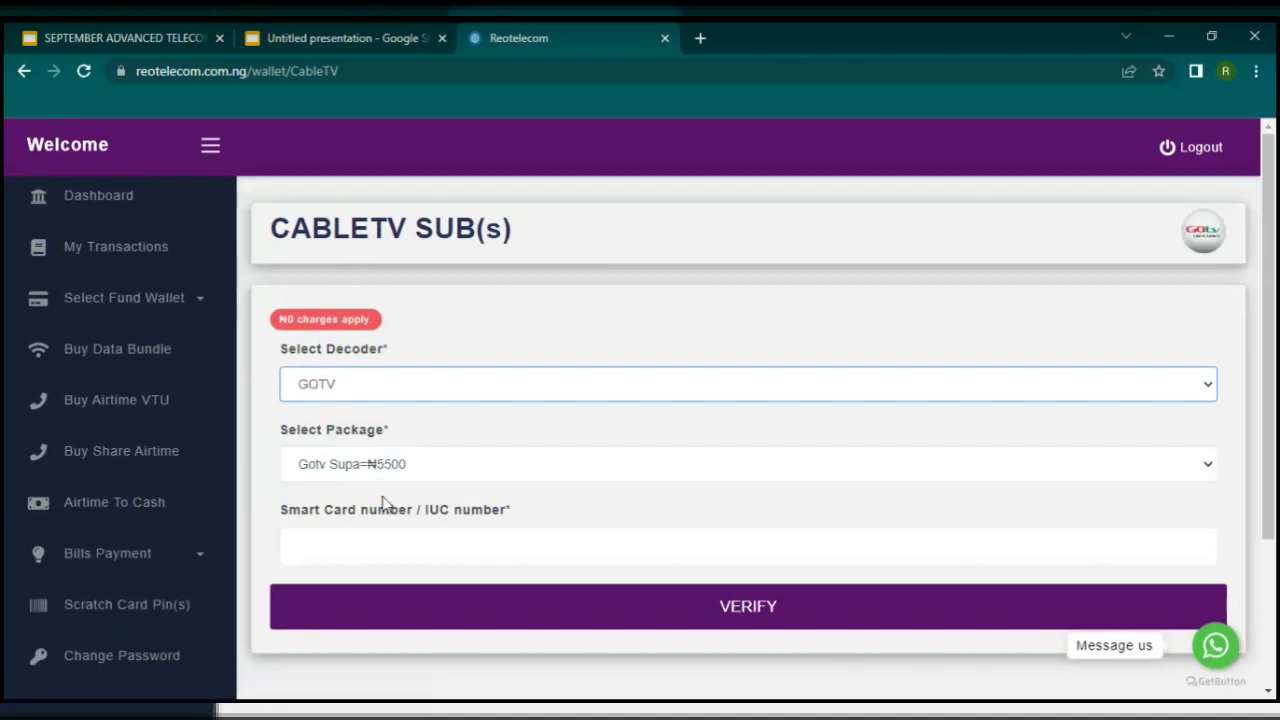
click(396, 538)
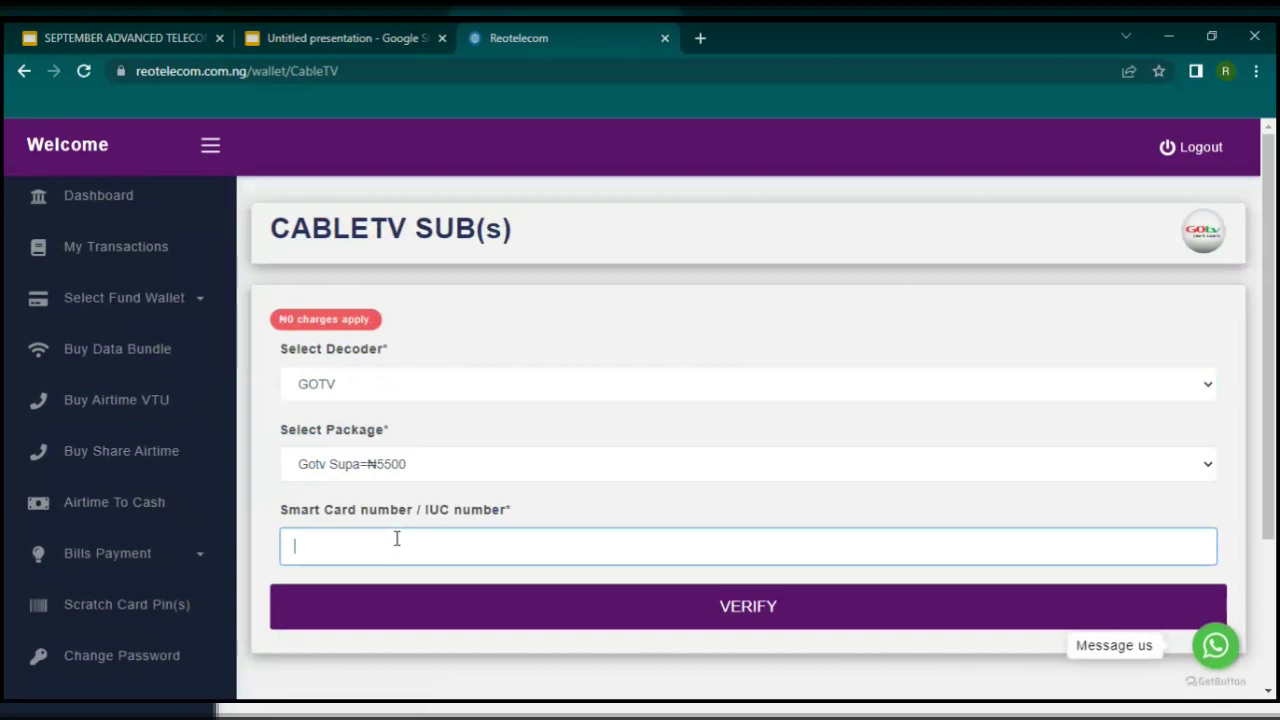
click(442, 390)
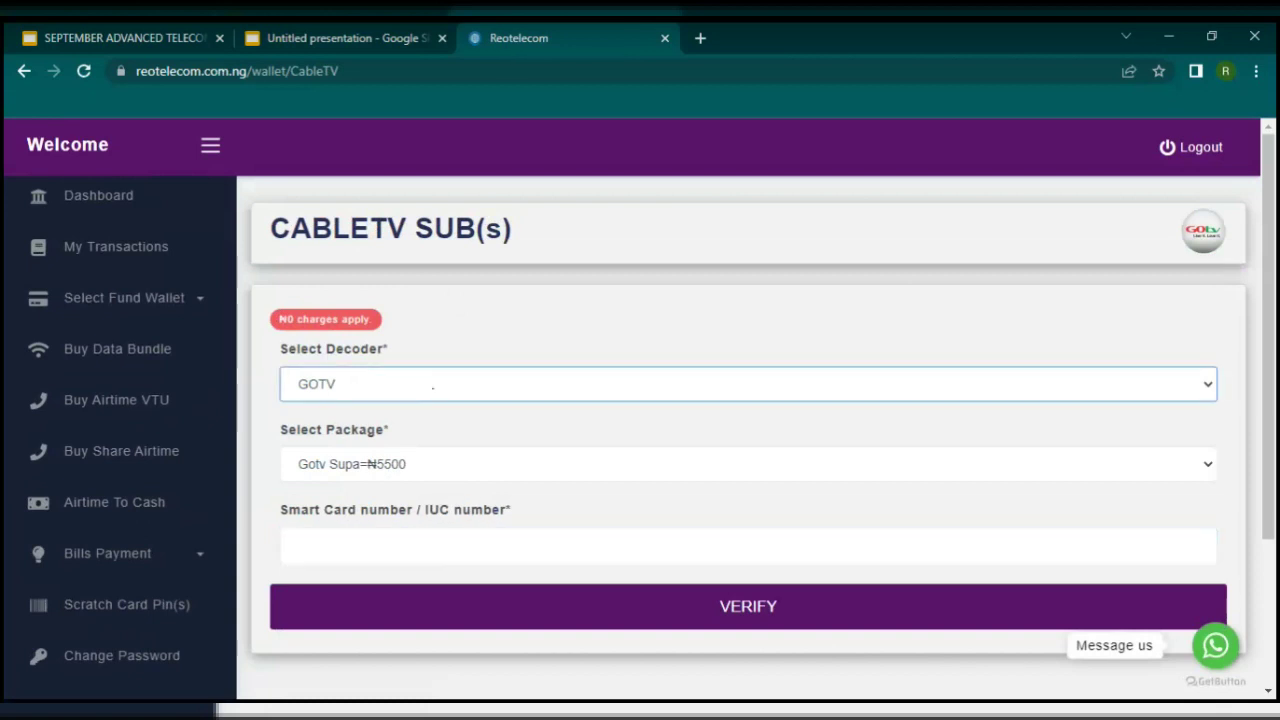
click(468, 550)
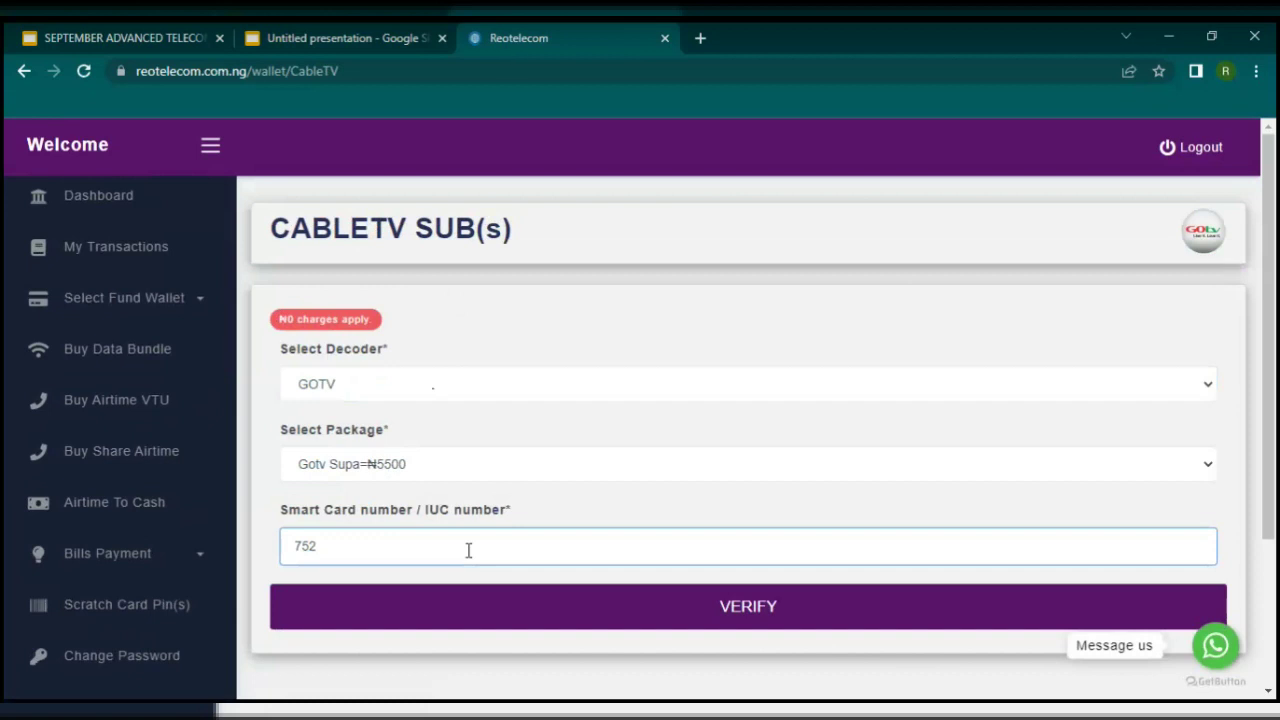
click(752, 612)
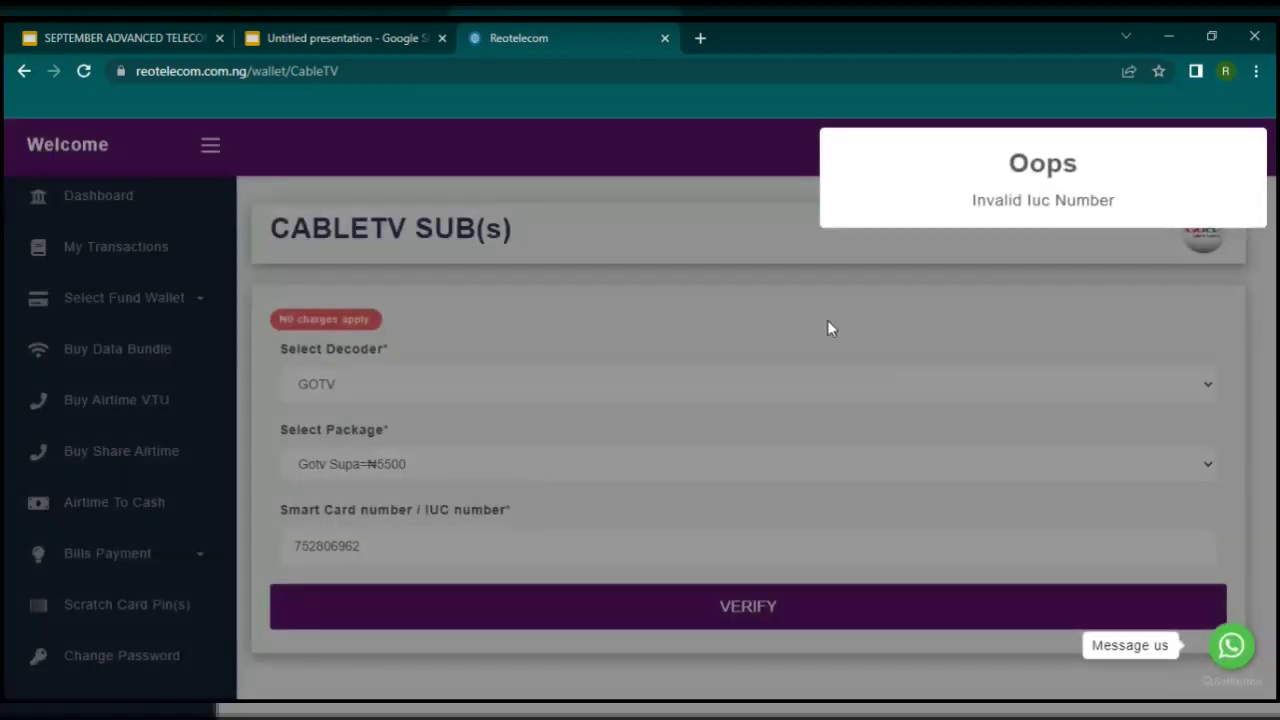
Step: Dismiss the Invalid Iuc Number error, insert the missing digit in the card number, and re-verify
click(396, 538)
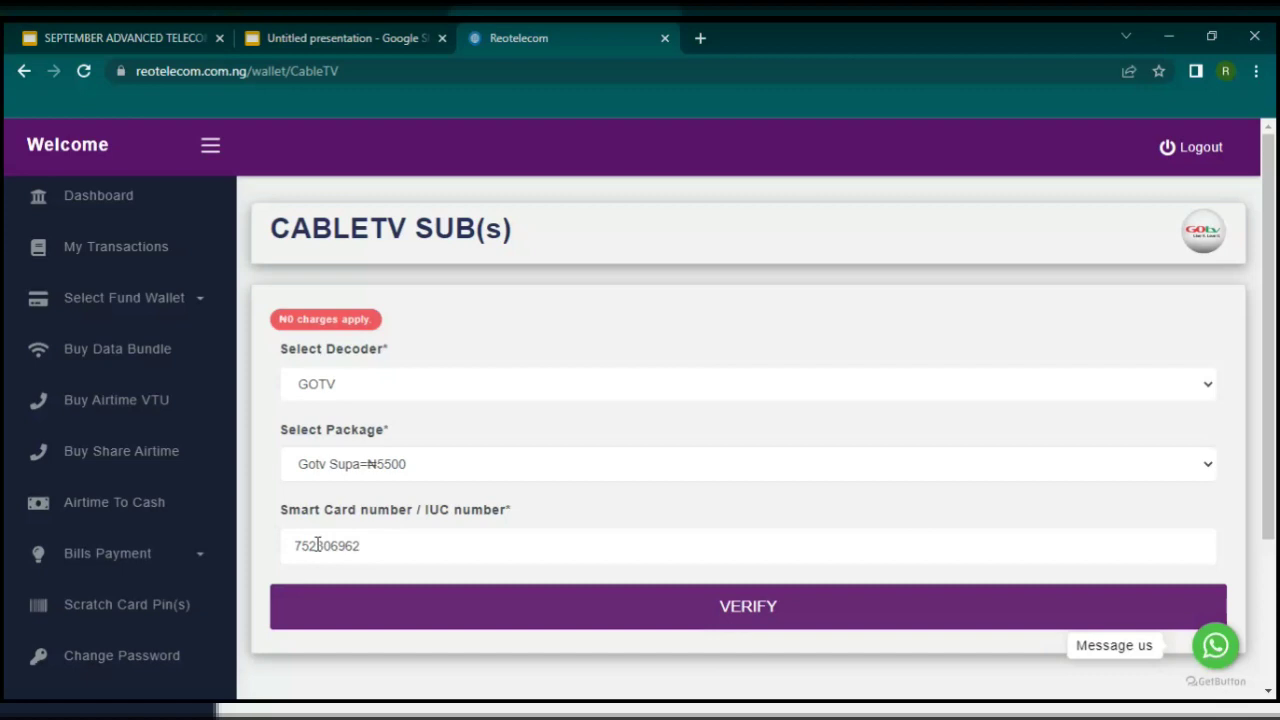
click(324, 545)
text(0)
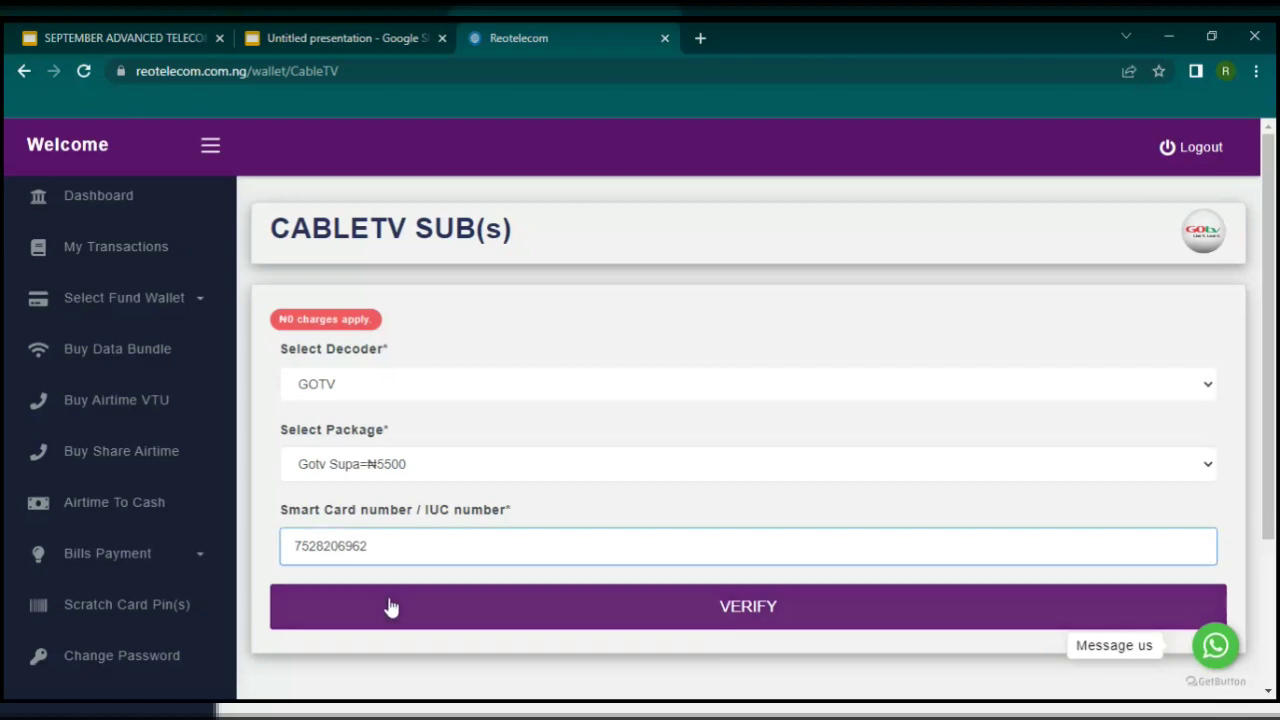
click(389, 606)
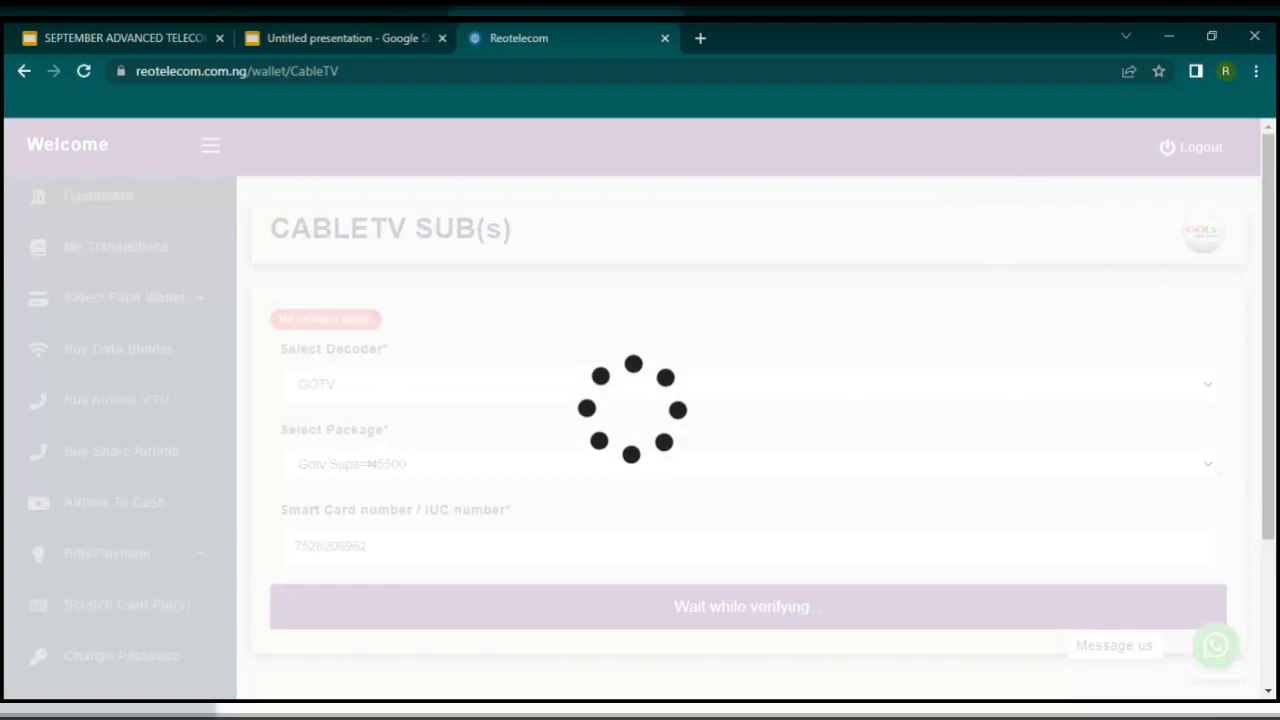
Step: Submit and confirm the GOTV subscription purchase
scroll(523, 534, down, 2)
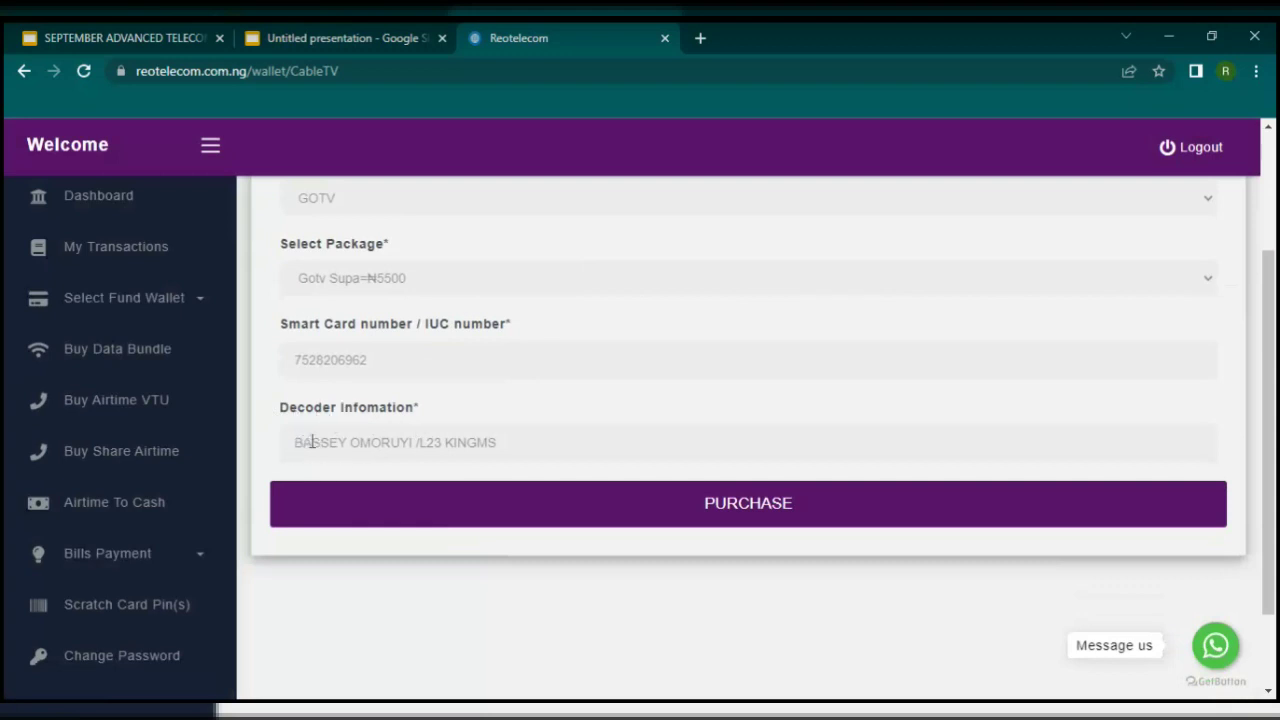
click(732, 519)
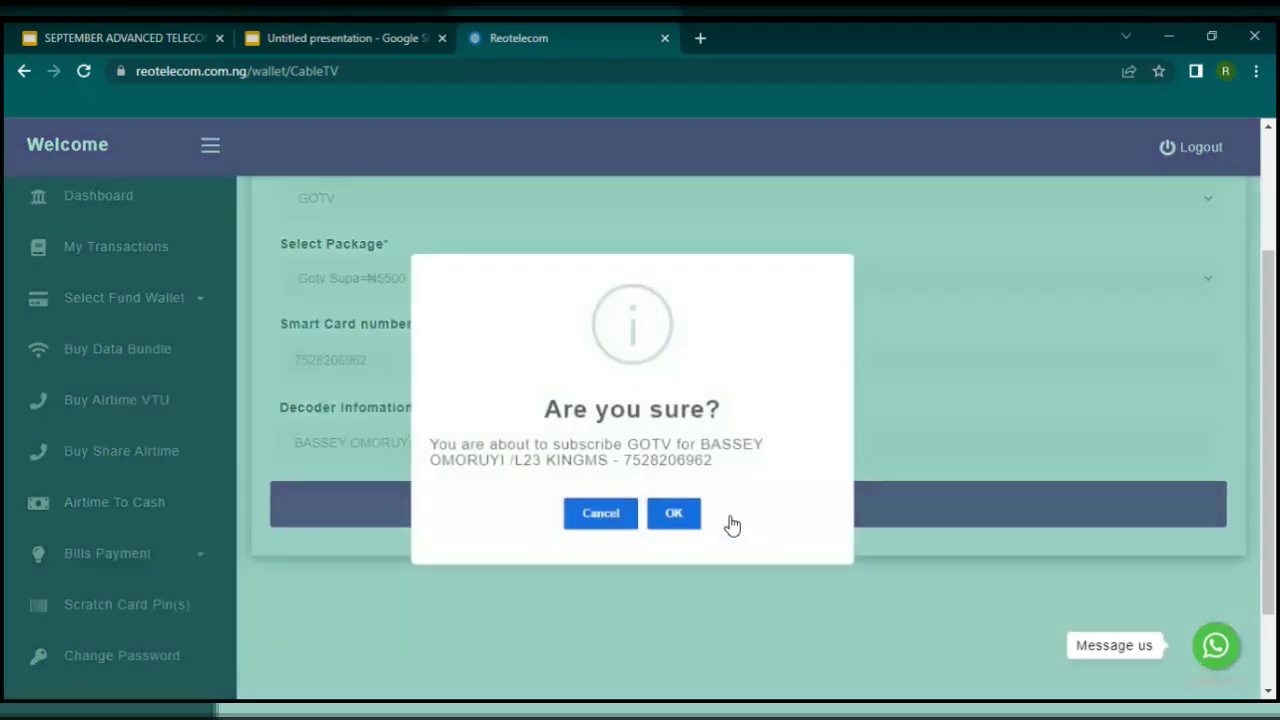
click(682, 512)
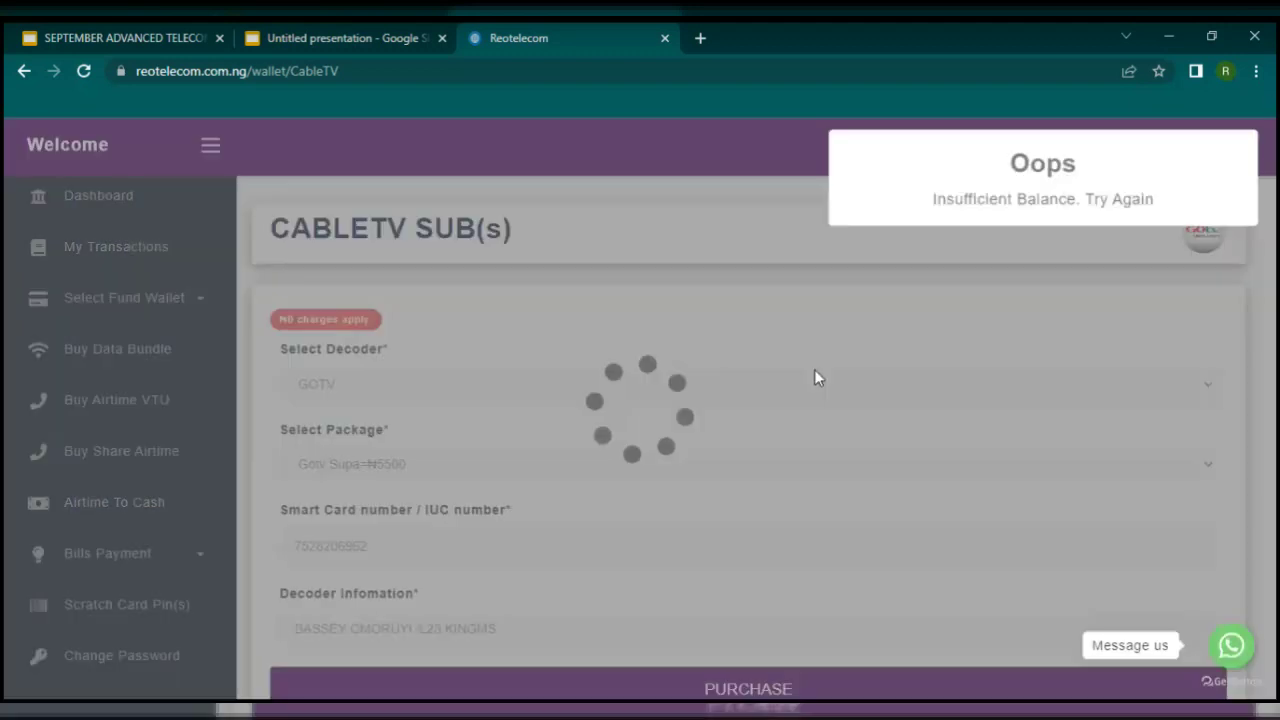
Step: Review the Insufficient Balance error, then show the price-list slide in Google Slides
scroll(286, 409, down, 1)
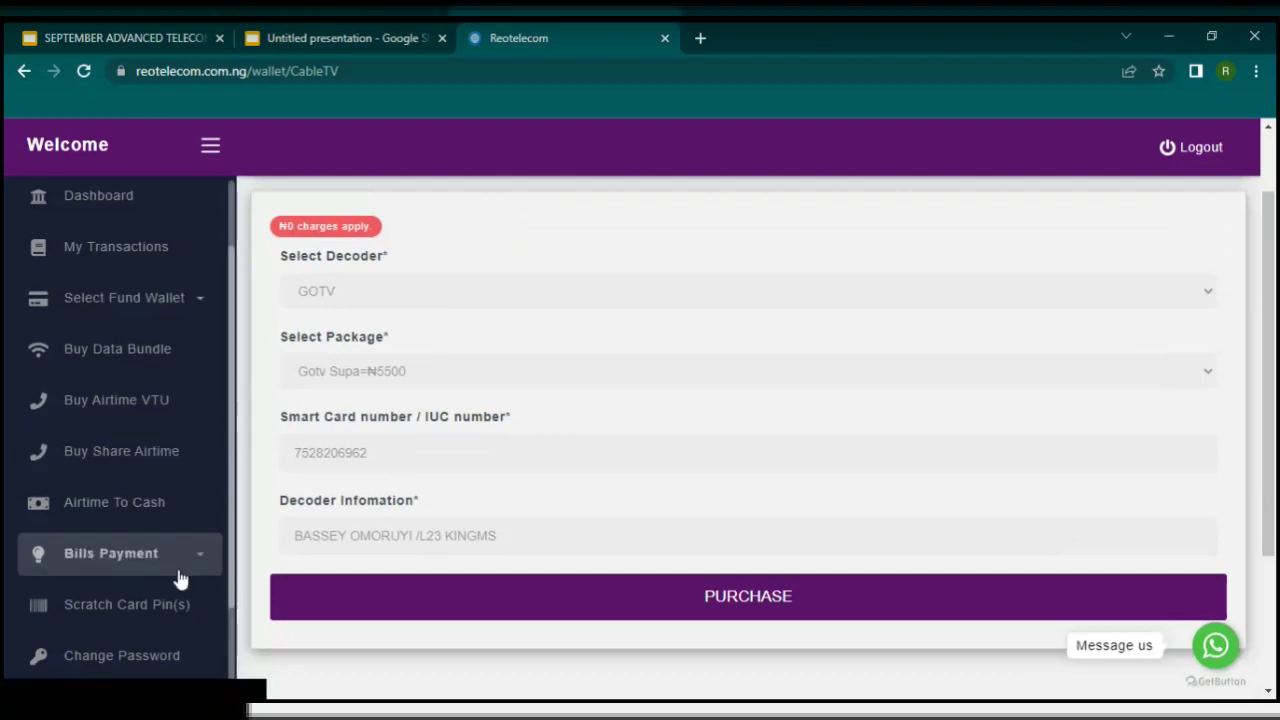
scroll(129, 450, down, 2)
scroll(128, 443, down, 2)
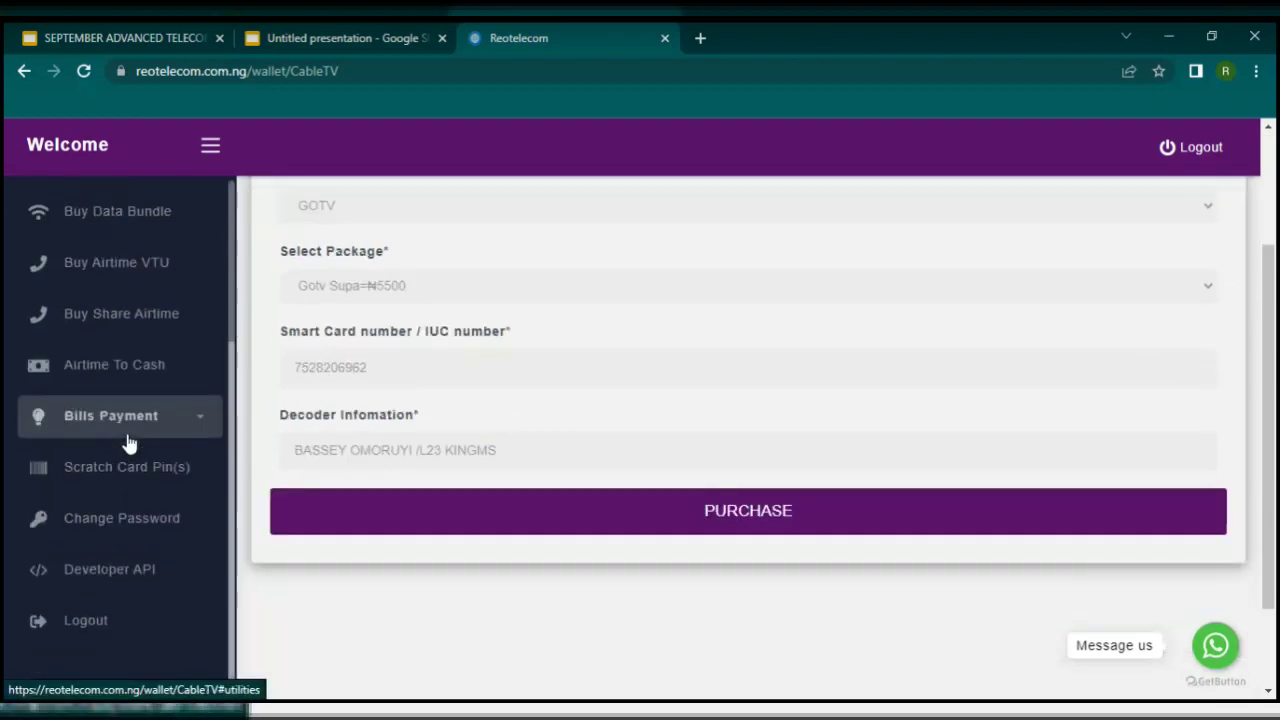
scroll(127, 430, up, 5)
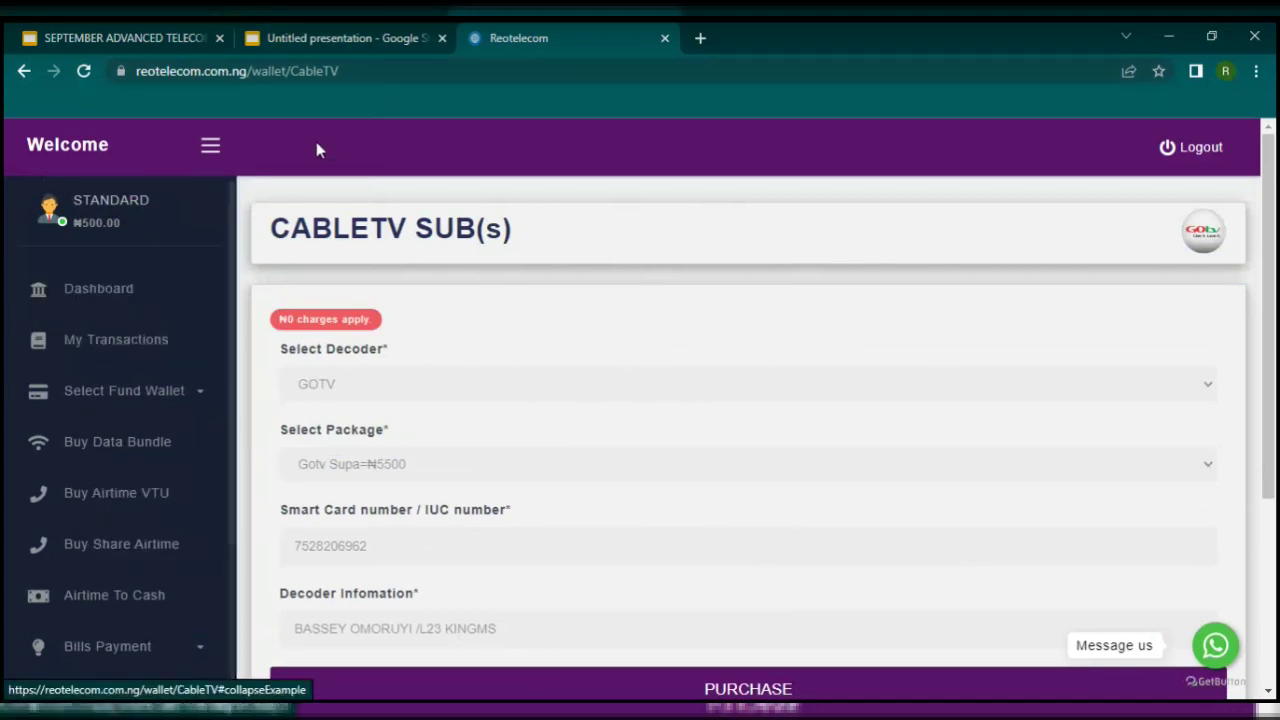
click(334, 45)
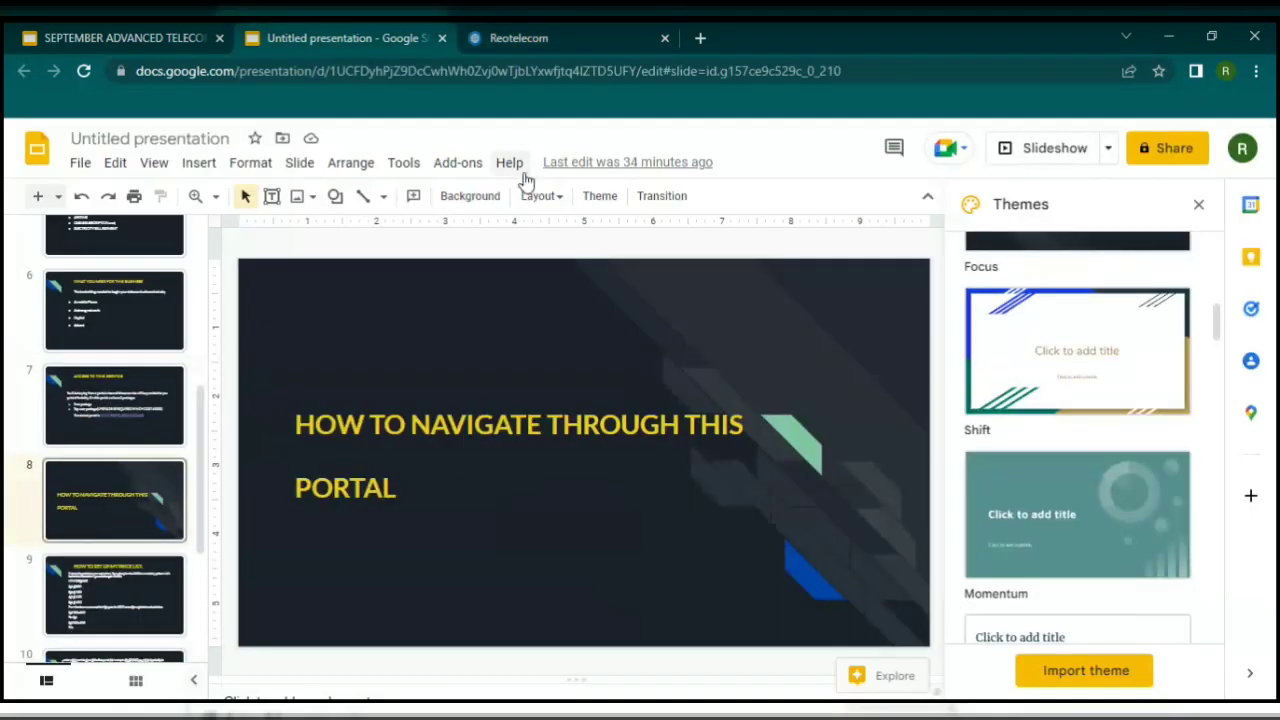
click(103, 583)
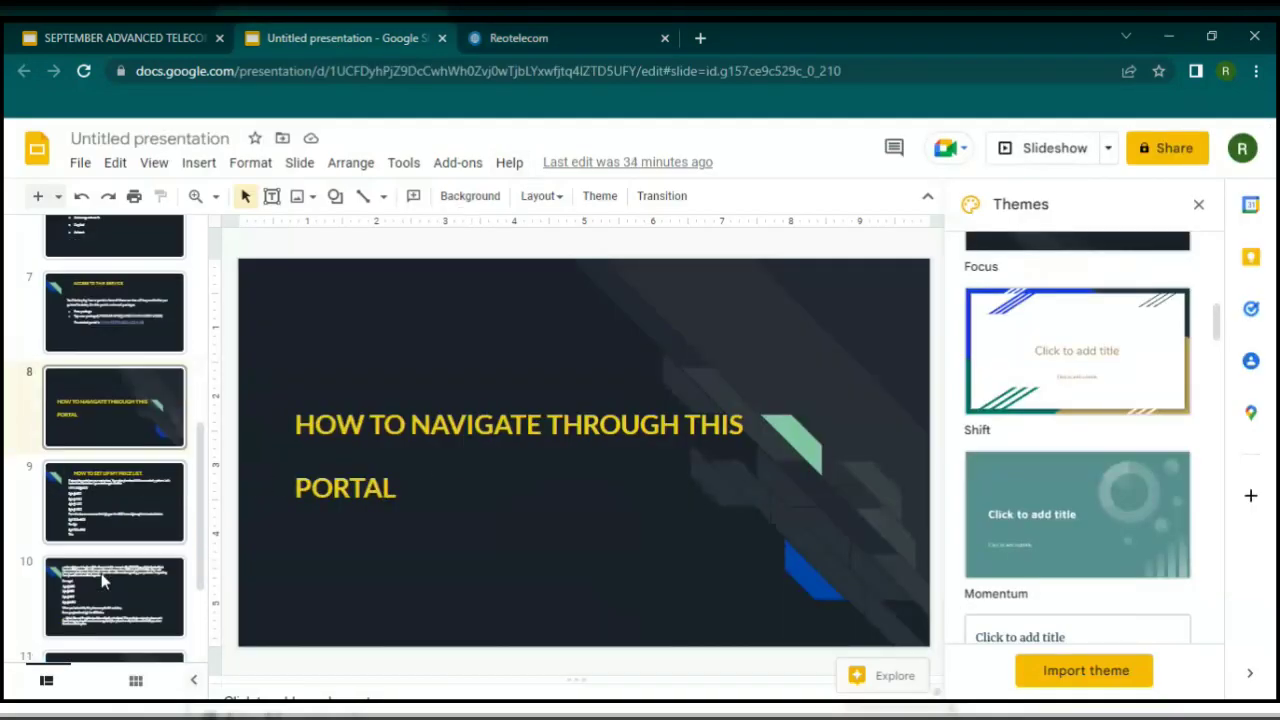